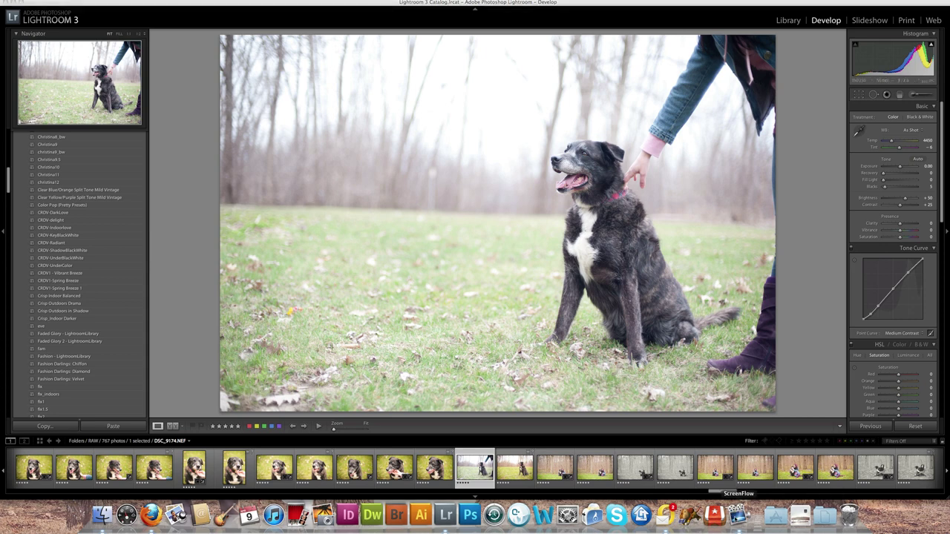
mouse_move(1, 1)
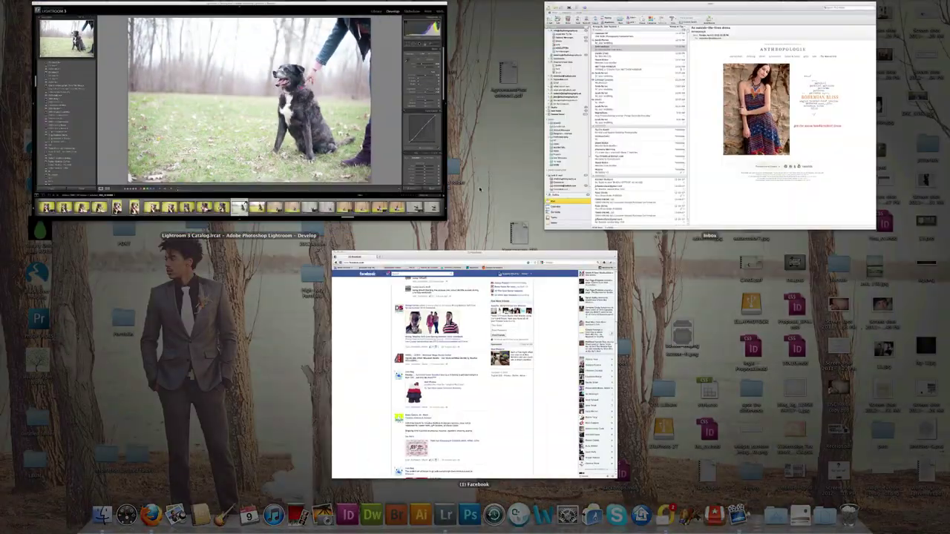
click(438, 179)
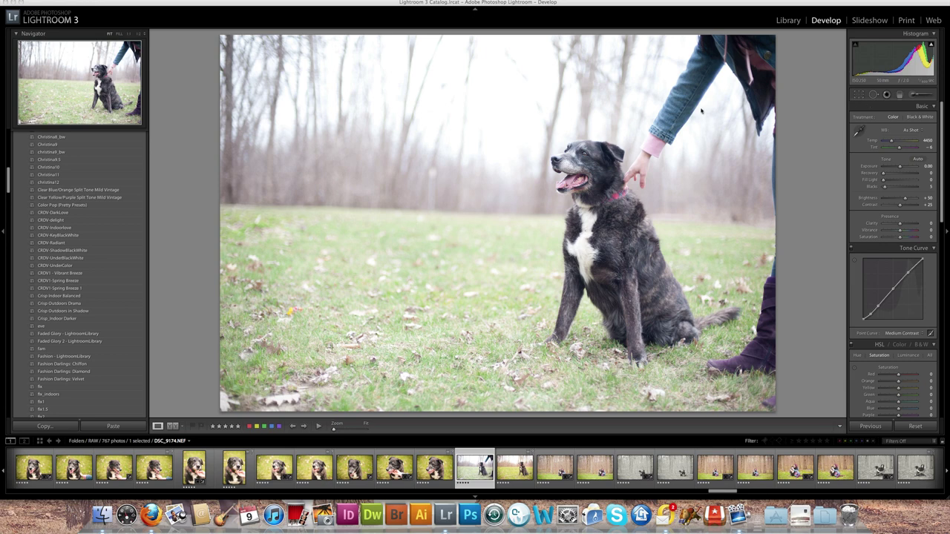
- Straighten the dog photo along the grass horizon with the Straighten tool, about −2.07 degrees, and apply the crop
click(860, 95)
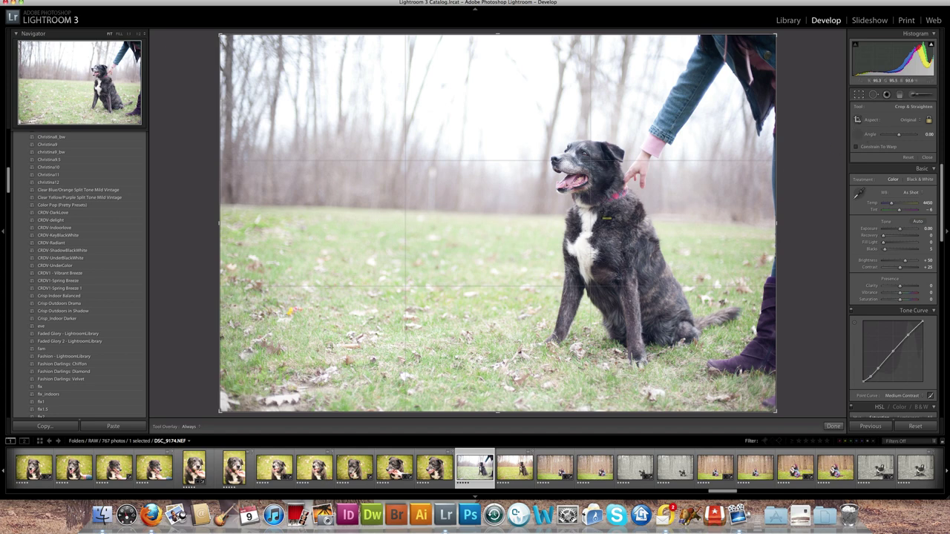
click(859, 95)
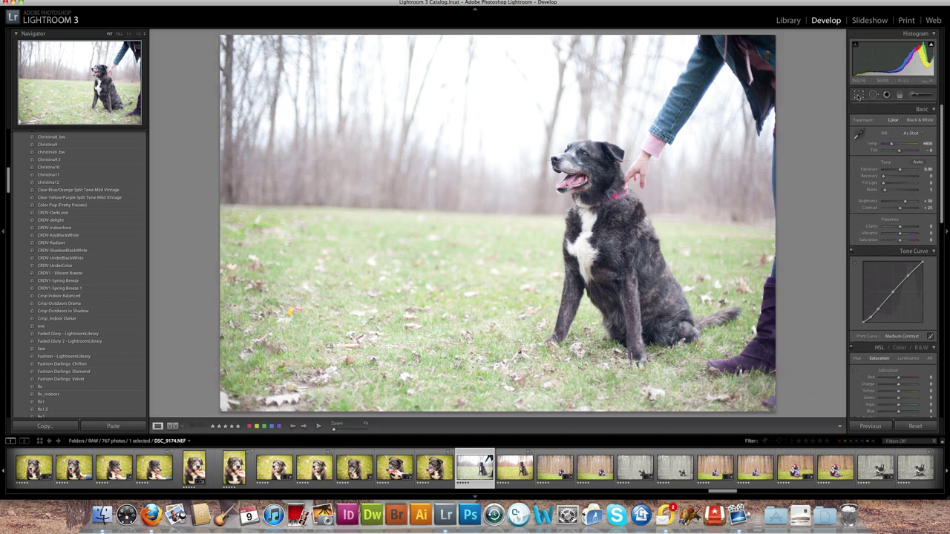
click(858, 95)
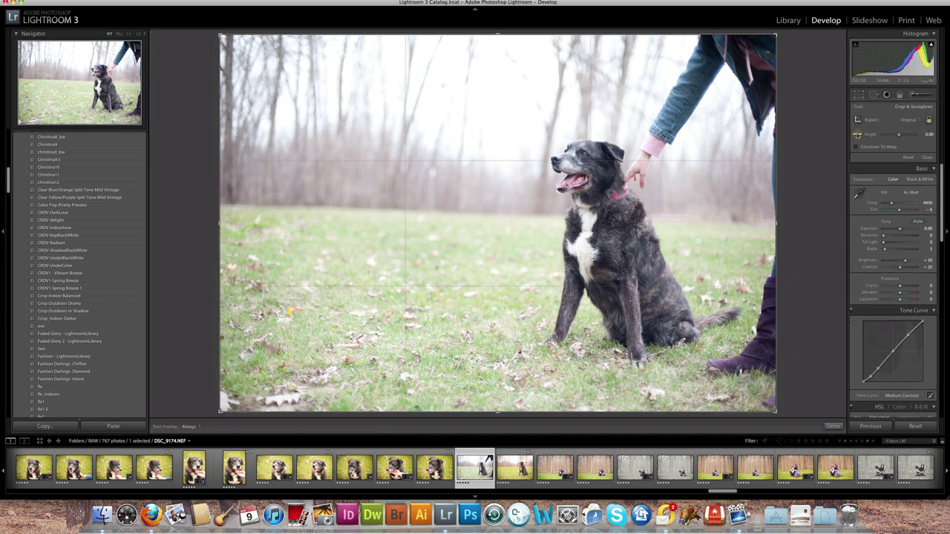
click(858, 134)
drag(353, 213, 675, 219)
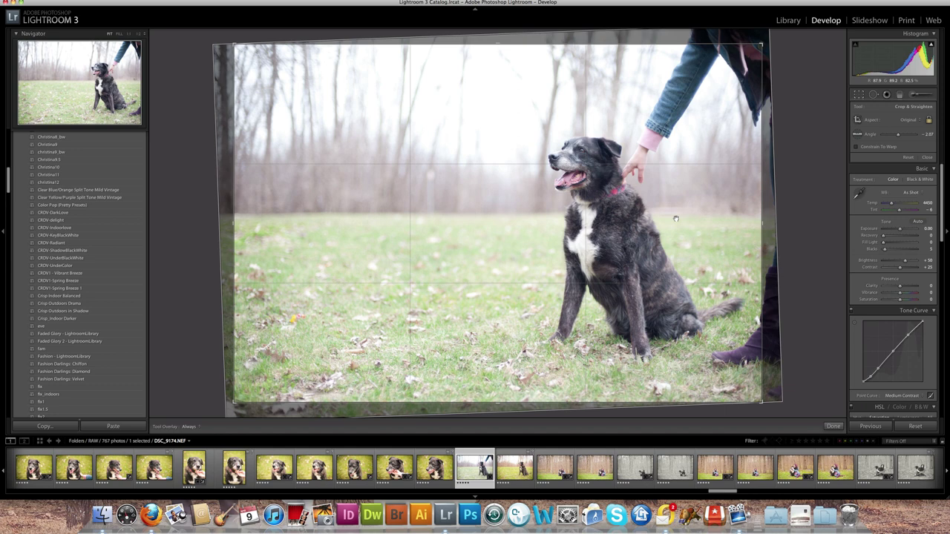
key(Return)
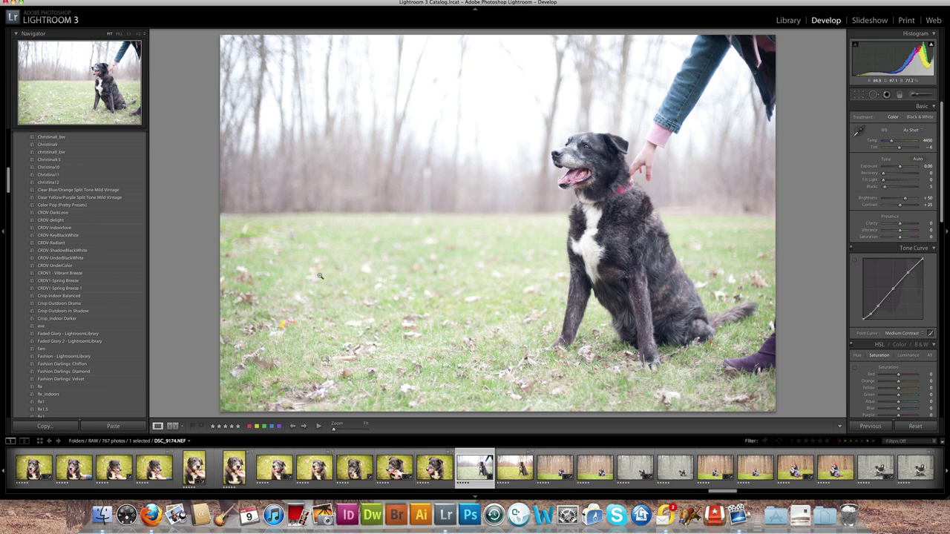
- Shift the photo slightly to the left within the crop frame and apply the crop
click(860, 95)
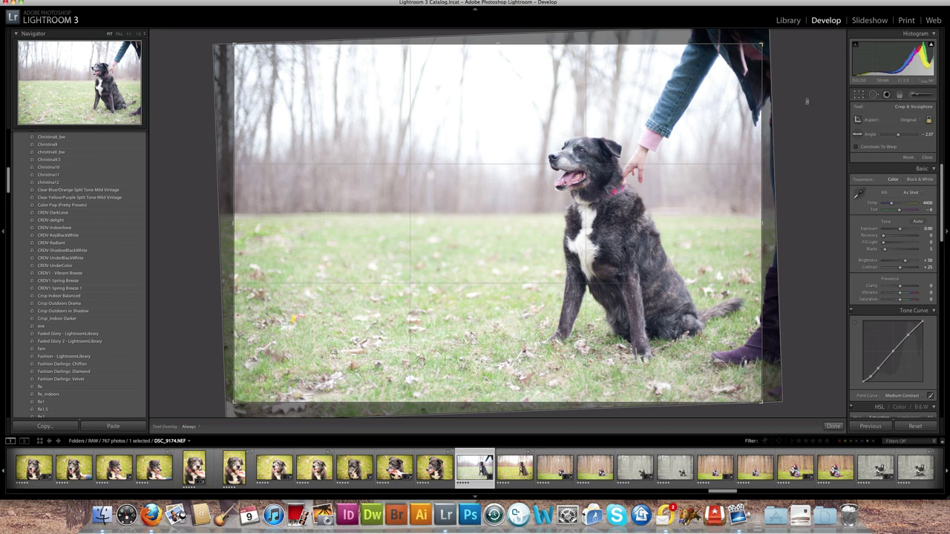
drag(606, 184, 601, 185)
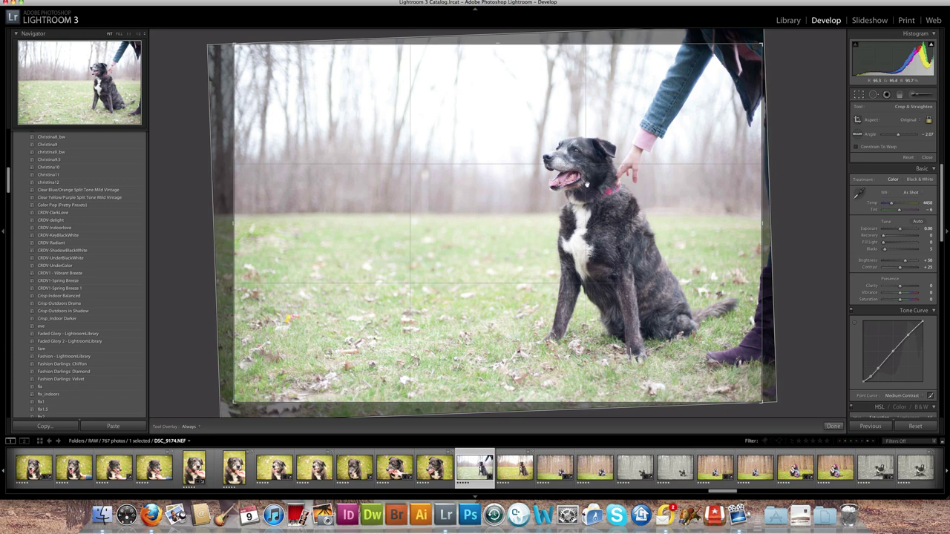
click(859, 97)
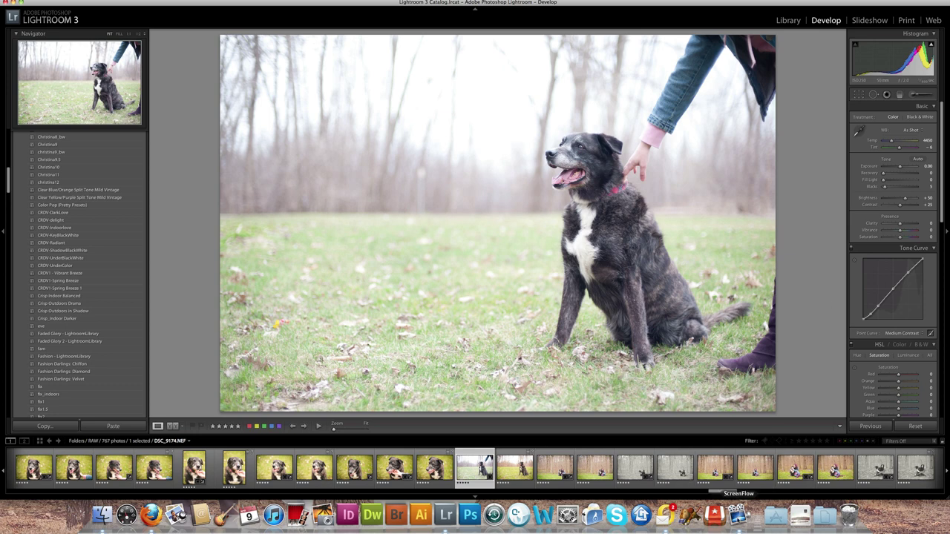
key(alt)
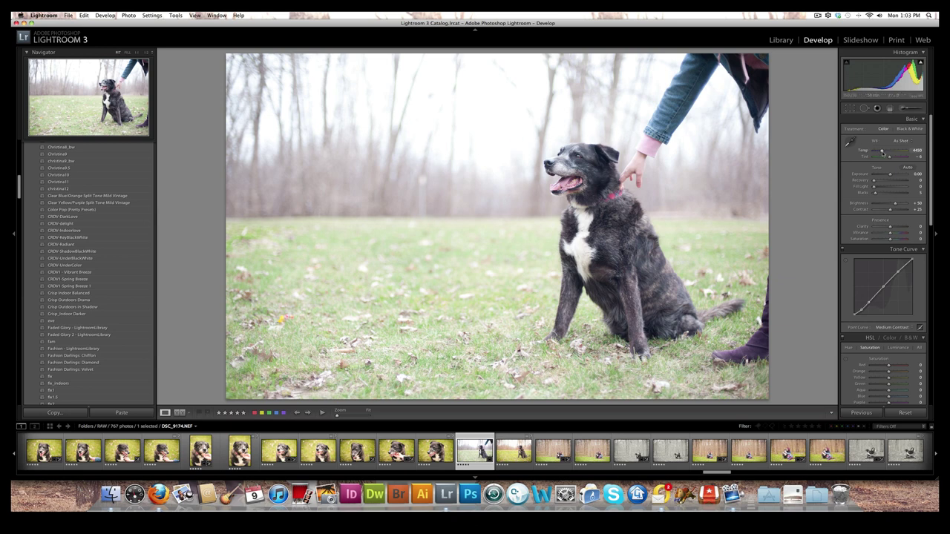
- Warm the white balance to a temperature of 5034 and set Exposure to −0.15
drag(883, 152, 883, 152)
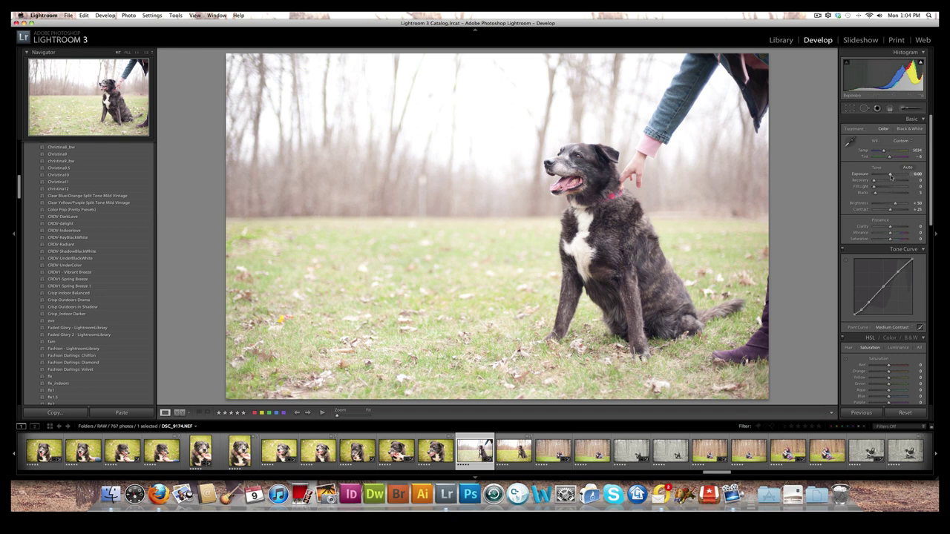
drag(890, 175, 890, 176)
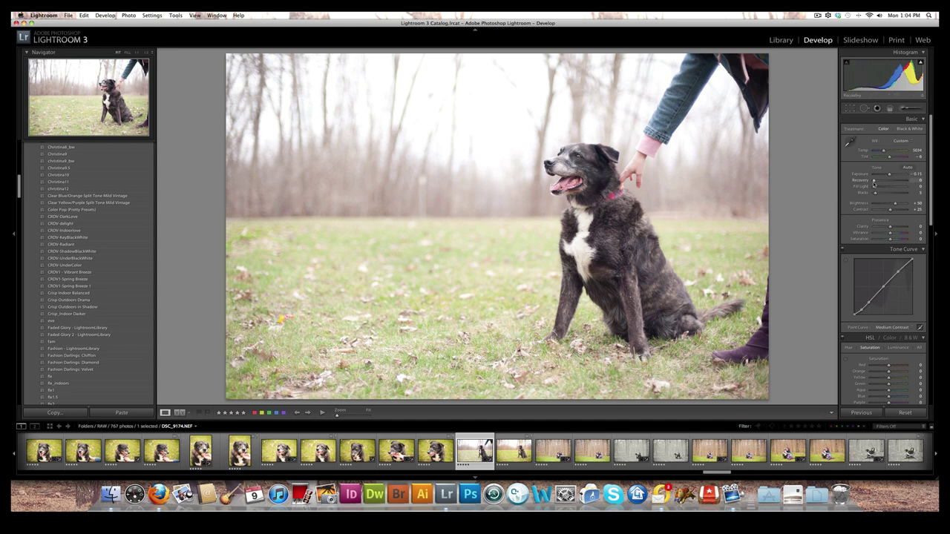
- Try different Recovery amounts up to 100 and set Recovery to 31
drag(874, 180, 883, 182)
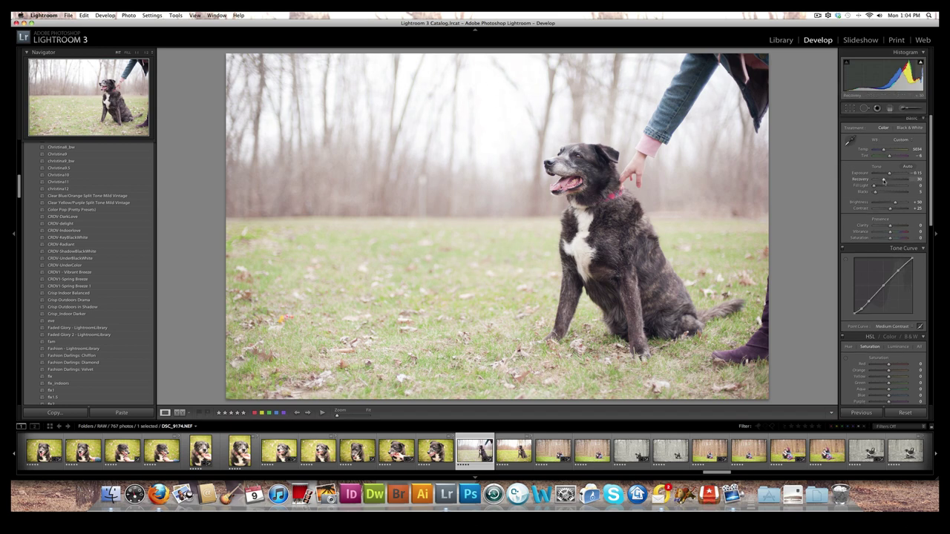
drag(884, 182, 901, 182)
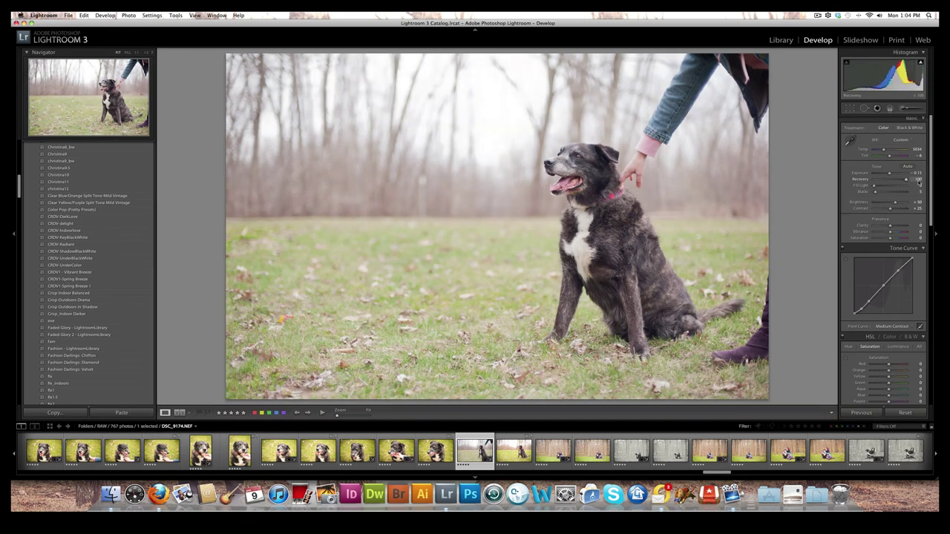
click(897, 181)
drag(897, 181, 884, 185)
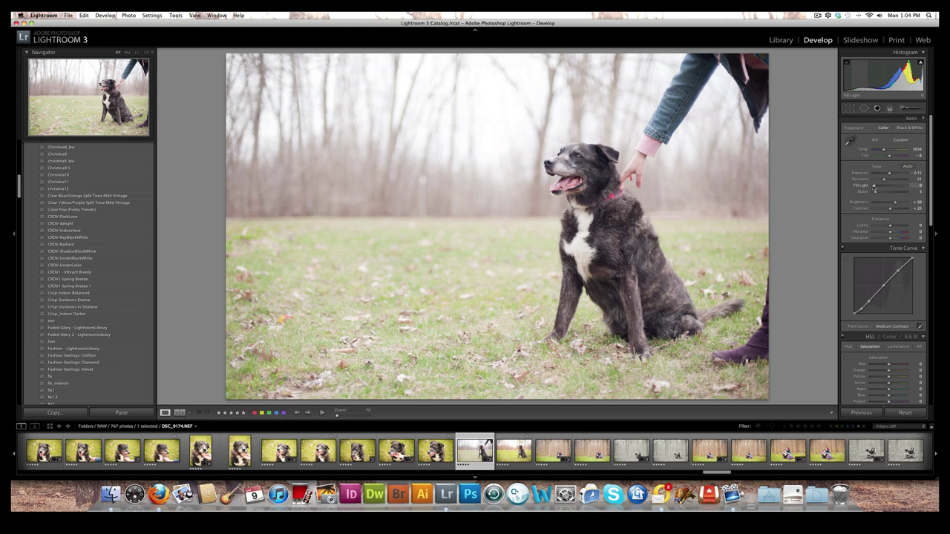
- Set Fill Light to 7 and Recovery to 63
drag(873, 187, 858, 187)
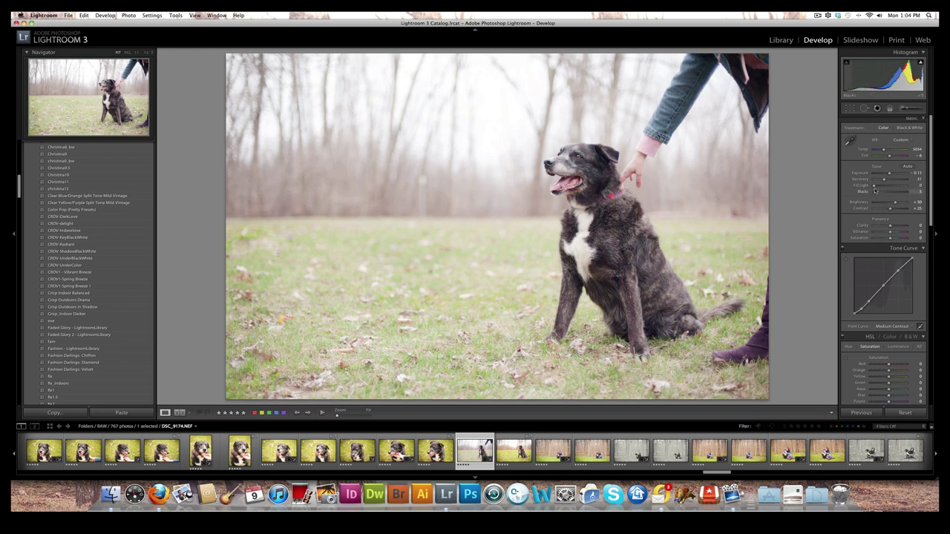
drag(875, 188, 876, 188)
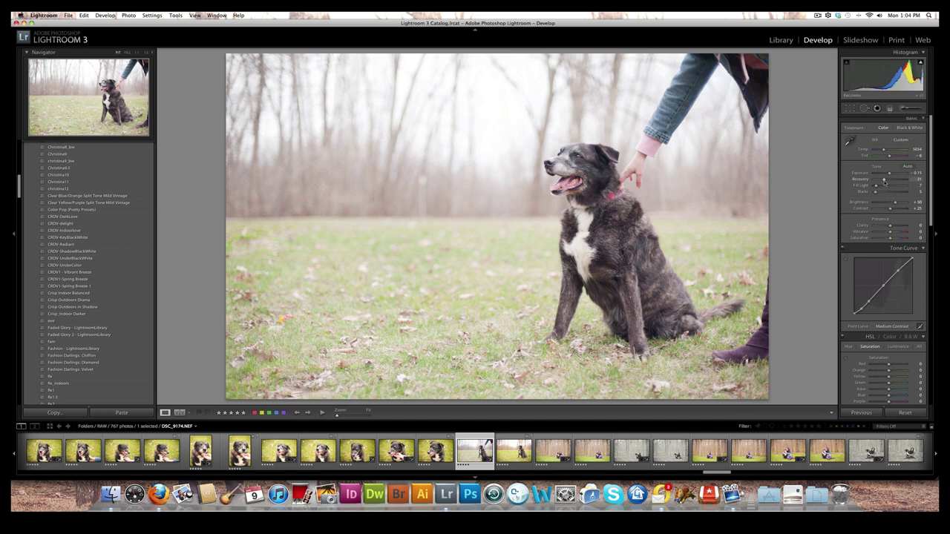
drag(884, 180, 894, 182)
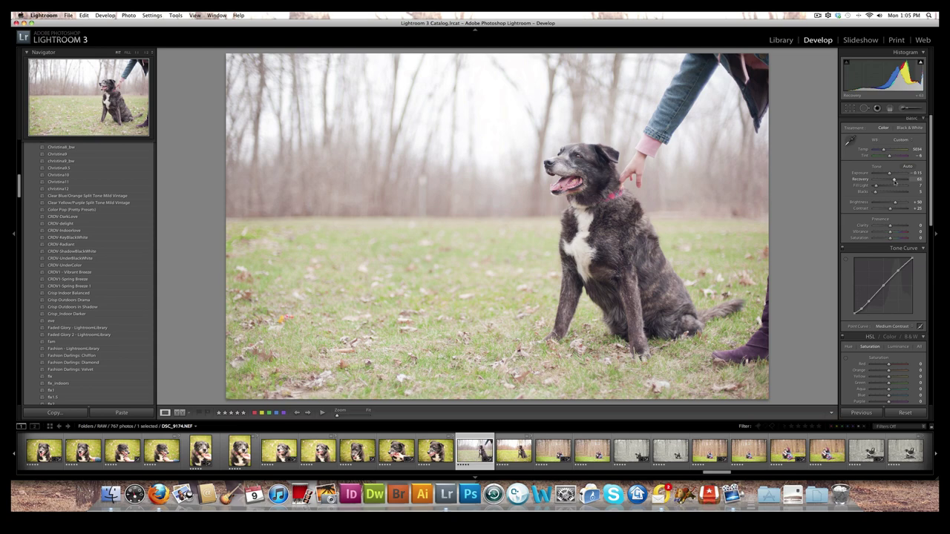
- Set Exposure to −0.20 and Tint to −15
drag(890, 174, 890, 174)
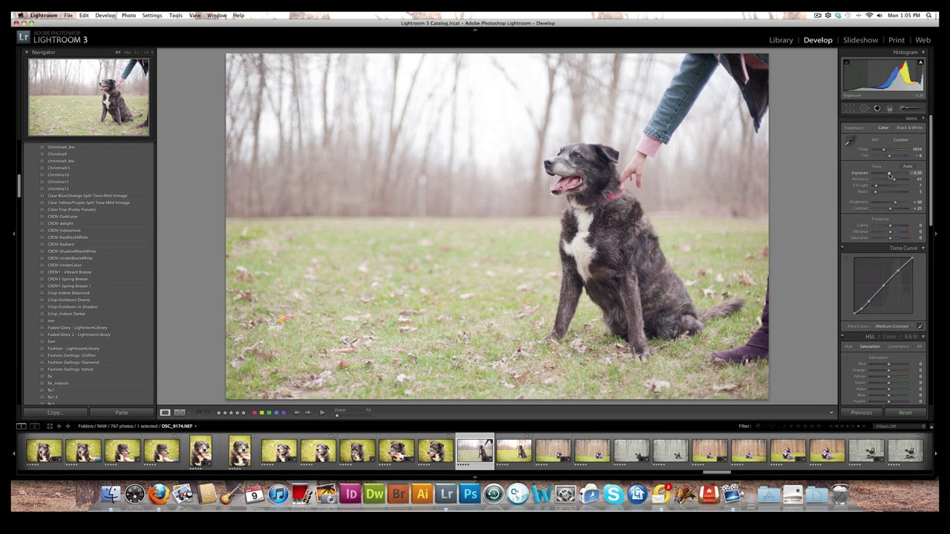
drag(888, 157, 887, 157)
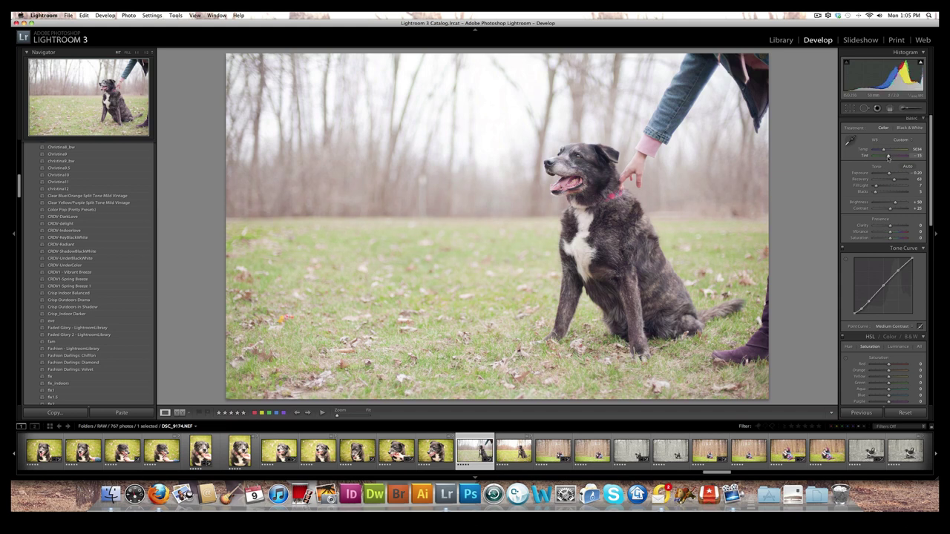
drag(887, 158, 889, 158)
- Set Brightness to +49 and Contrast to +73, and compare the edited photo with its original
drag(894, 204, 896, 203)
mouse_move(891, 209)
mouse_down()
mouse_move(901, 210)
mouse_move(877, 210)
mouse_move(927, 212)
mouse_move(901, 211)
mouse_up()
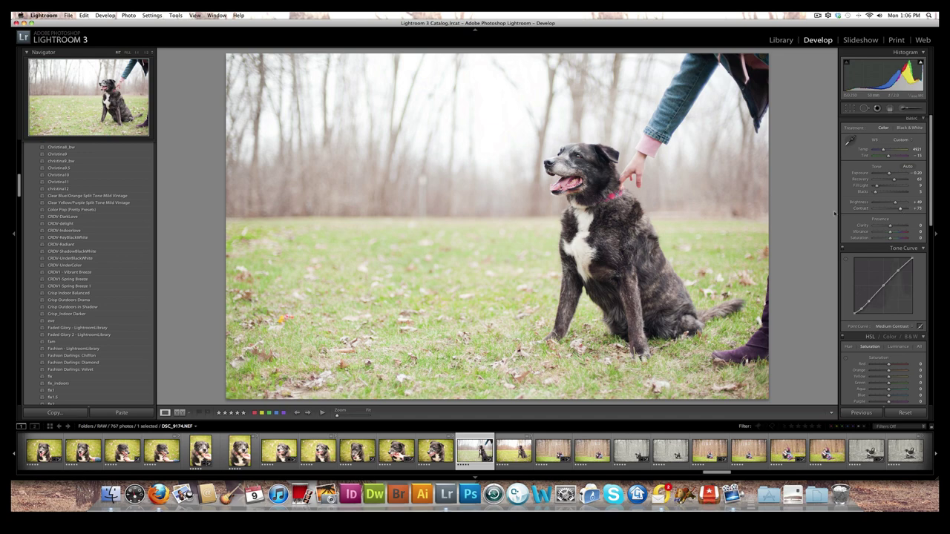
key(backslash)
key(backslash)
key(backslash)
key(backslash)
- Test Clarity at −100 and +100, inspecting the effect on the dog's face
drag(890, 228, 867, 229)
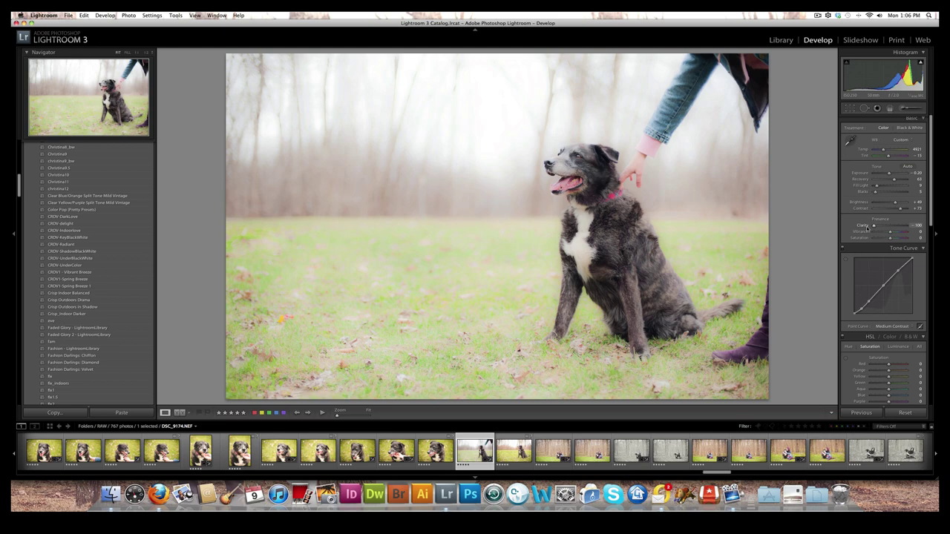
drag(867, 228, 920, 230)
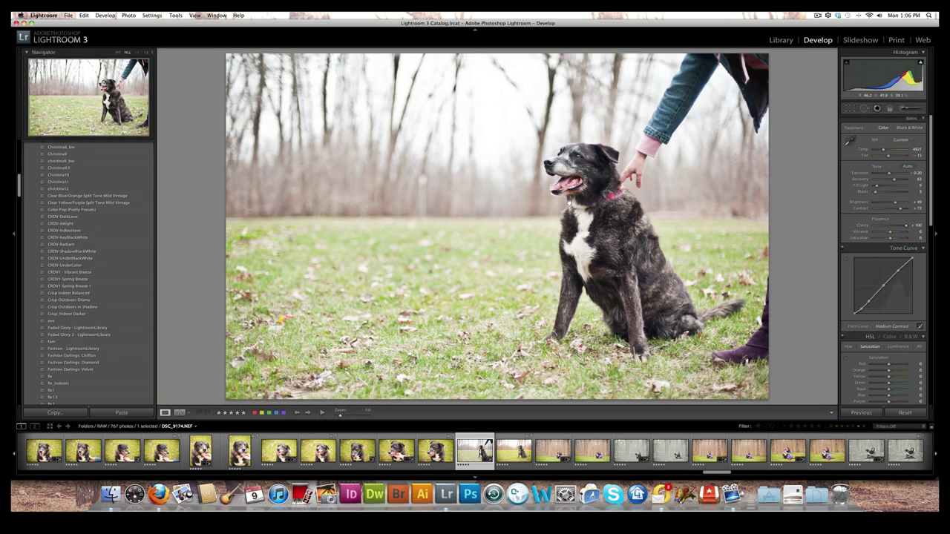
click(569, 202)
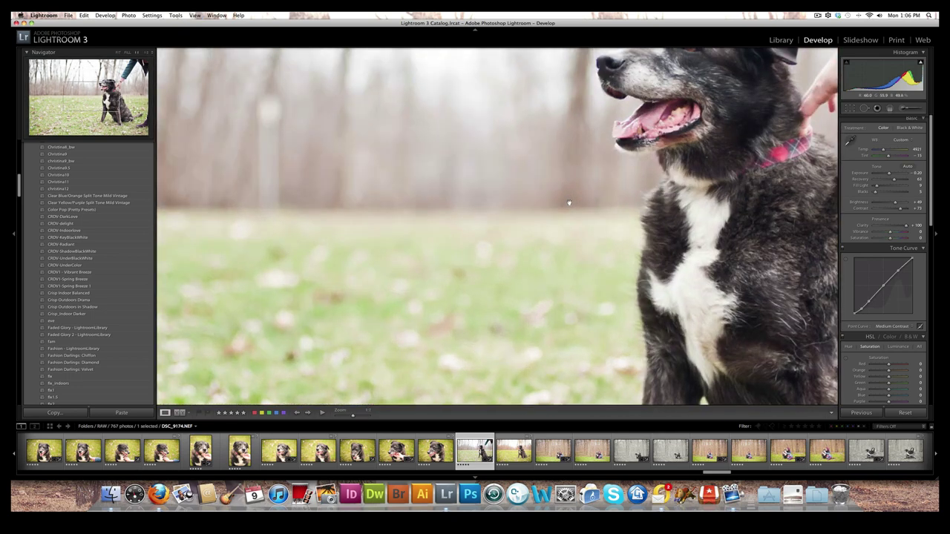
click(728, 131)
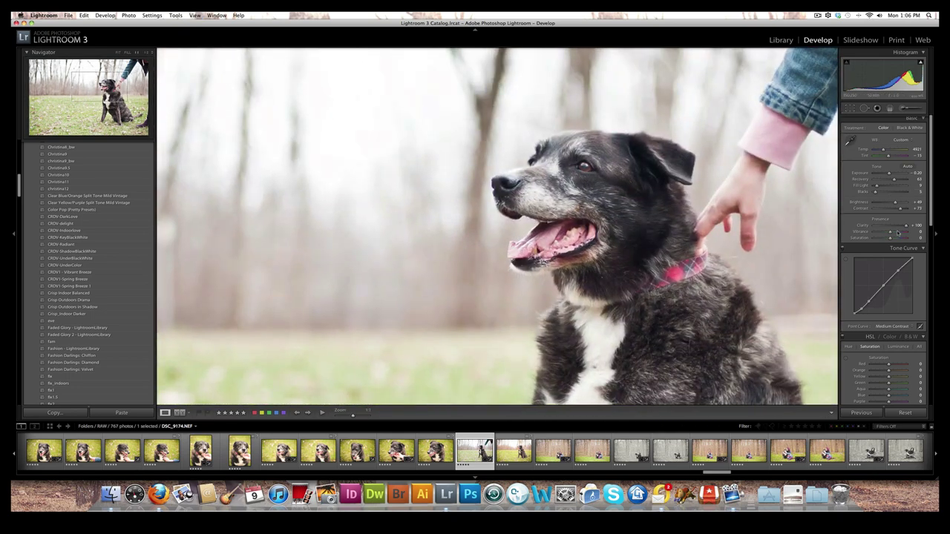
- Set Clarity to +10, judging it on the dog's fur and then on the whole photo
drag(905, 226, 900, 226)
drag(899, 227, 912, 228)
mouse_move(911, 227)
mouse_down()
mouse_move(886, 229)
mouse_move(901, 229)
mouse_up()
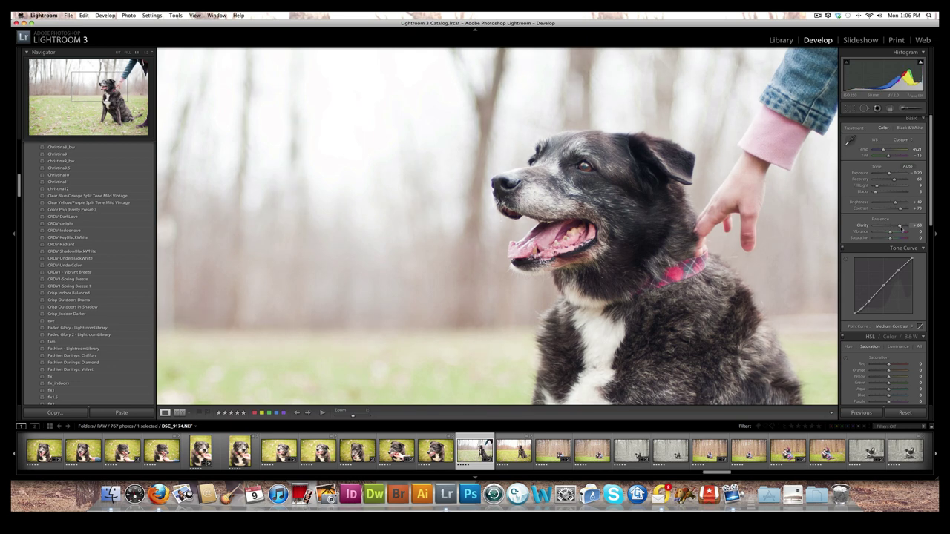
drag(901, 227, 891, 230)
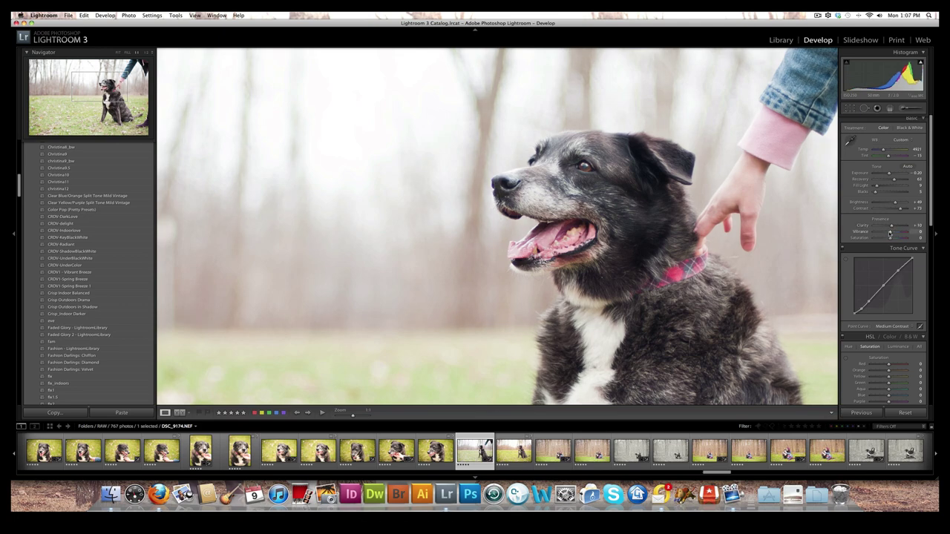
key(z)
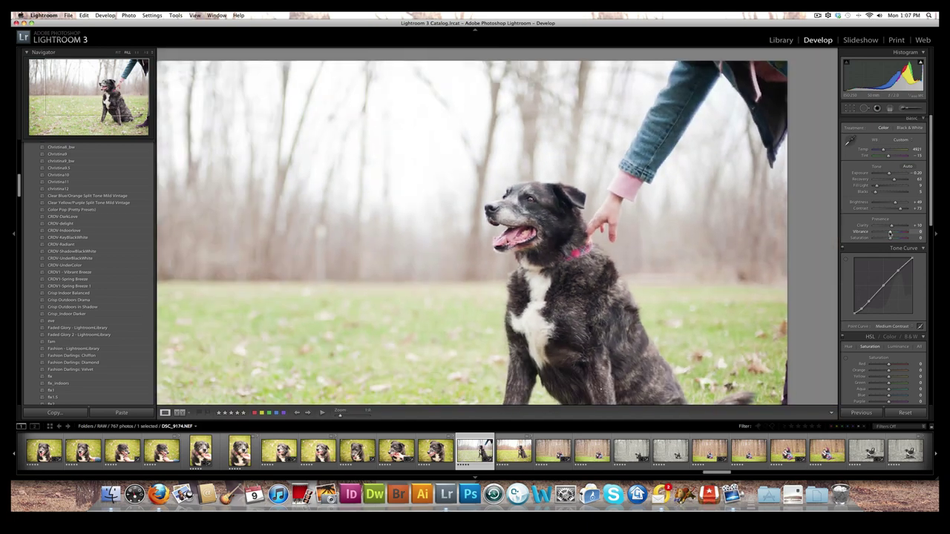
key(super+minus)
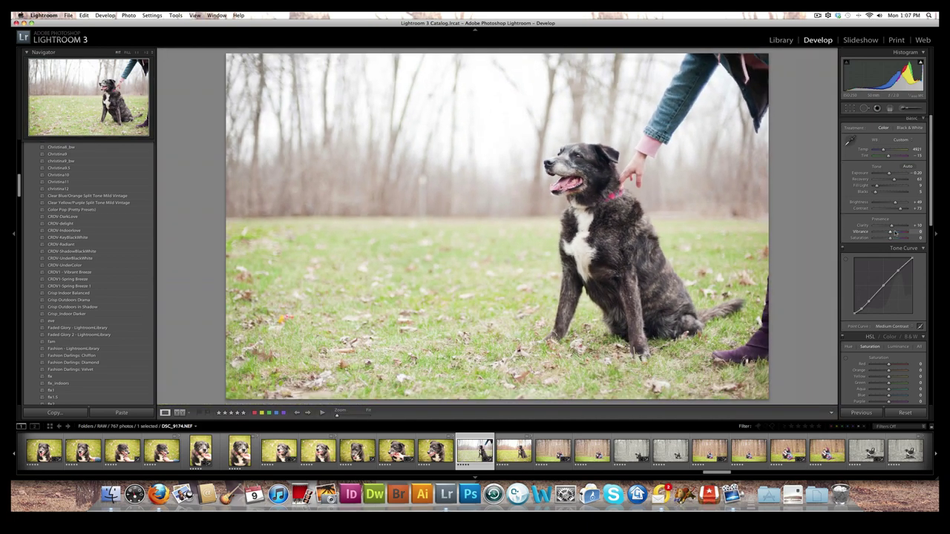
drag(891, 227, 891, 229)
- Set Vibrance to +10 and Saturation to +15
drag(891, 234, 892, 234)
mouse_move(880, 233)
mouse_down()
mouse_move(854, 234)
mouse_move(921, 235)
mouse_move(891, 234)
mouse_up()
drag(889, 238, 892, 240)
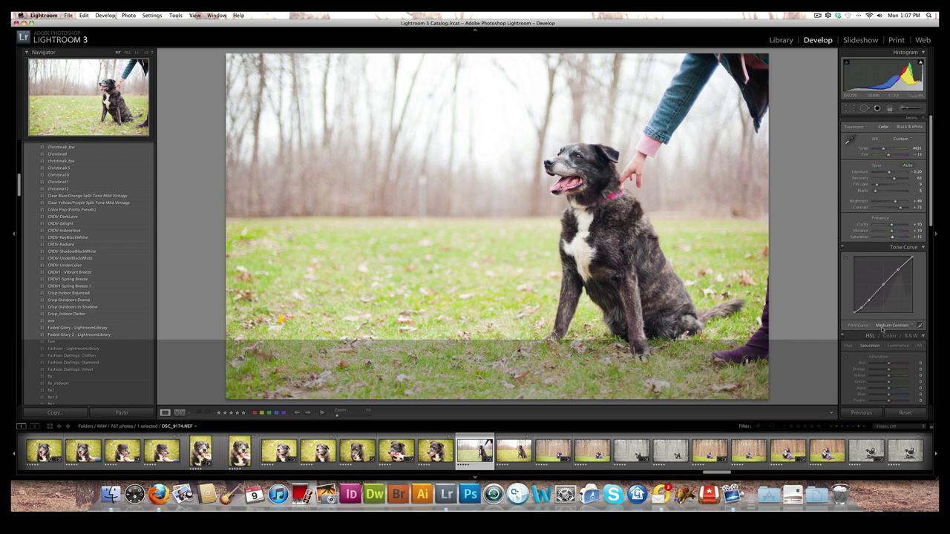
- Adjust the upper part of the tone curve and lift its shadow point
scroll(882, 292, down, 2)
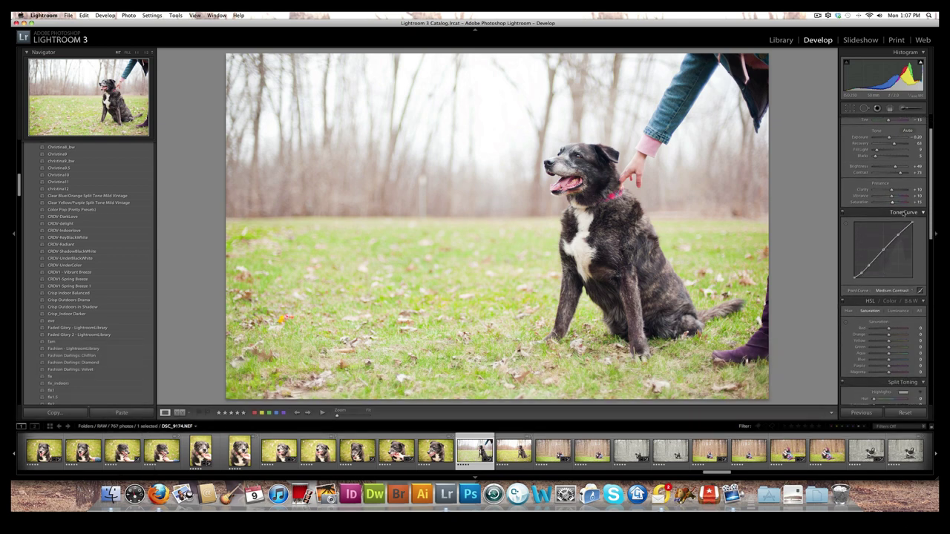
mouse_move(885, 249)
mouse_down()
mouse_move(898, 227)
mouse_move(901, 248)
mouse_move(898, 235)
mouse_up()
drag(861, 273, 858, 269)
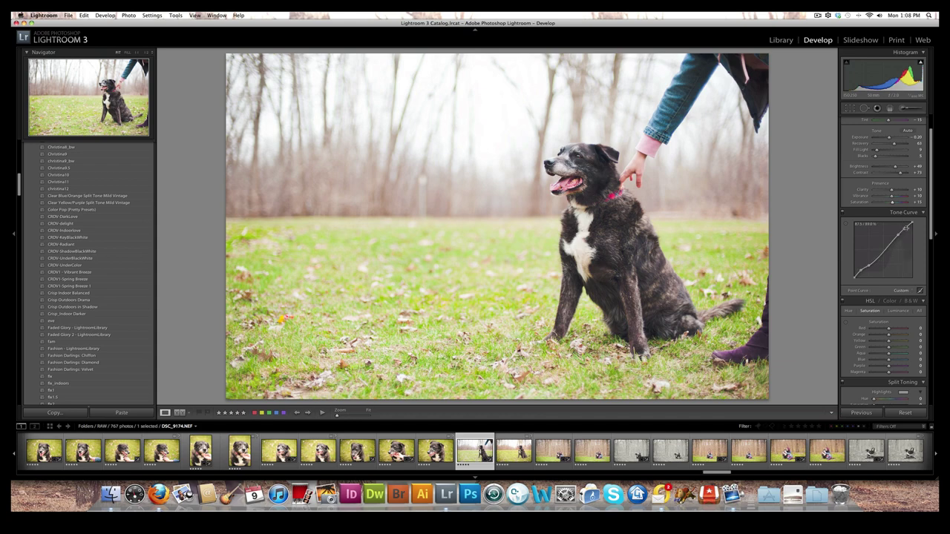
- Raise the tone curve's highlights, pull its shadow point down, and undo the last curve change
drag(905, 228, 907, 224)
drag(865, 270, 857, 275)
key(super+z)
- Lower the tone curve's midpoint slightly and raise its highlights to brighten the upper tones
scroll(855, 278, down, 1)
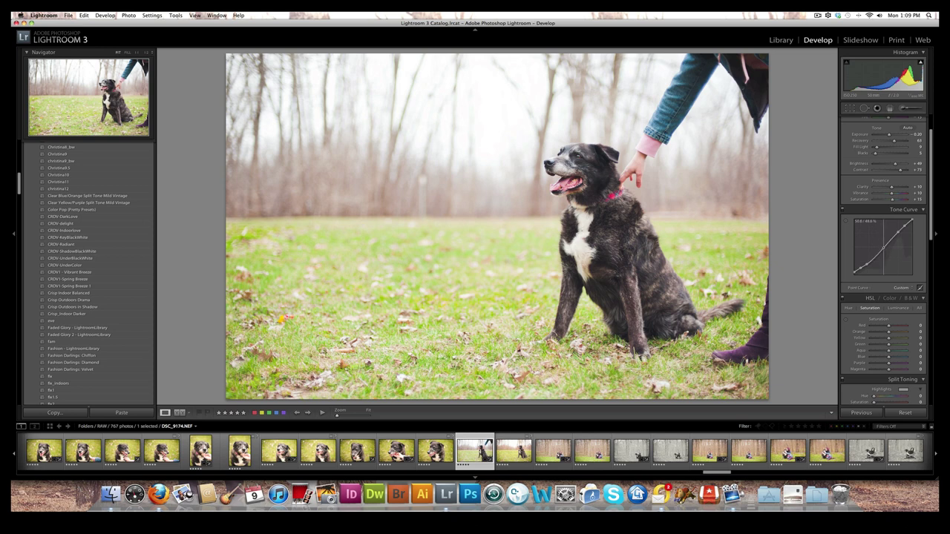
drag(883, 246, 884, 248)
drag(903, 225, 912, 222)
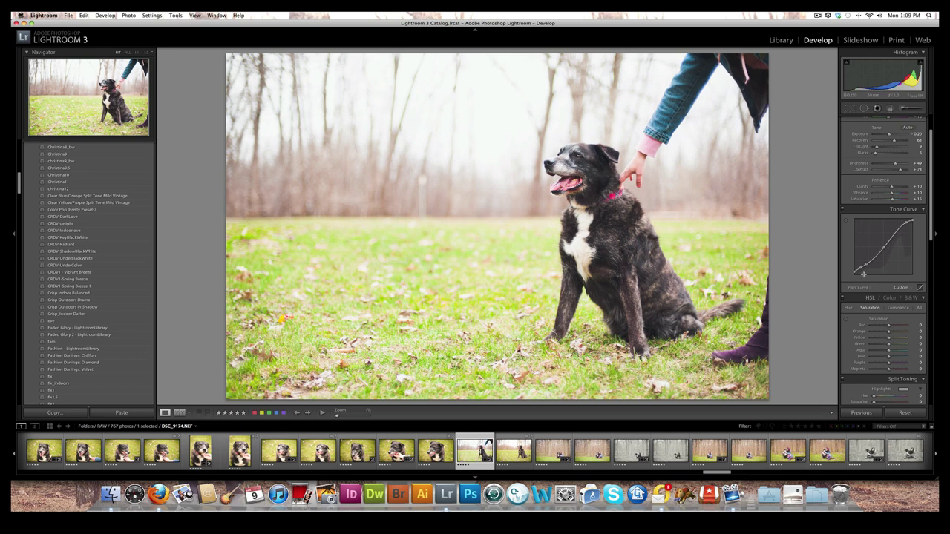
- Pull down the upper point of the tone curve slightly to soften the bright tones
scroll(864, 273, down, 3)
scroll(863, 275, down, 1)
scroll(863, 275, down, 3)
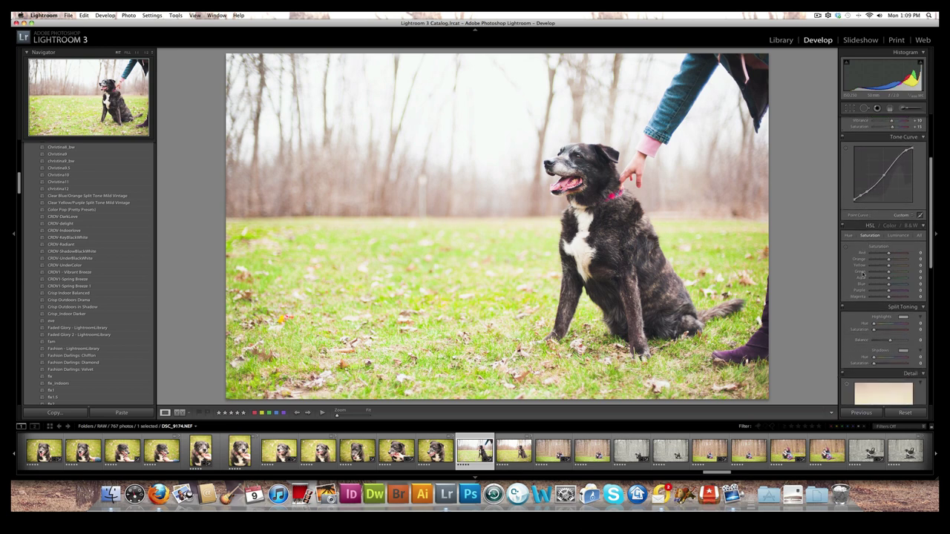
scroll(863, 273, up, 4)
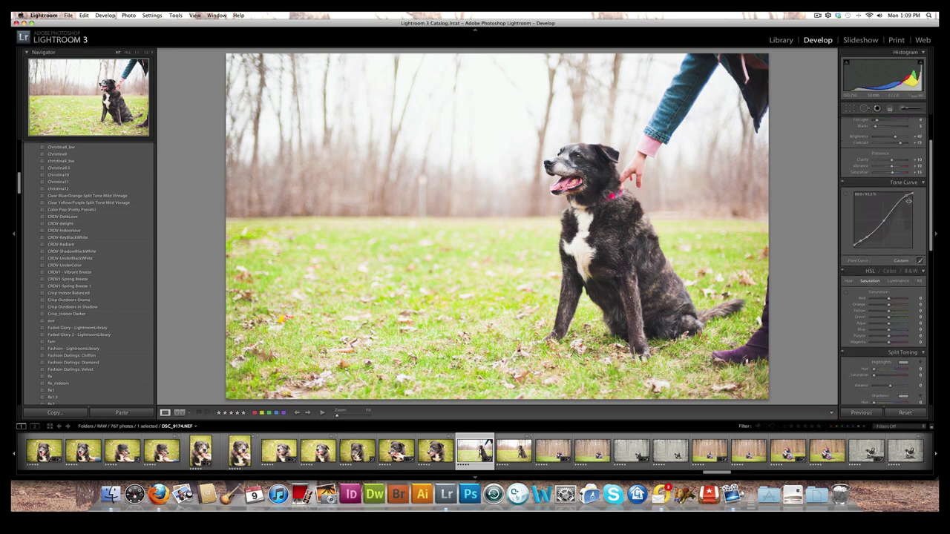
drag(902, 198, 898, 203)
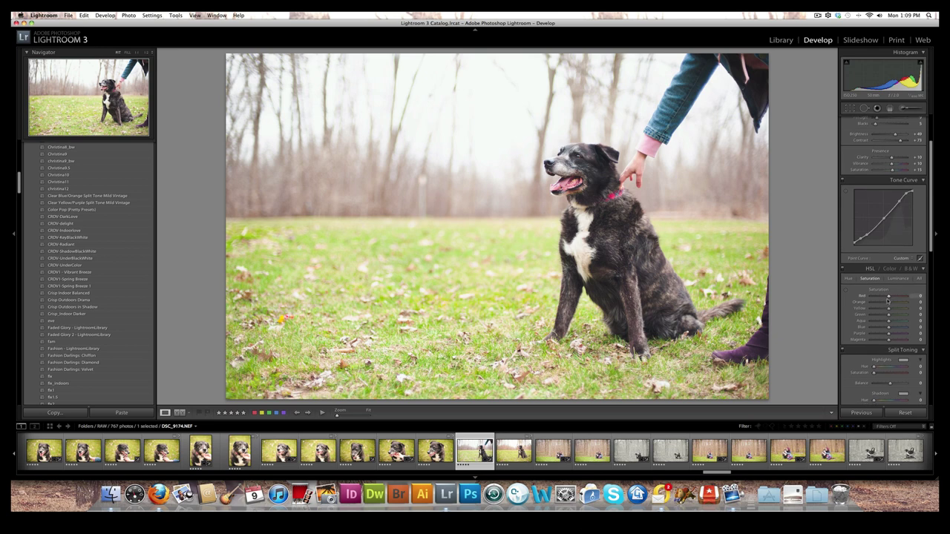
- Try shifting the red and green hues in the HSL hue settings
scroll(888, 301, down, 1)
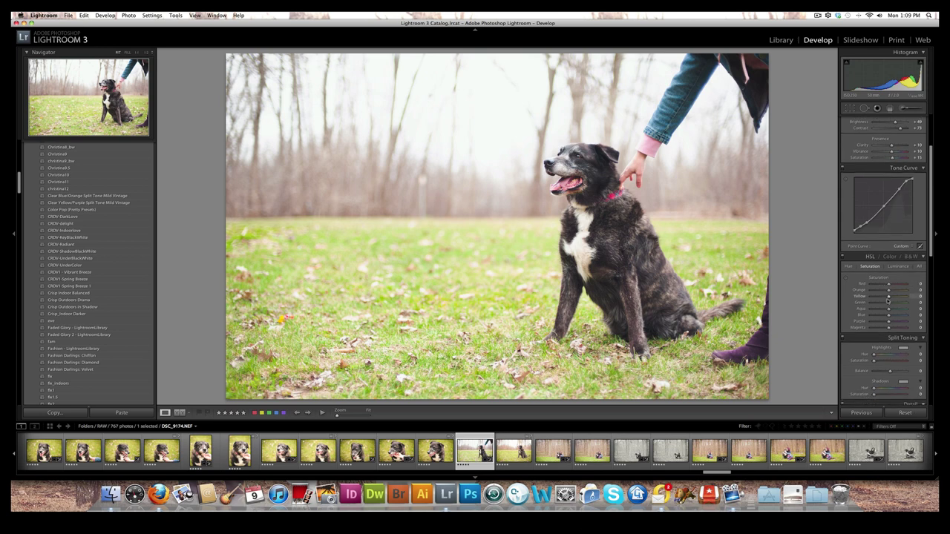
click(849, 267)
drag(888, 284, 871, 304)
drag(894, 304, 889, 305)
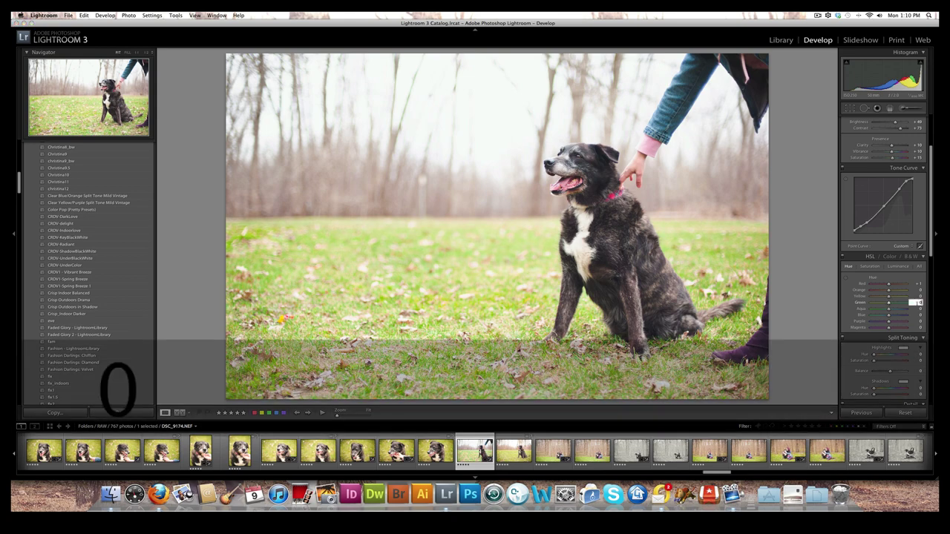
click(917, 315)
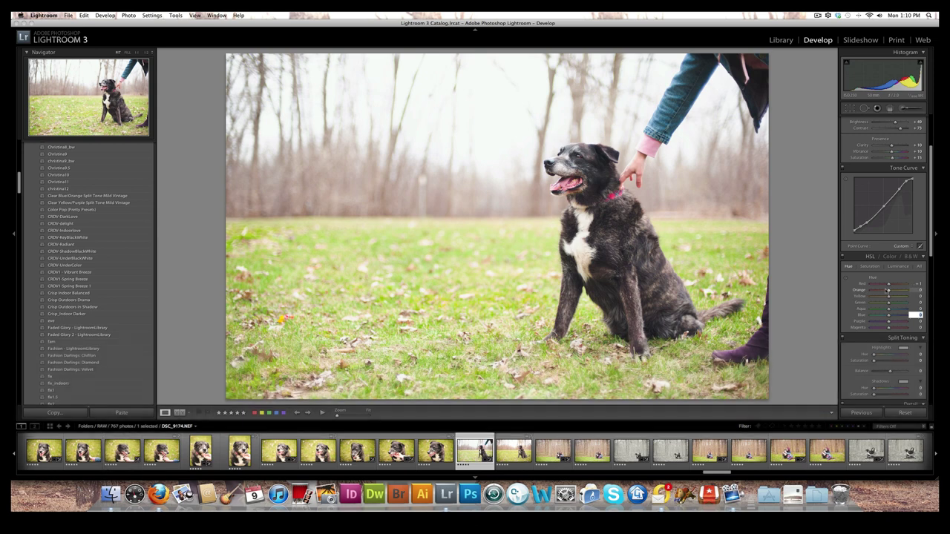
- Try another red hue shift and reset the red hue to 0
double_click(862, 285)
drag(889, 284, 882, 285)
click(917, 285)
text(0)
key(Return)
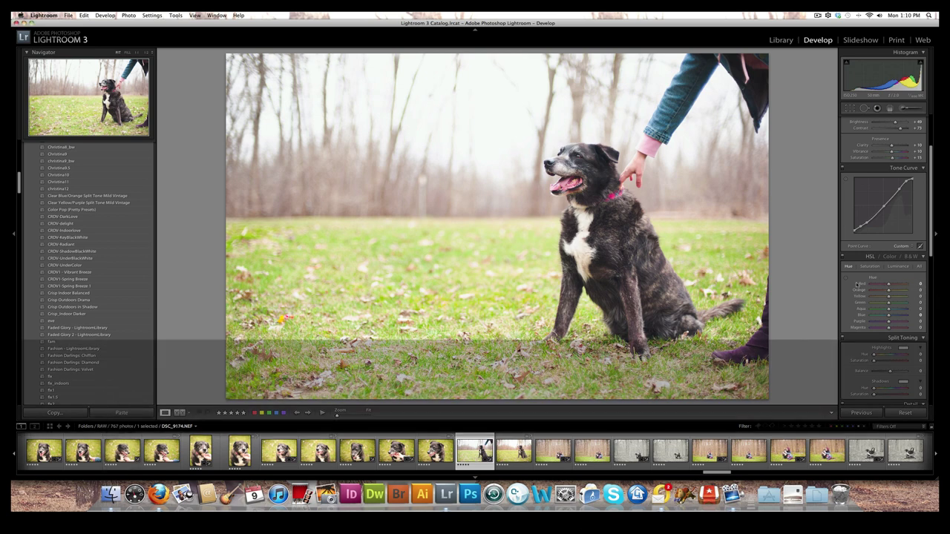
key(super+z)
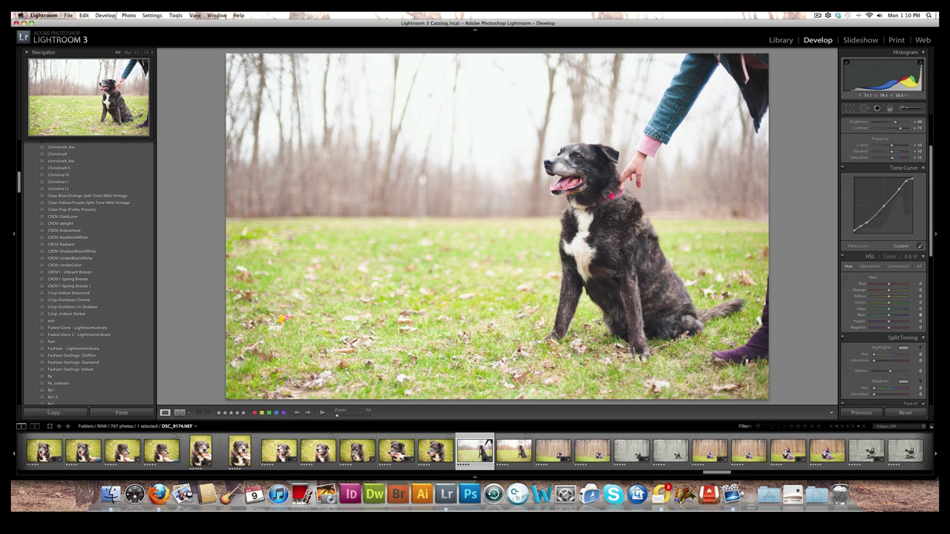
- Switch from HSL to the per-color view, and try adjusting the greens before resetting them to 0
click(871, 267)
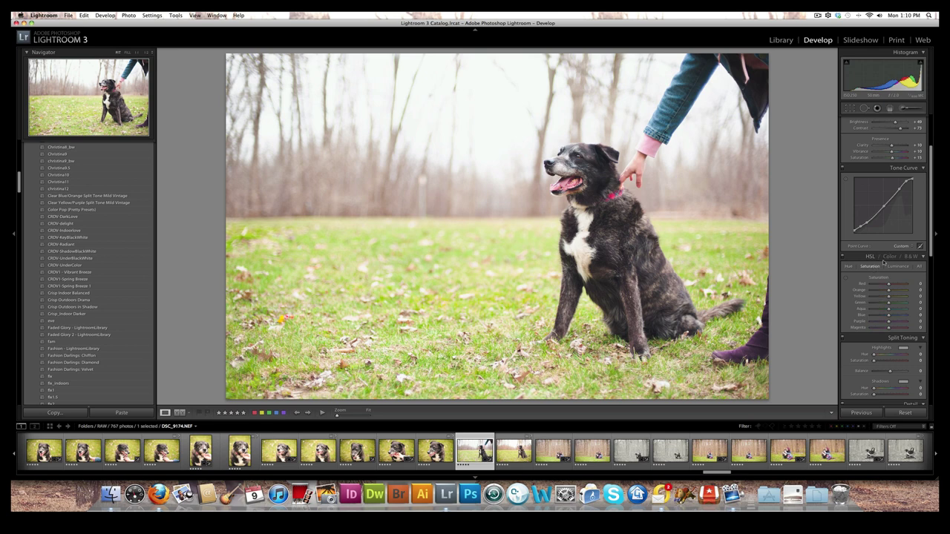
click(889, 256)
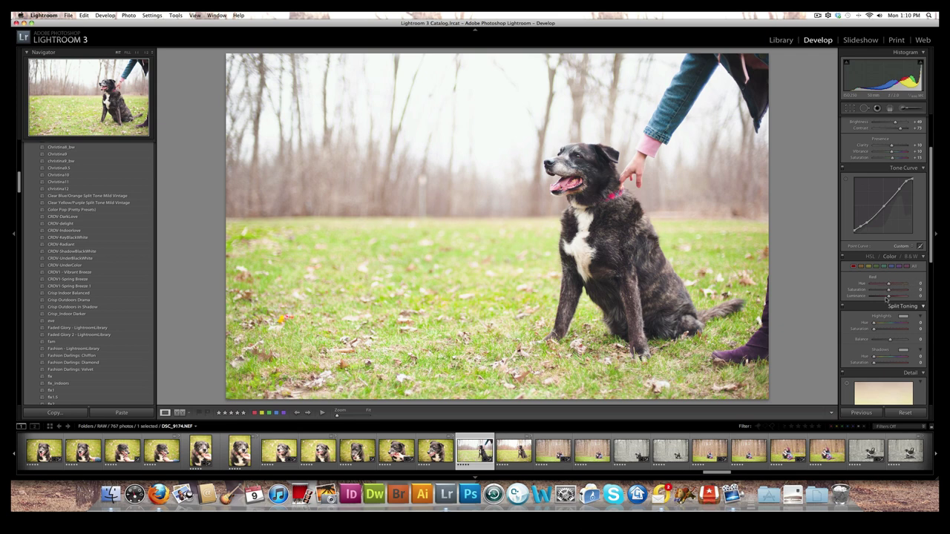
click(869, 267)
click(882, 266)
mouse_move(888, 287)
mouse_down()
mouse_move(872, 284)
mouse_move(904, 294)
mouse_move(870, 294)
mouse_move(913, 300)
mouse_move(882, 295)
mouse_up()
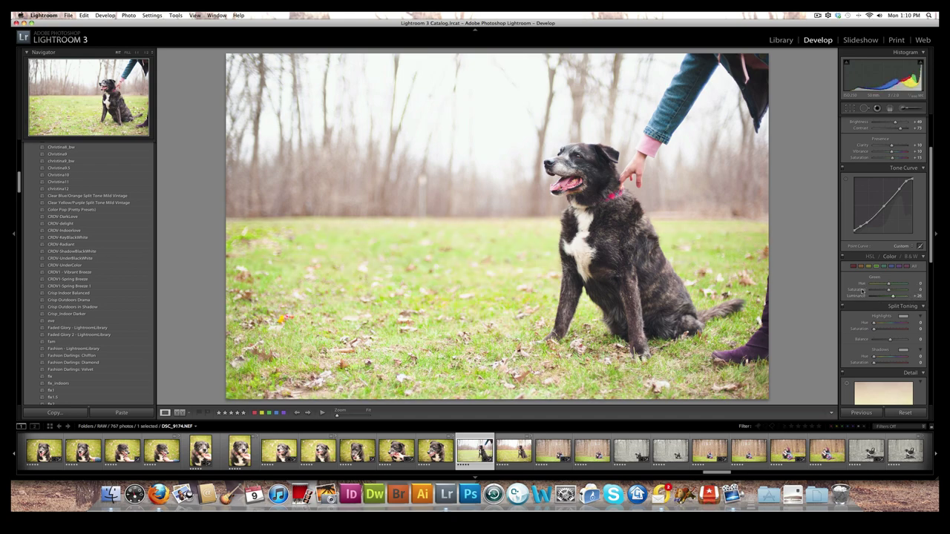
click(875, 267)
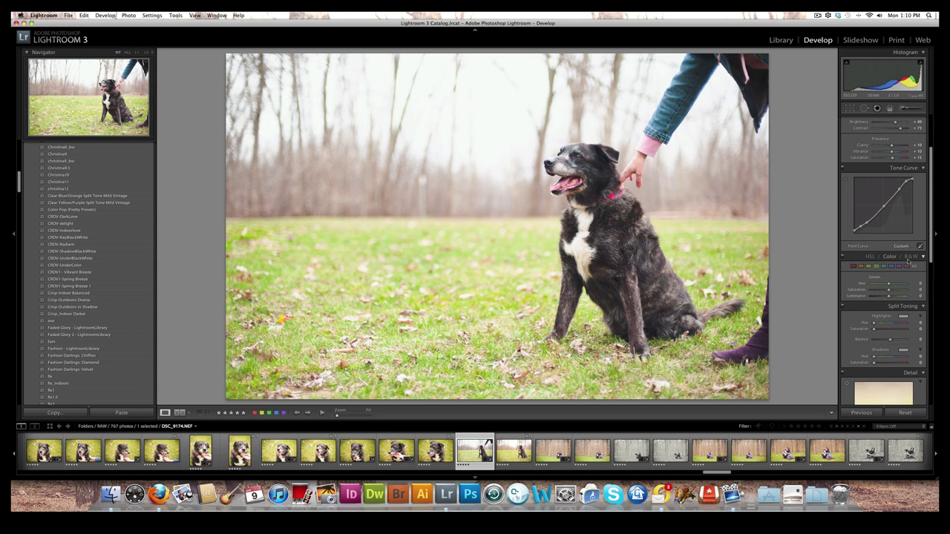
- Try a black-and-white conversion with a brighter green mix, and return the photo to color
click(909, 257)
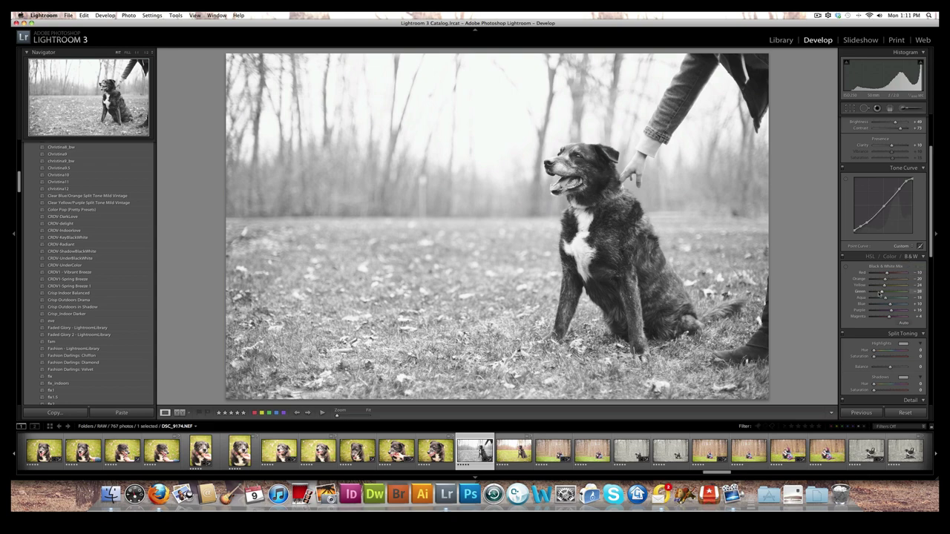
drag(880, 294, 905, 294)
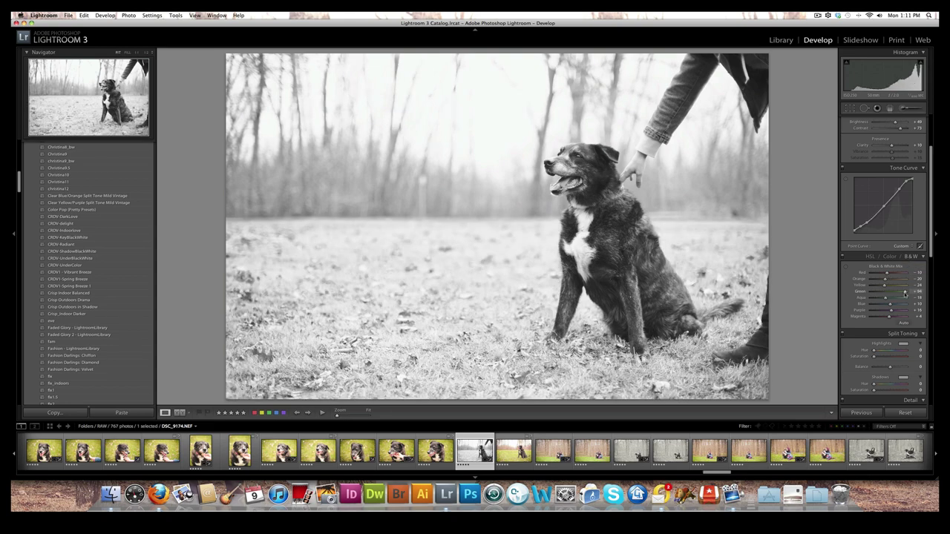
click(894, 259)
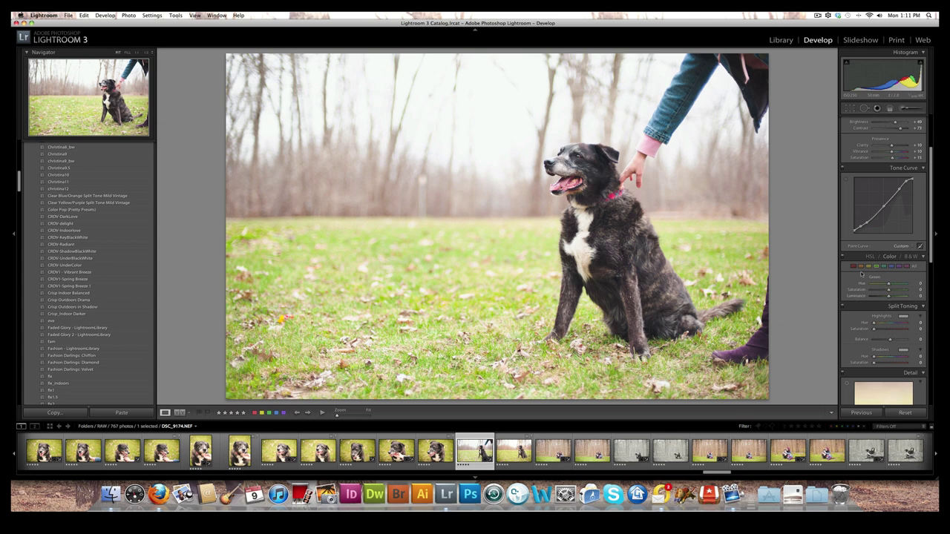
- Return to the HSL saturation settings and set Yellow to +13 and Green to +18
click(871, 256)
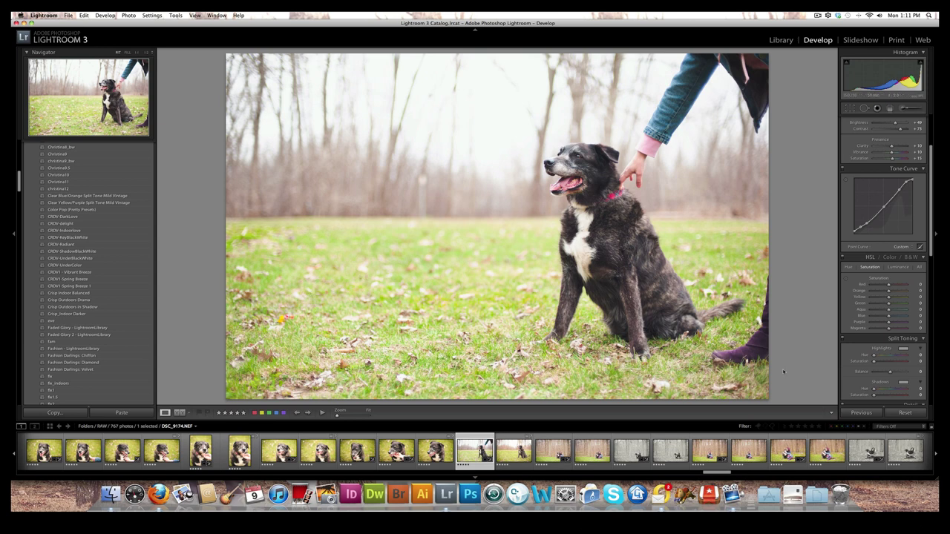
drag(888, 303, 891, 305)
mouse_move(891, 304)
mouse_down()
mouse_move(853, 305)
mouse_move(911, 300)
mouse_move(890, 301)
mouse_up()
scroll(867, 328, down, 2)
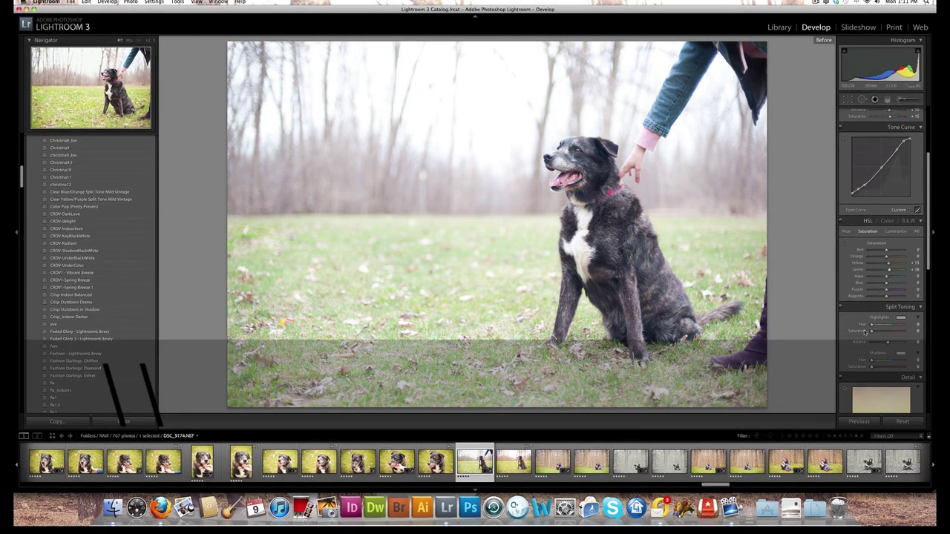
- Try split toning the shadows with hue 291 and saturation 100, and reset the shadow values to 0
scroll(867, 338, down, 2)
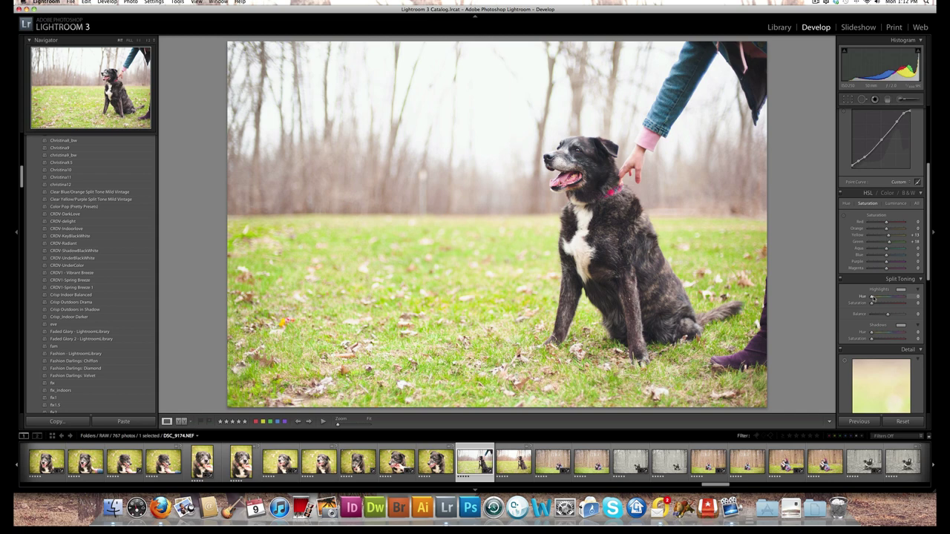
drag(872, 298, 887, 298)
drag(887, 297, 869, 306)
drag(871, 333, 904, 340)
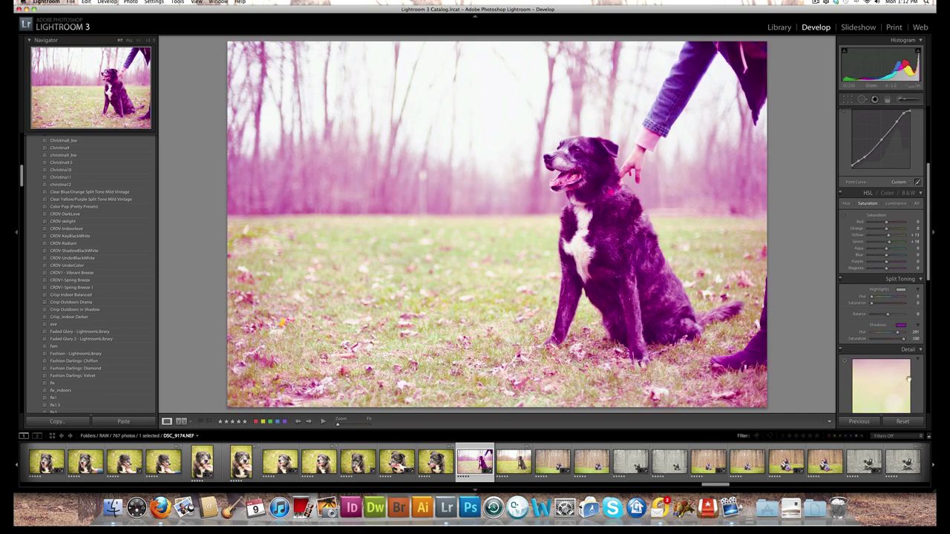
drag(904, 340, 862, 334)
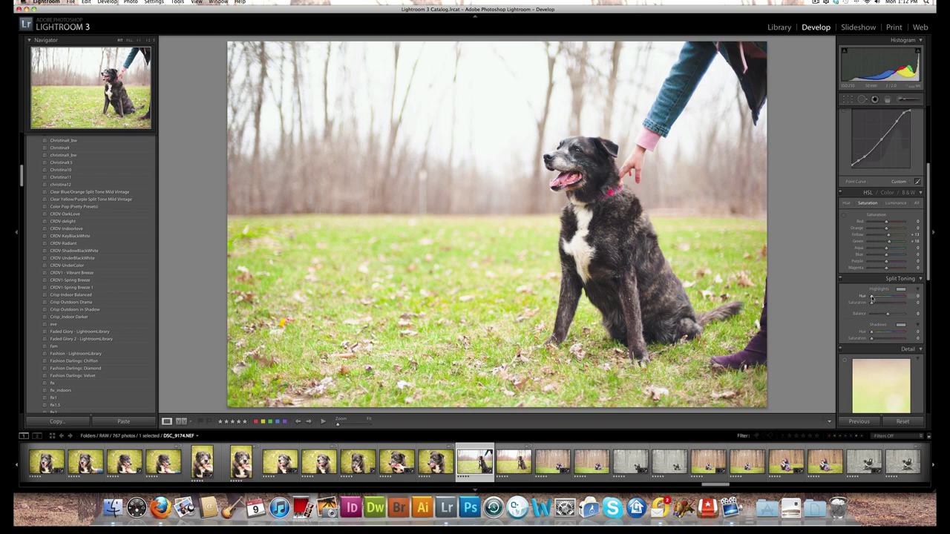
- Give the highlights a warm split tone with hue 36 and saturation 21
drag(872, 297, 884, 298)
double_click(865, 297)
drag(872, 303, 878, 304)
drag(871, 298, 876, 300)
key(super+z)
key(super+z)
drag(876, 297, 878, 304)
drag(877, 299, 846, 305)
drag(872, 304, 877, 305)
scroll(879, 299, up, 1)
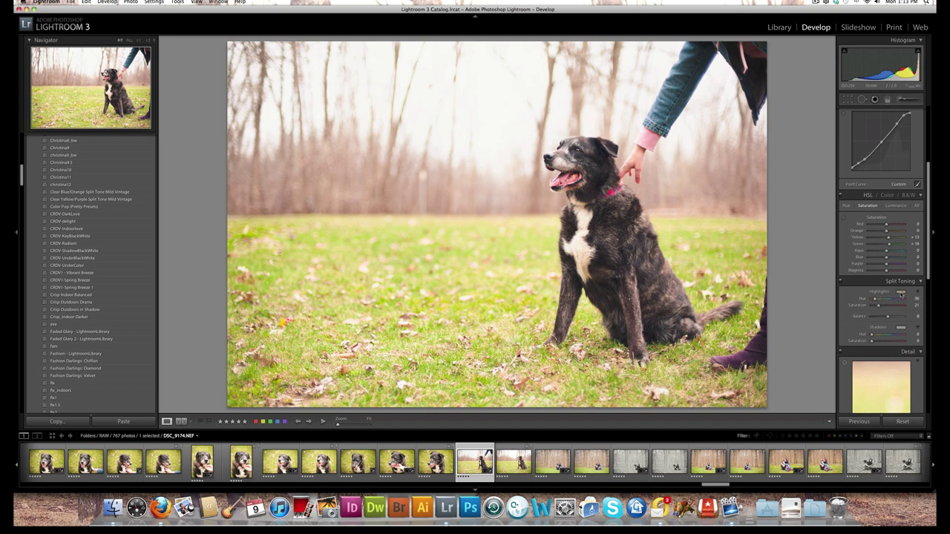
- Try a blue highlight tint in the split toning color picker, and settle on hue 37 and saturation 22
click(901, 293)
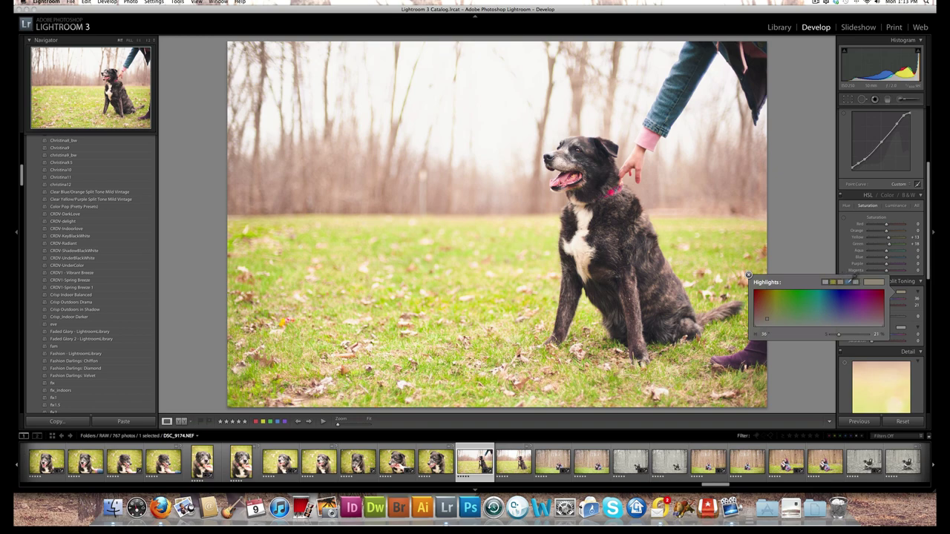
click(831, 306)
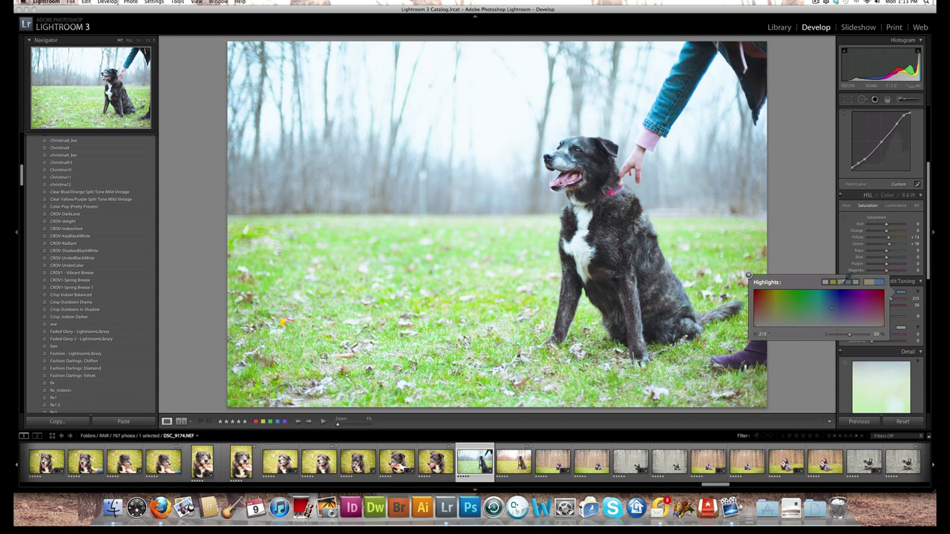
click(848, 282)
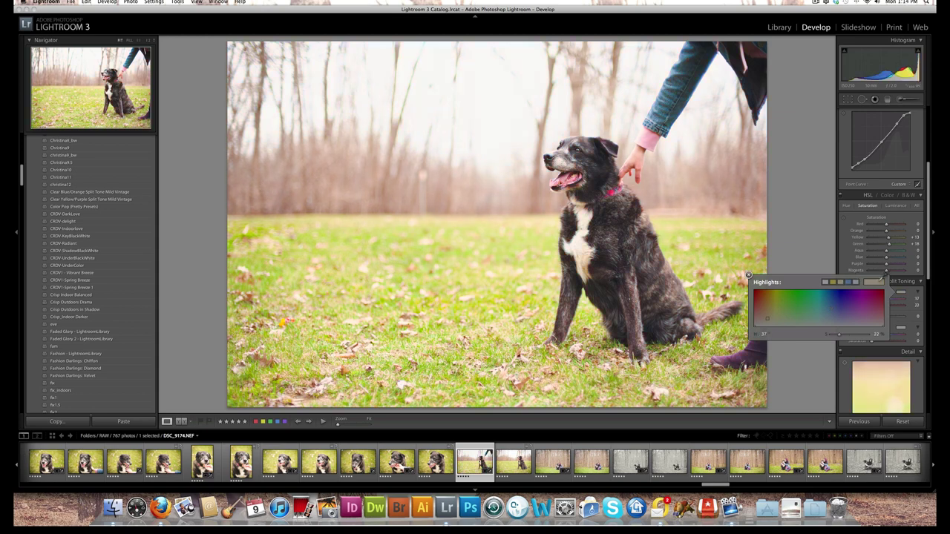
click(839, 282)
click(832, 280)
click(825, 281)
click(748, 274)
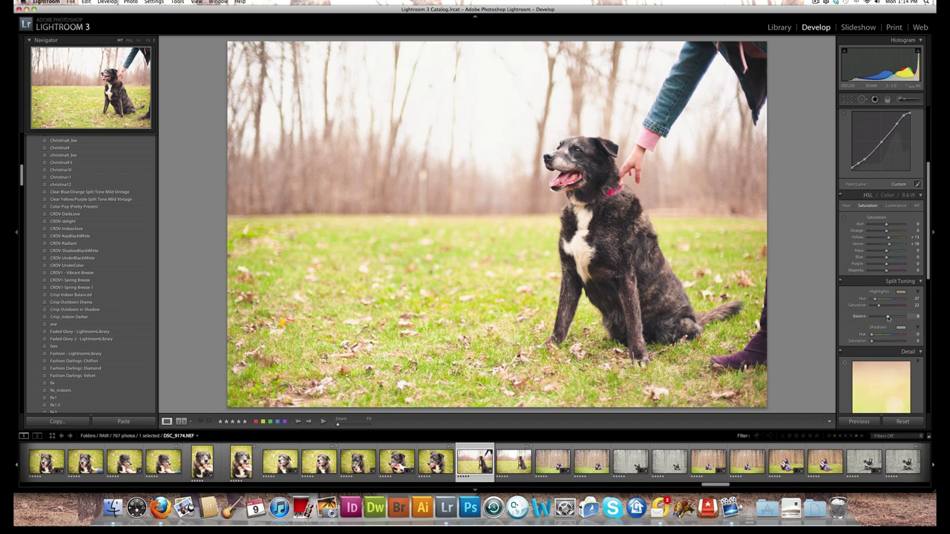
- Try shifting the split toning balance and tinting the shadows, and reset these settings to 0
drag(888, 318, 910, 318)
drag(865, 318, 860, 318)
click(882, 336)
drag(872, 343, 895, 338)
double_click(861, 334)
double_click(864, 342)
- Inspect the dog's face and fur at 1:1 magnification, and return to the full photo
click(593, 178)
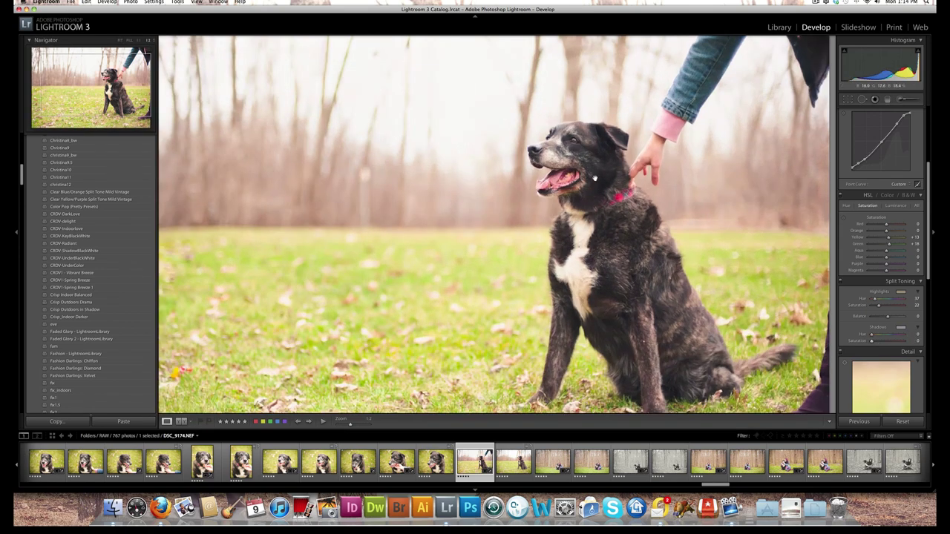
click(593, 178)
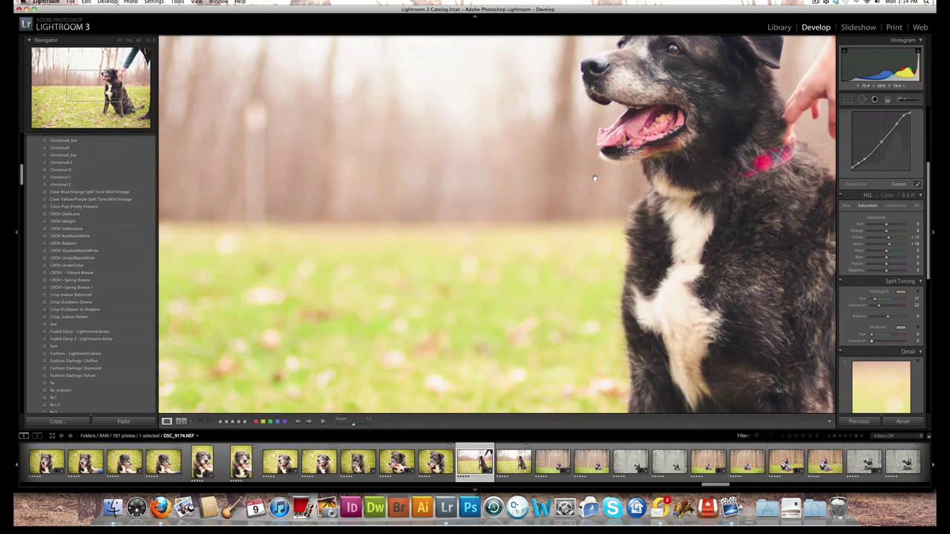
drag(594, 178, 382, 195)
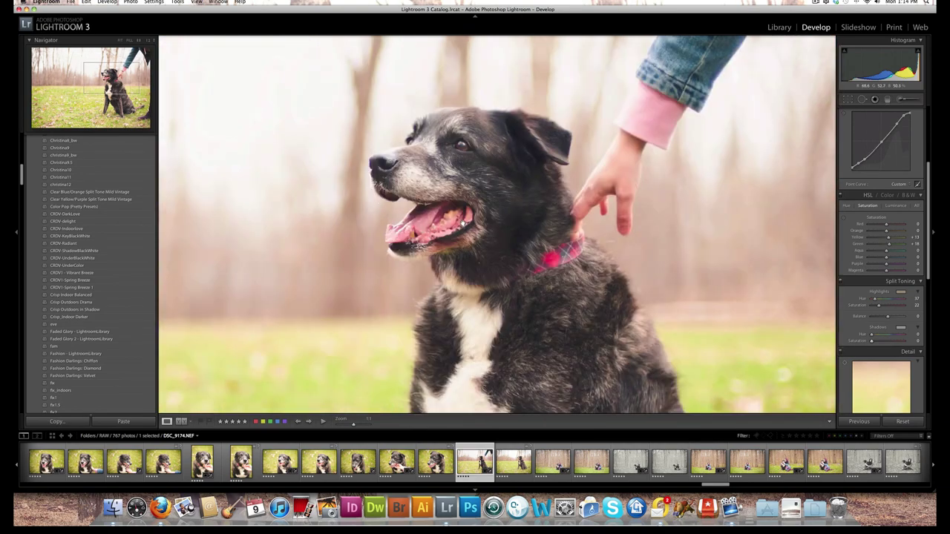
click(462, 223)
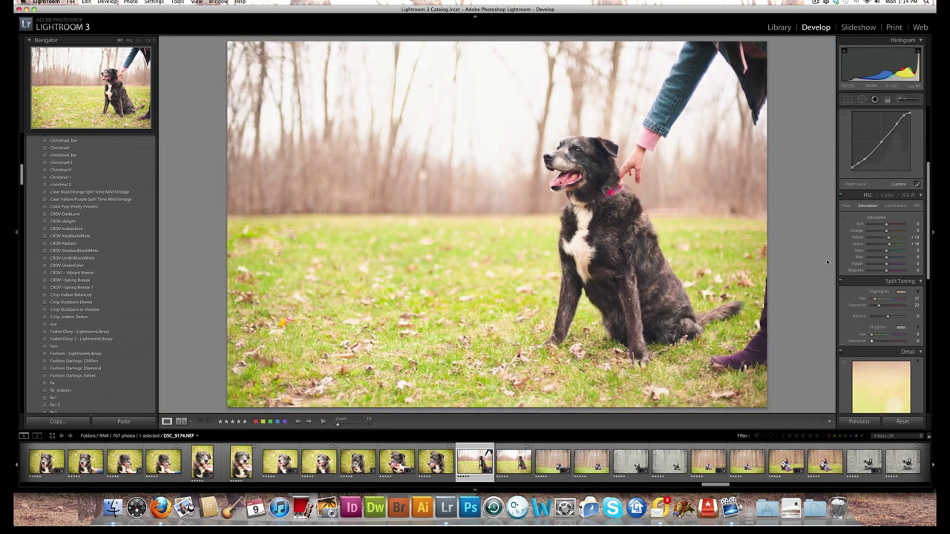
- Collapse the Split Toning and HSL sections
scroll(880, 267, down, 2)
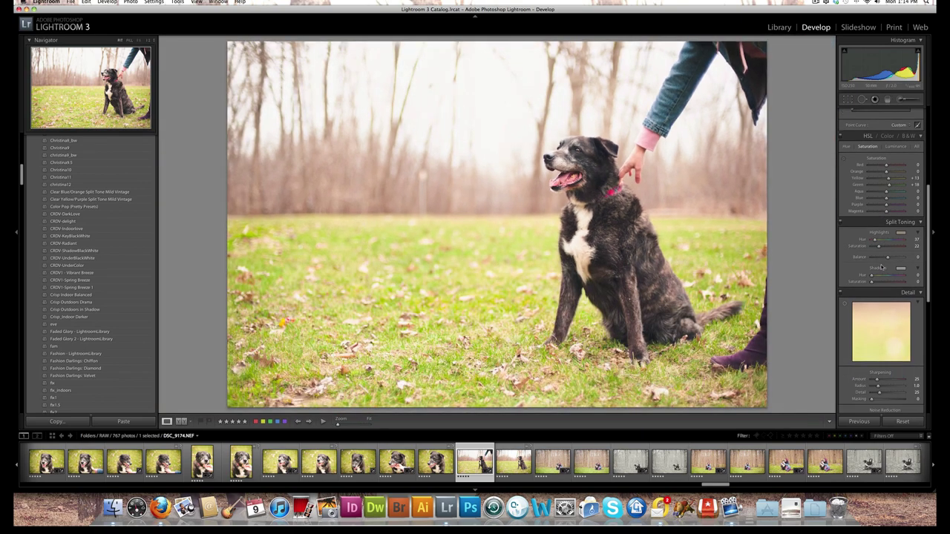
click(901, 222)
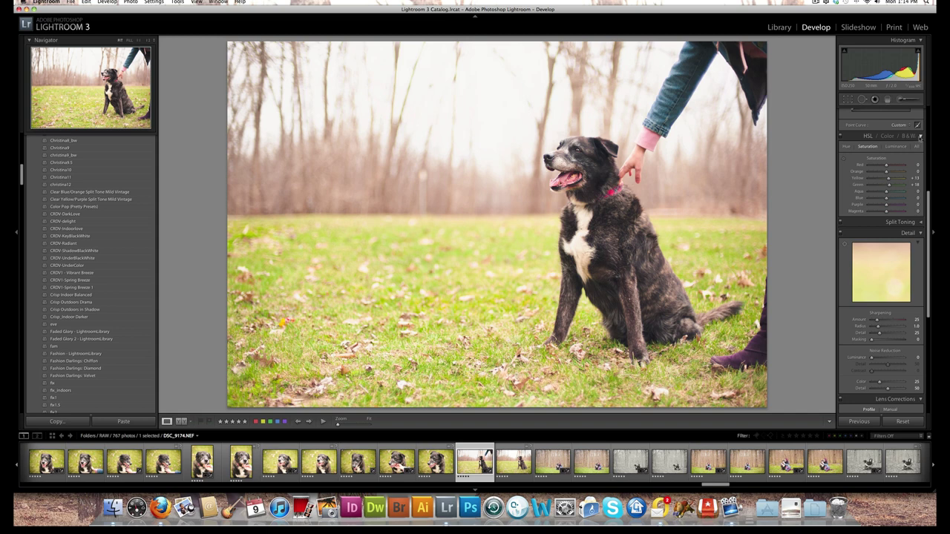
click(920, 136)
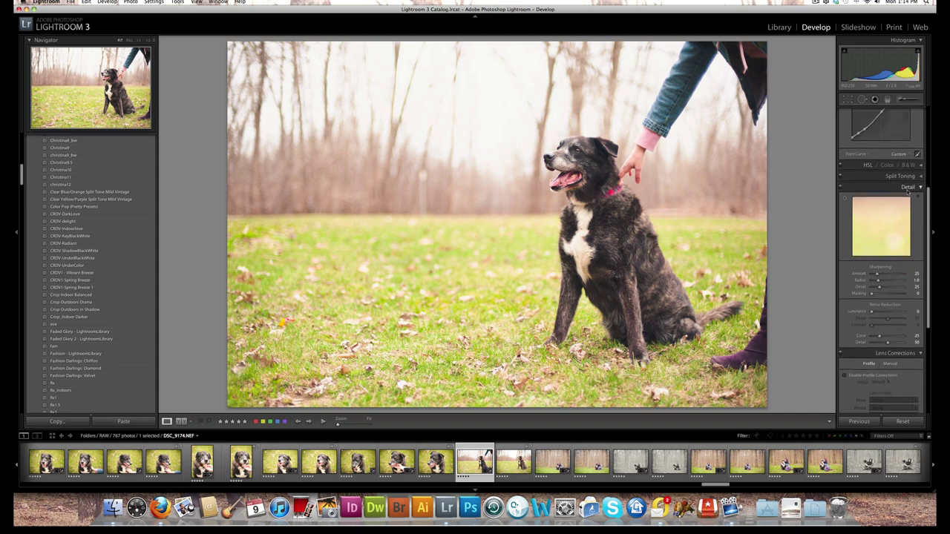
- Center the Detail preview on the dog's eye and magnify the main photo to 1:1 around its face
click(847, 199)
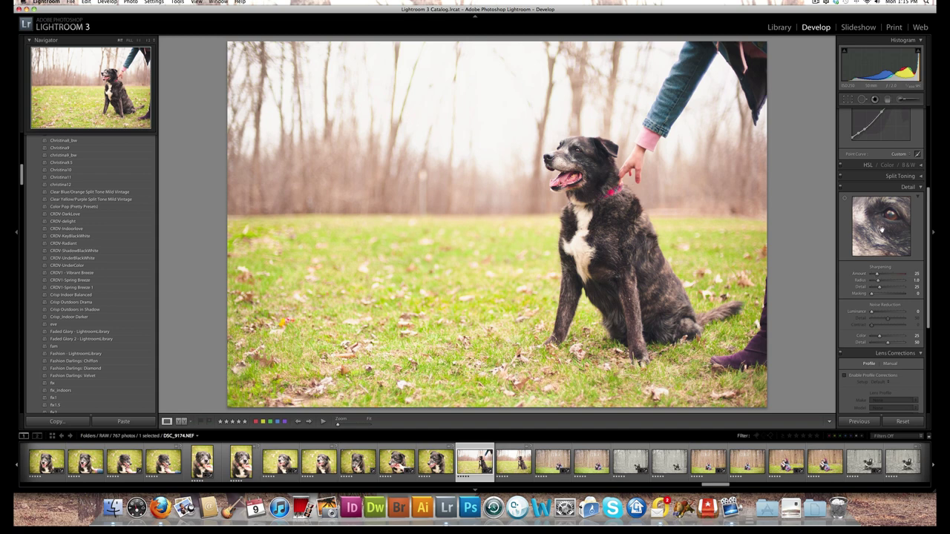
drag(882, 230, 876, 239)
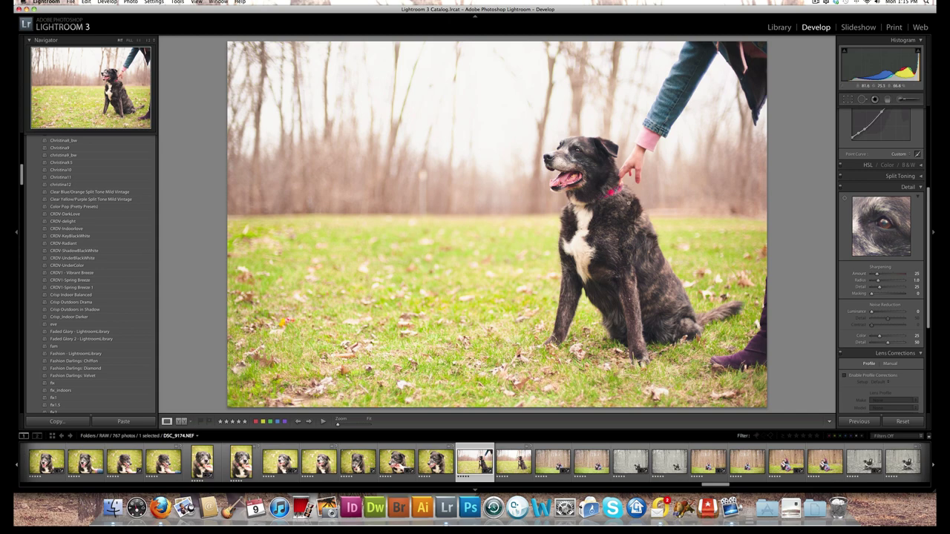
click(611, 200)
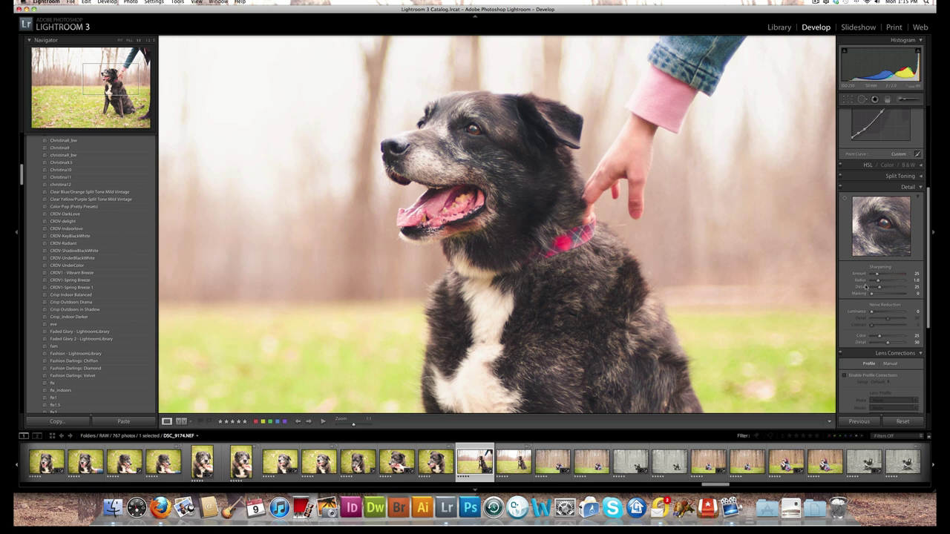
- Set the sharpening Amount to 62
drag(878, 273, 937, 280)
drag(832, 284, 880, 285)
key(alt)
key(alt)
- Set the sharpening Radius to 1.5 and Detail to 42, judging both in the grayscale preview
drag(880, 275, 906, 283)
alt+click(879, 283)
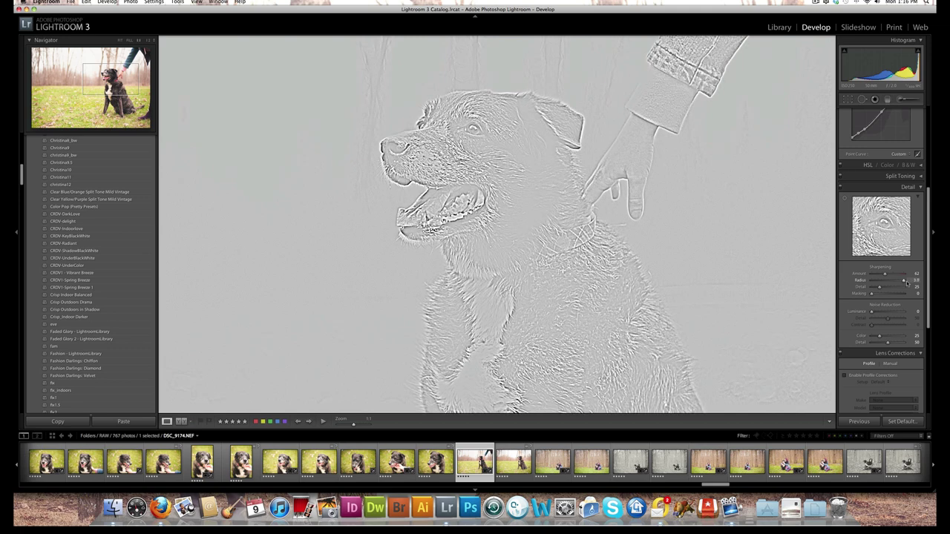
mouse_move(906, 282)
mouse_down()
mouse_move(880, 283)
mouse_move(894, 288)
mouse_up()
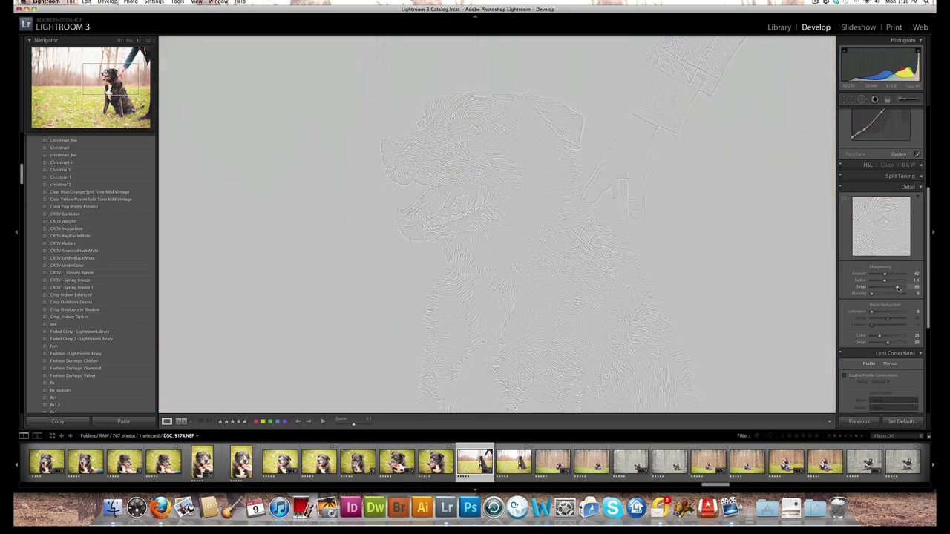
drag(898, 288, 885, 288)
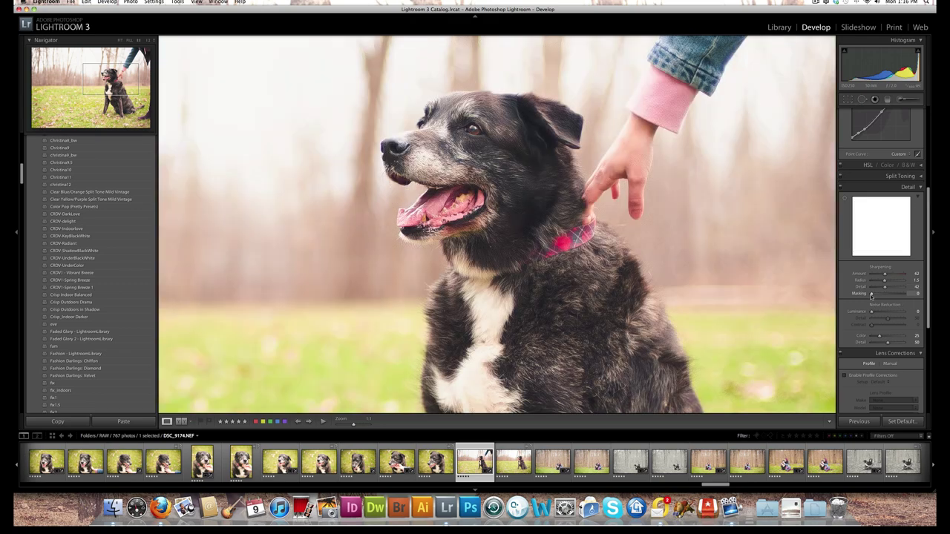
- Set the sharpening Masking to 46 using the black-and-white edge mask preview
alt+click(871, 295)
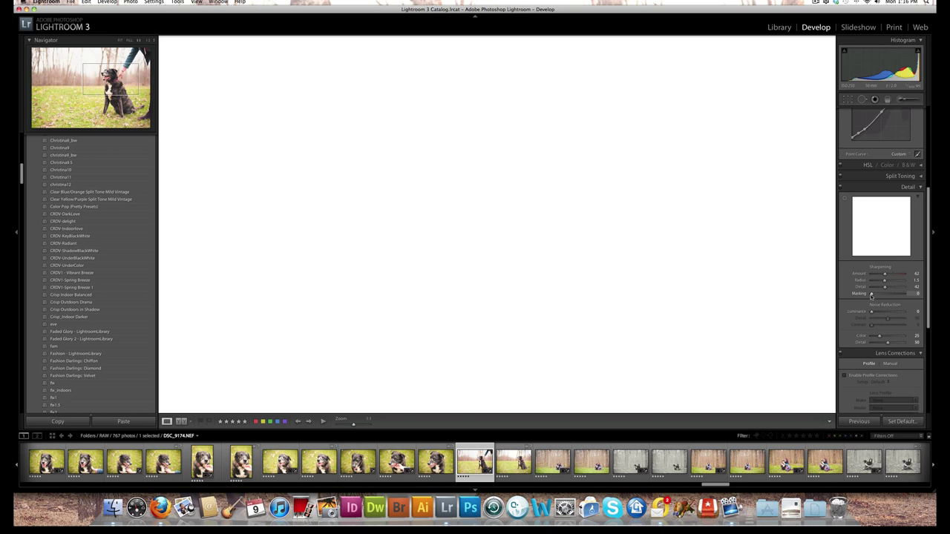
drag(871, 296, 901, 295)
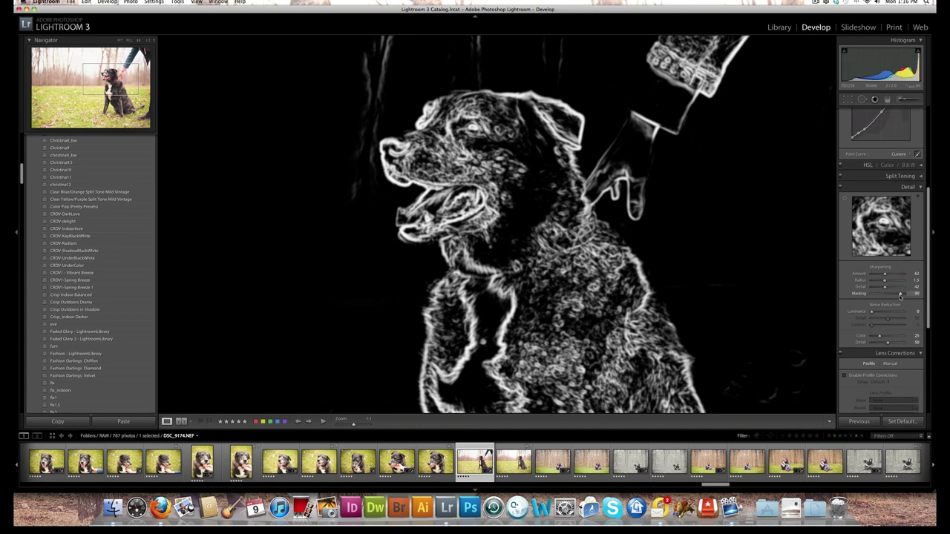
drag(901, 296, 887, 296)
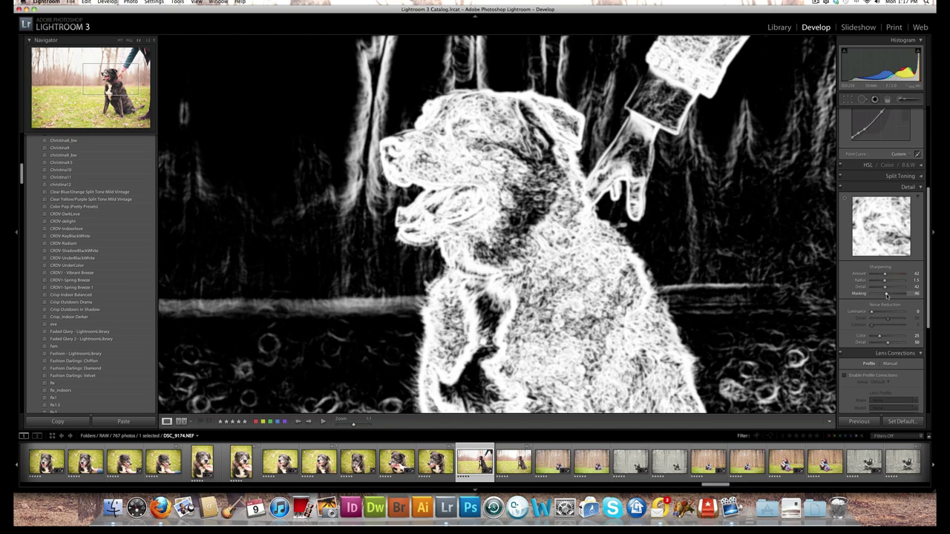
drag(886, 295, 885, 295)
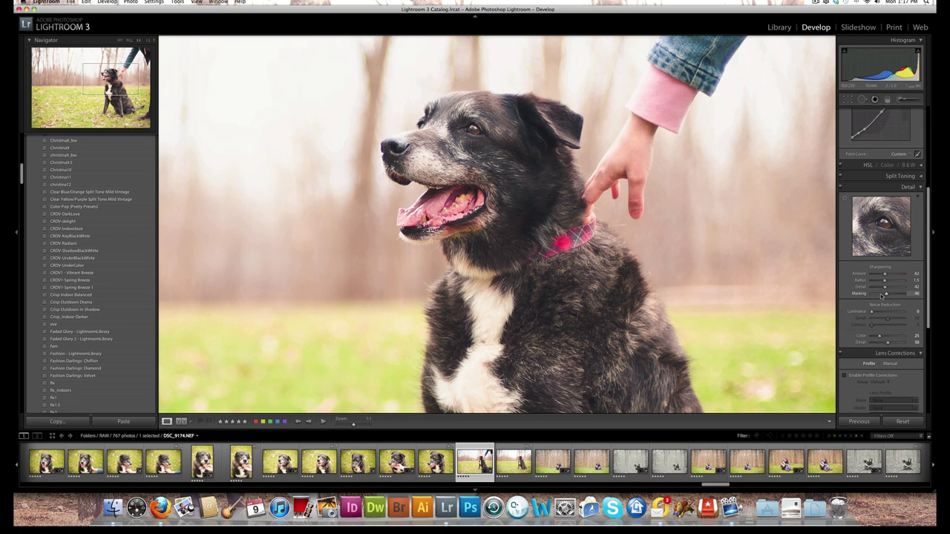
- Compare the sharpened close-up with its before version, and return to the full photo
key(backslash)
key(backslash)
key(backslash)
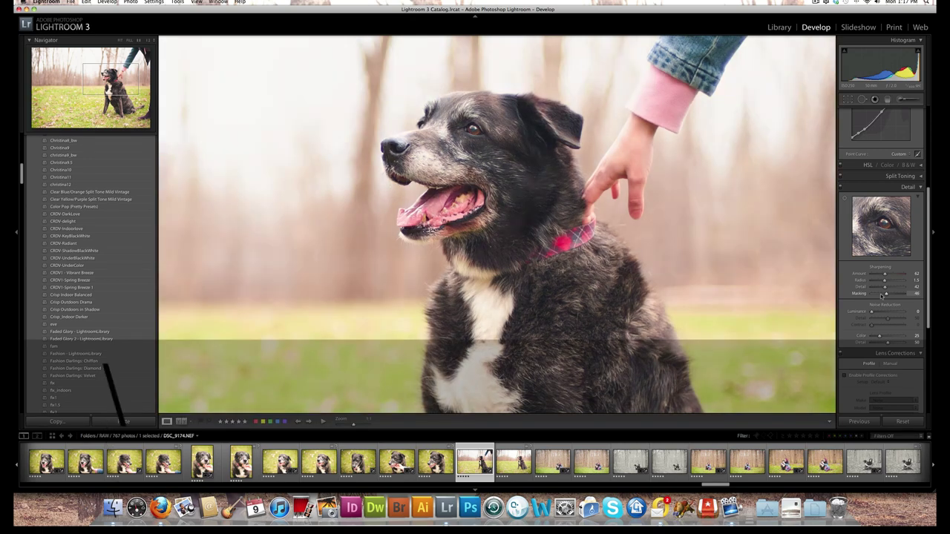
key(backslash)
key(t)
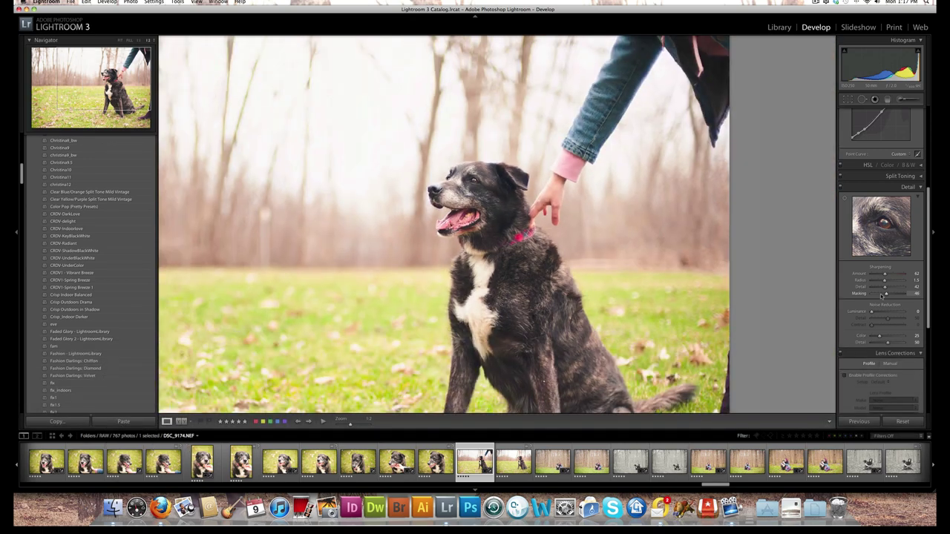
key(z)
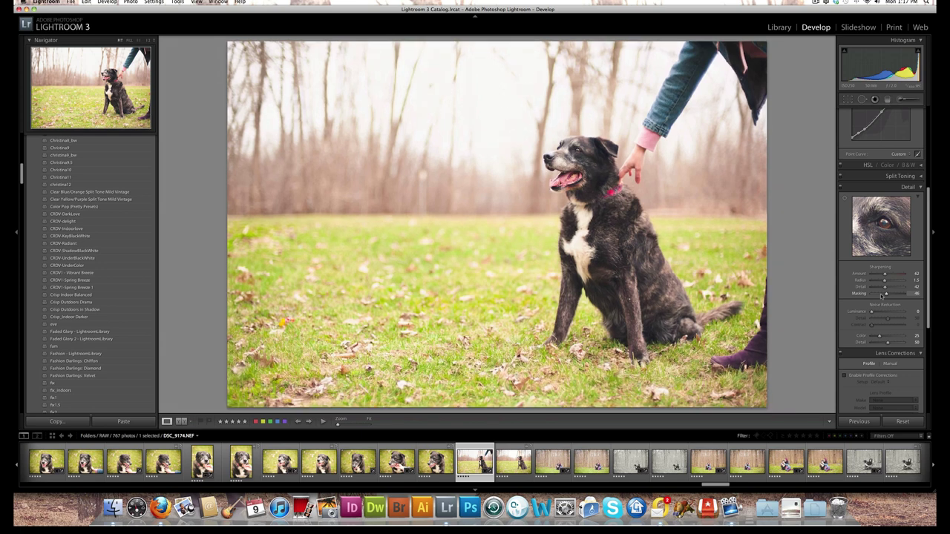
- Try a slight dark post-crop vignette, and move its Amount to +1
scroll(881, 314, down, 1)
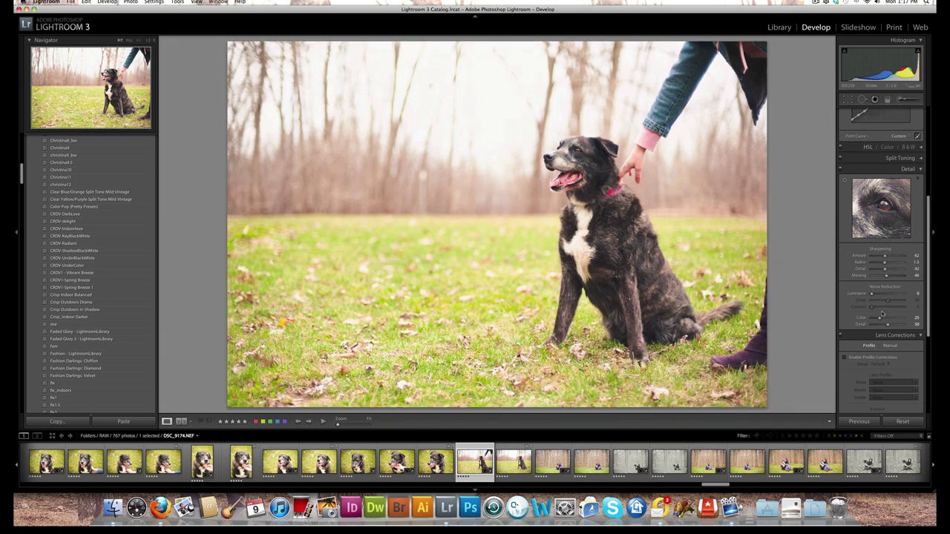
scroll(881, 316, down, 5)
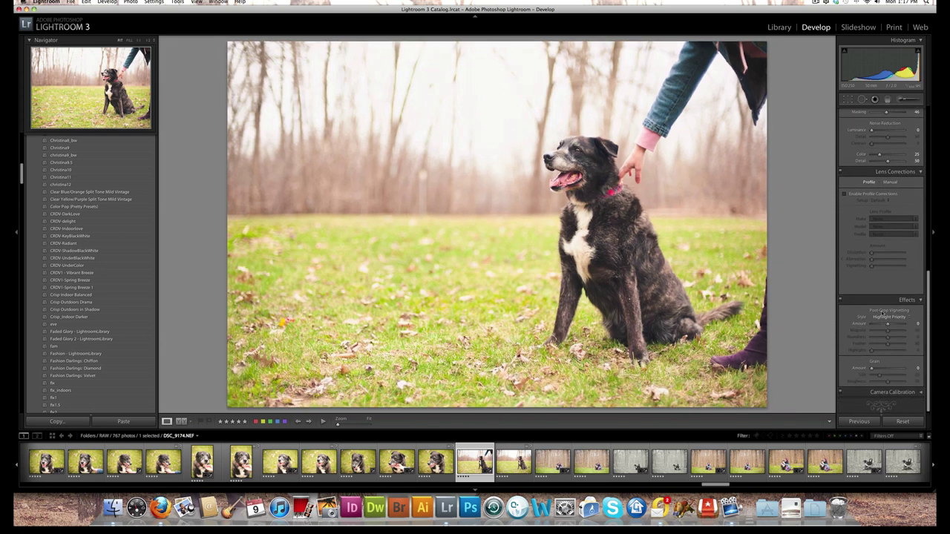
scroll(865, 316, down, 1)
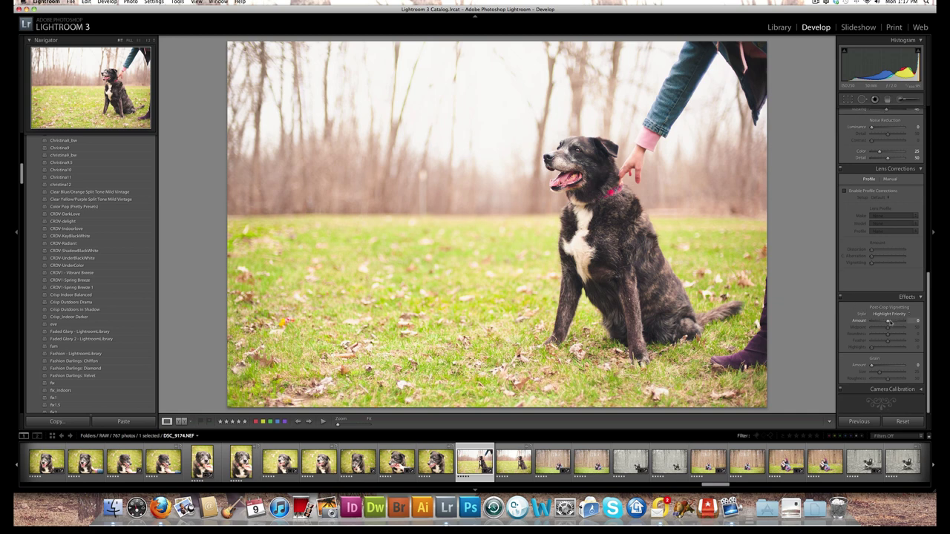
drag(888, 322, 886, 322)
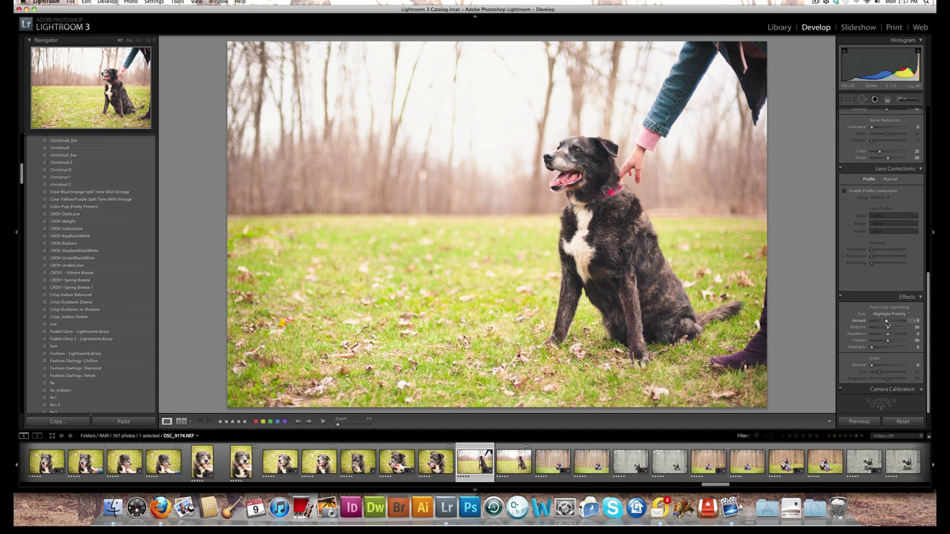
drag(888, 323, 888, 323)
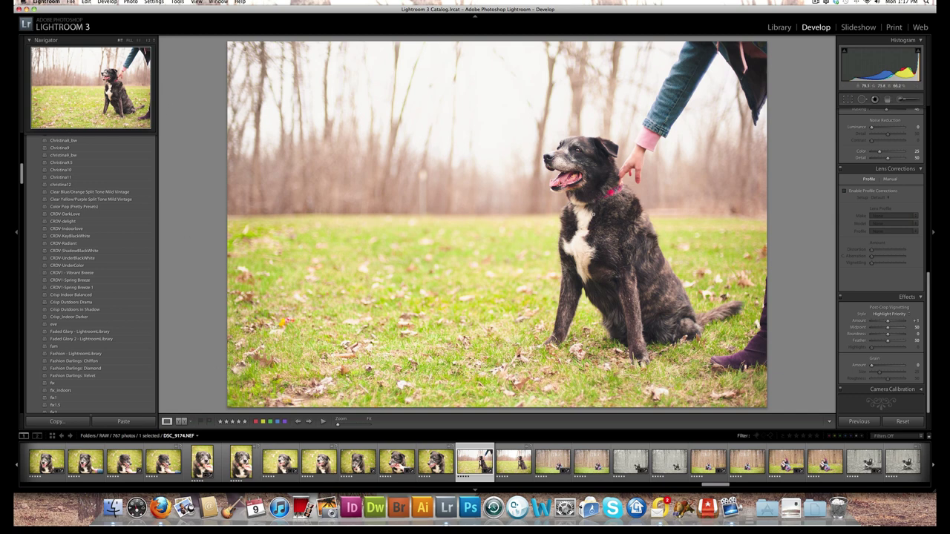
- Enable lens profile corrections, toggling them to compare the effect, and set the post-crop vignette Amount to -10
click(844, 191)
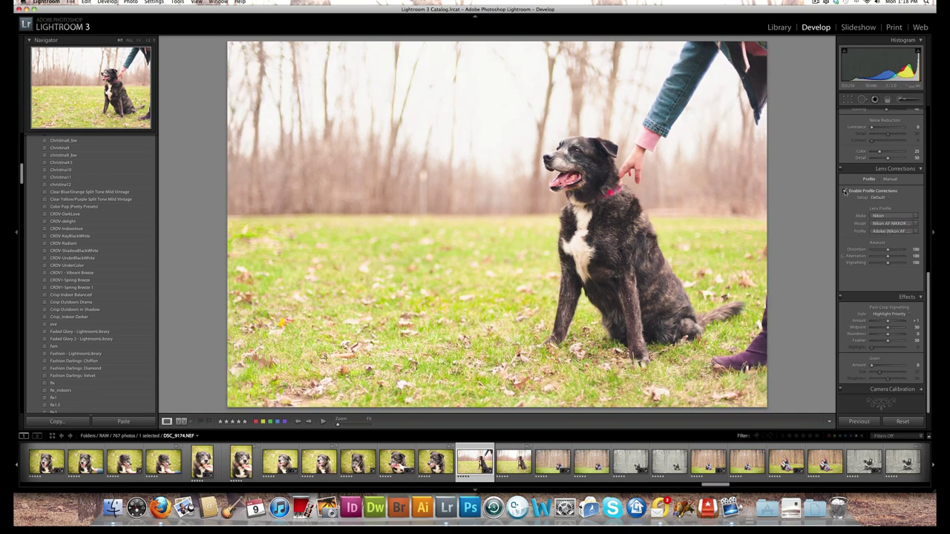
click(844, 192)
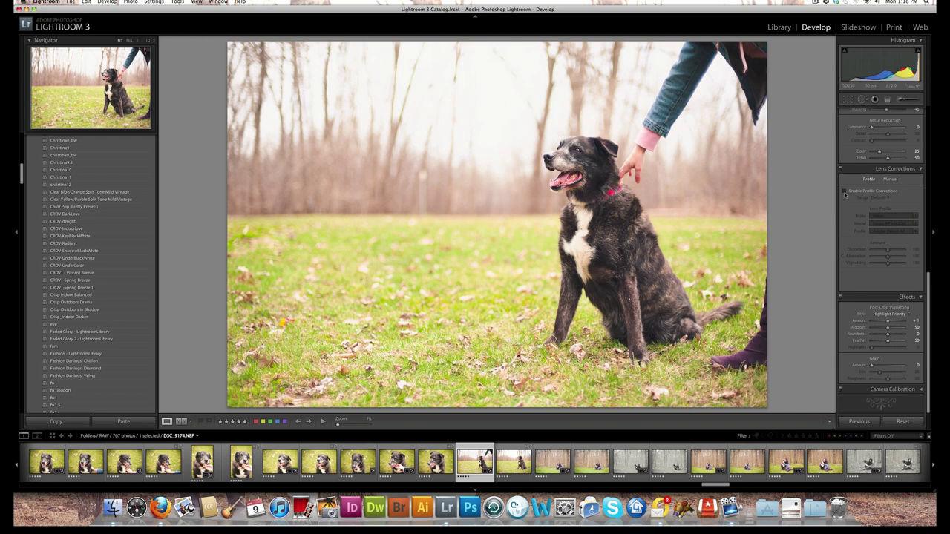
click(844, 191)
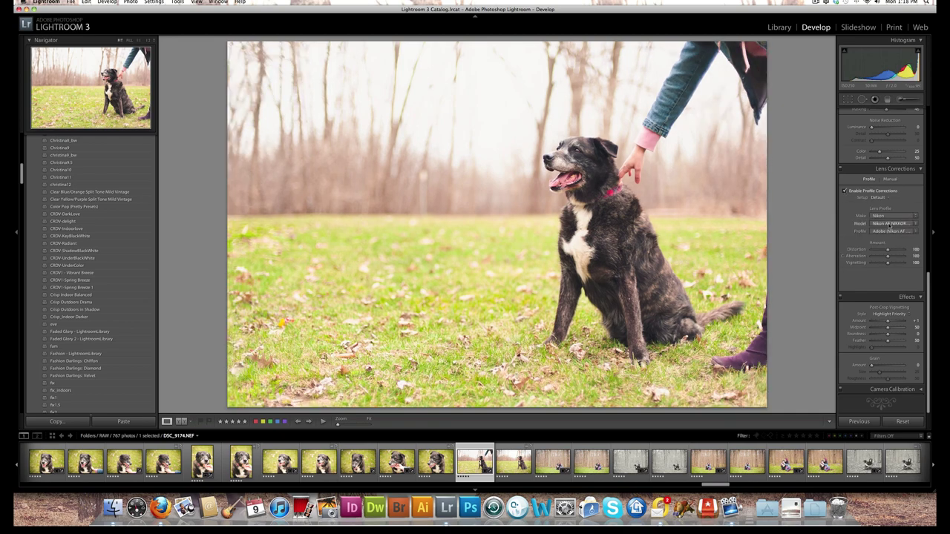
click(845, 191)
click(846, 191)
click(846, 191)
click(845, 191)
drag(888, 320, 886, 322)
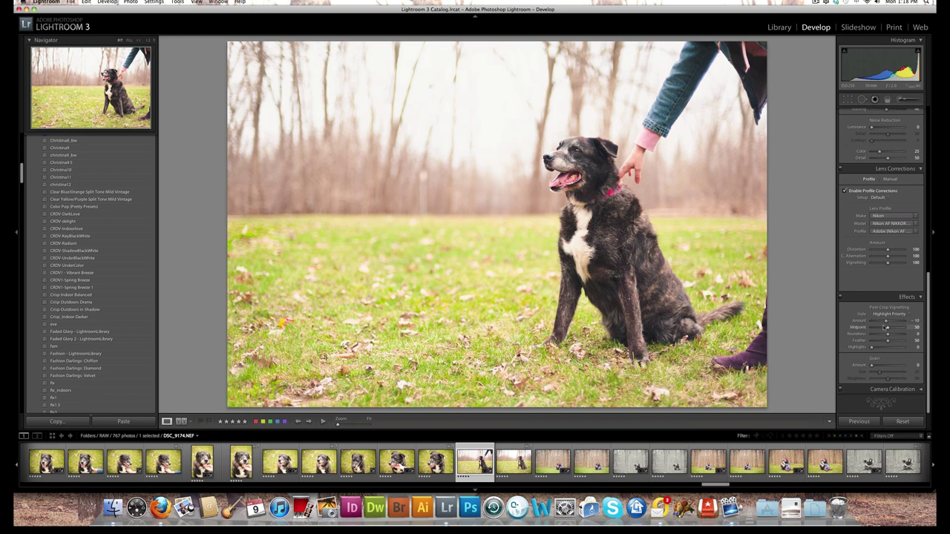
- Set the basic Exposure to -0.15 and Brightness to +46
scroll(886, 326, up, 10)
scroll(886, 327, up, 2)
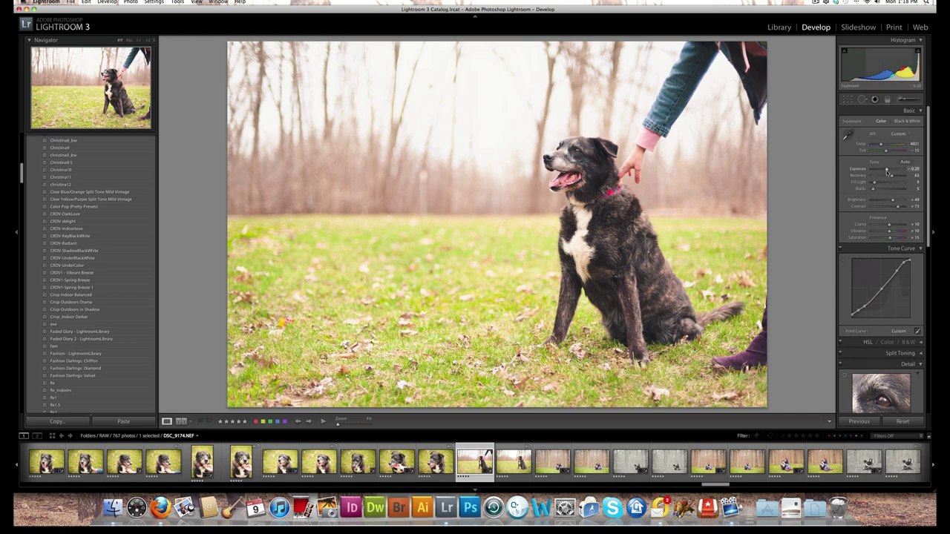
drag(888, 172, 887, 173)
drag(888, 173, 889, 171)
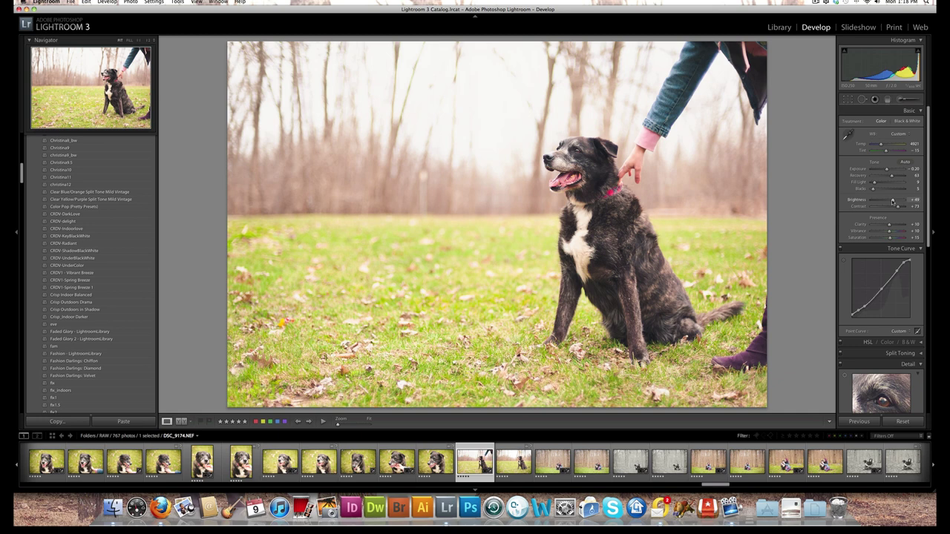
drag(892, 201, 892, 201)
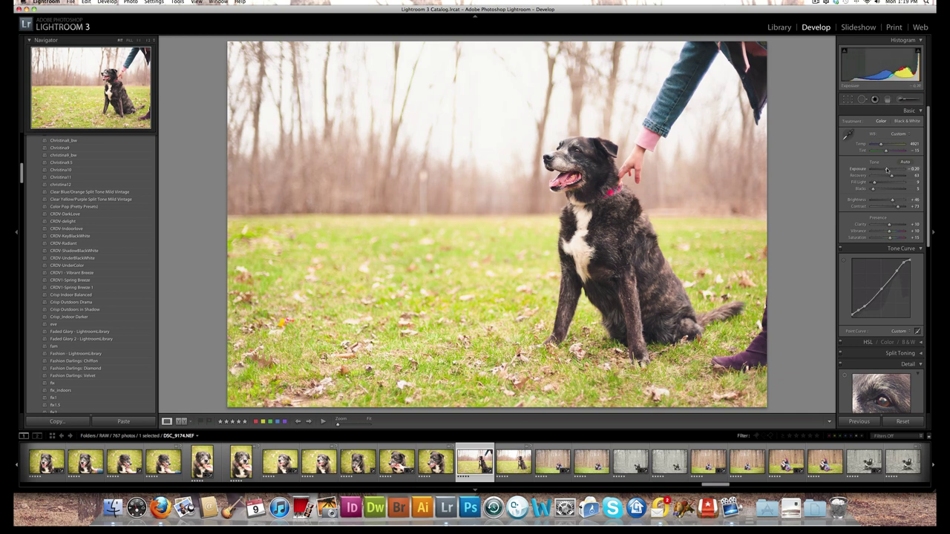
drag(887, 170, 888, 170)
- Compare the edited full photo with its before version several times
key(backslash)
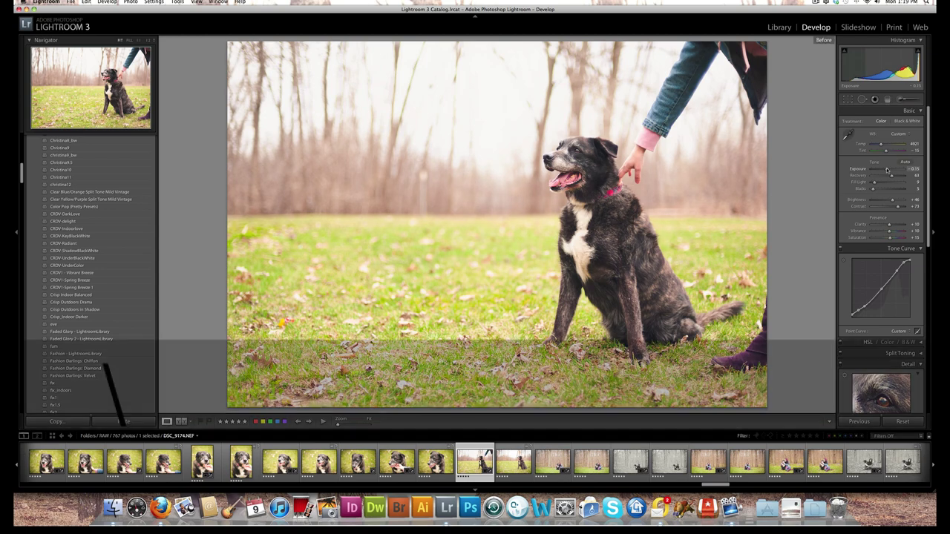
key(backslash)
key(backslash)
key(backslash)
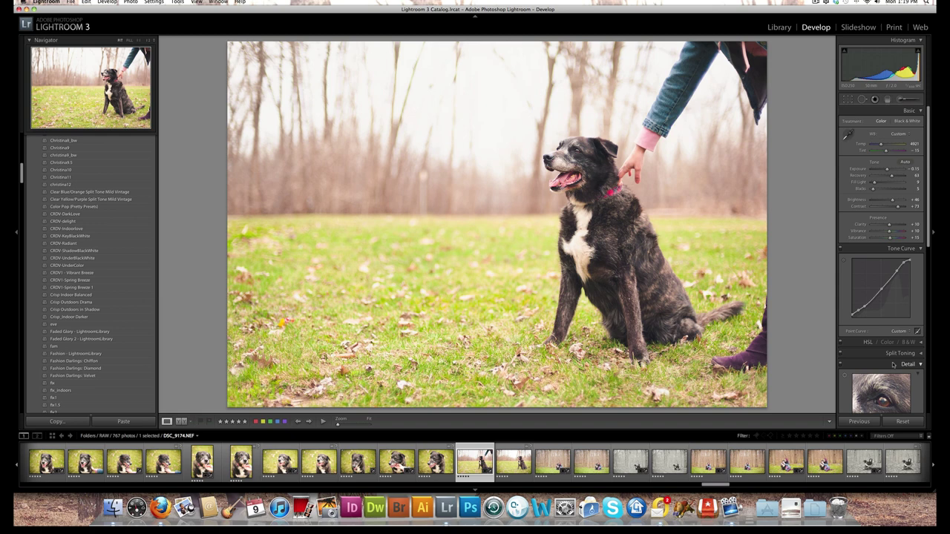
key(backslash)
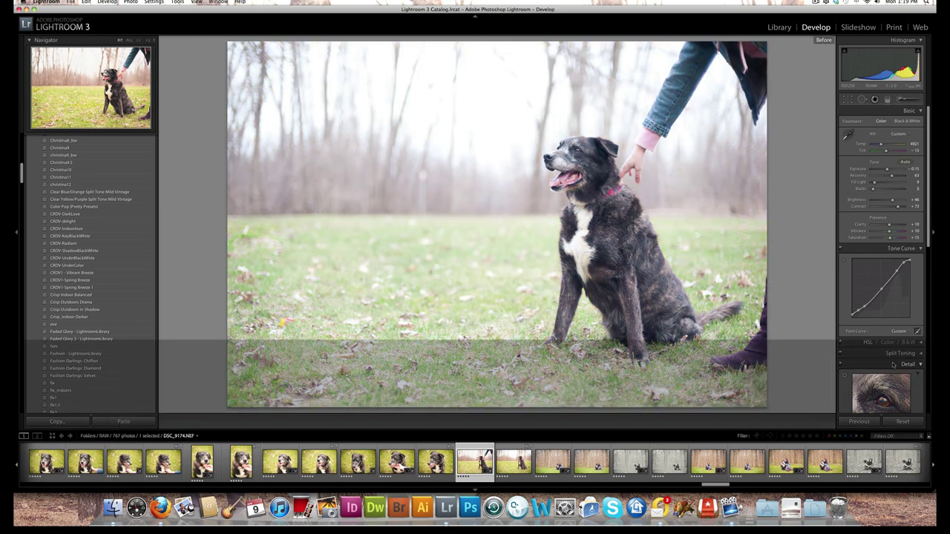
key(backslash)
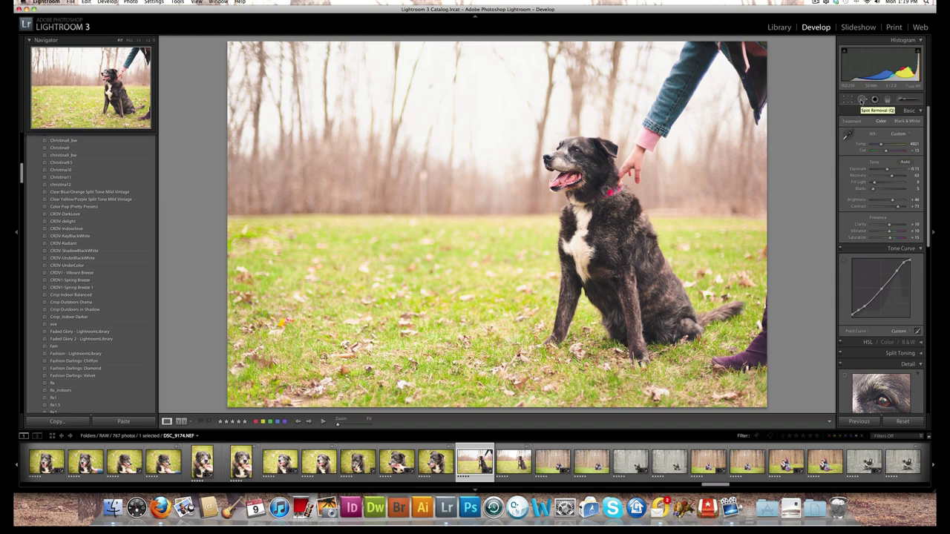
- Look through the settings of the Spot Removal, Red Eye Correction, Graduated Filter and Adjustment Brush tools
click(862, 99)
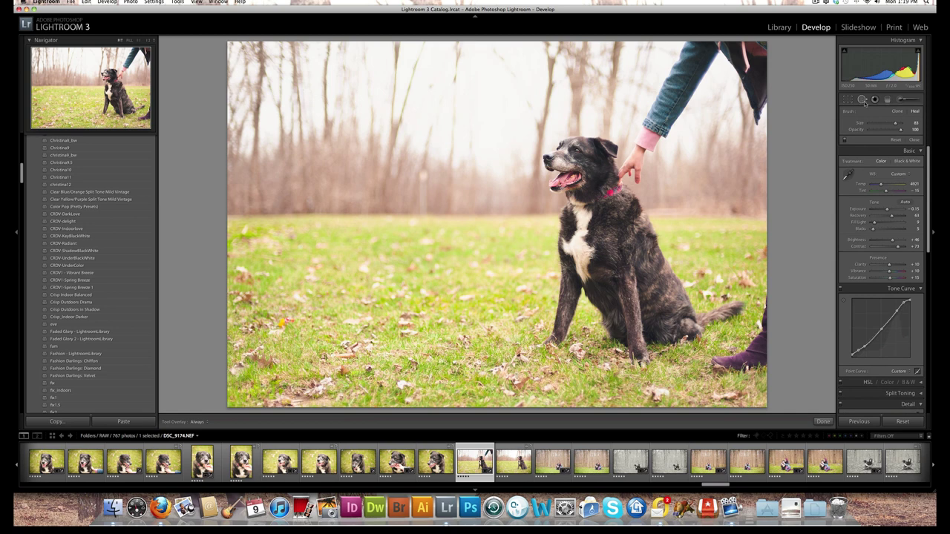
click(875, 100)
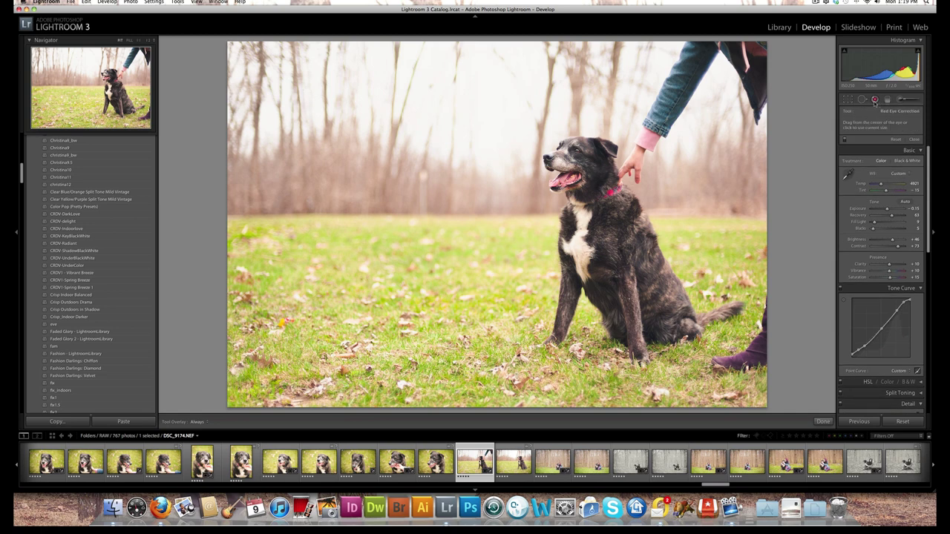
click(887, 100)
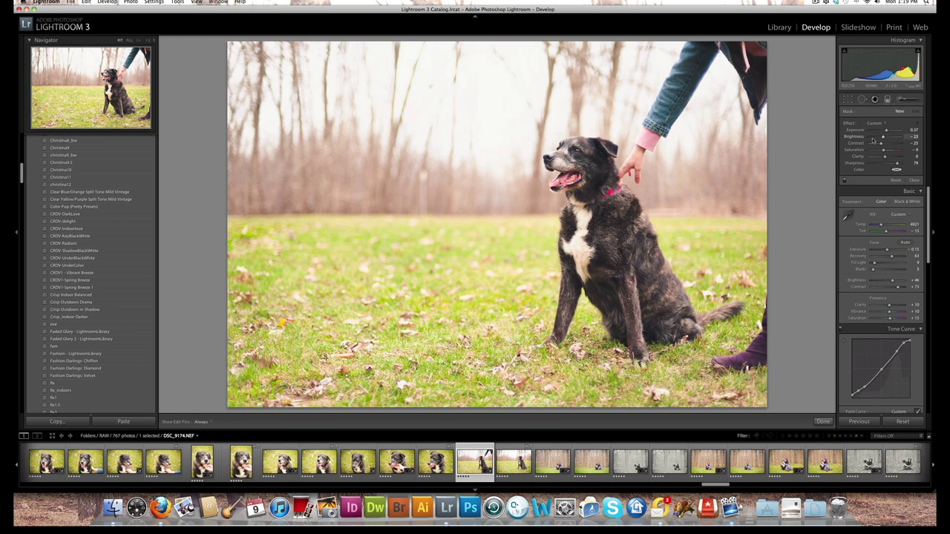
click(901, 100)
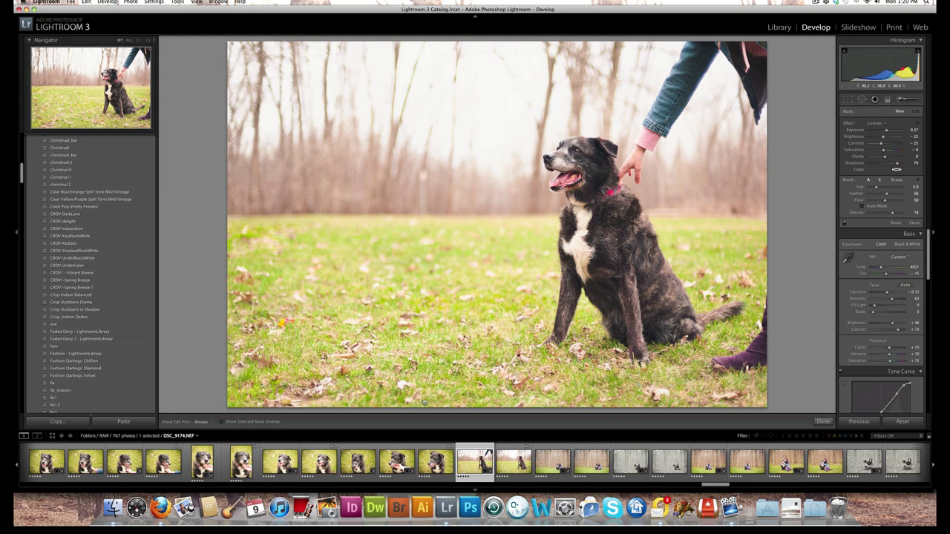
- Open DSC_9174.NEF for editing in Adobe Photoshop CS5, reposition its document window and activate the Rectangular Marquee tool
right_click(469, 465)
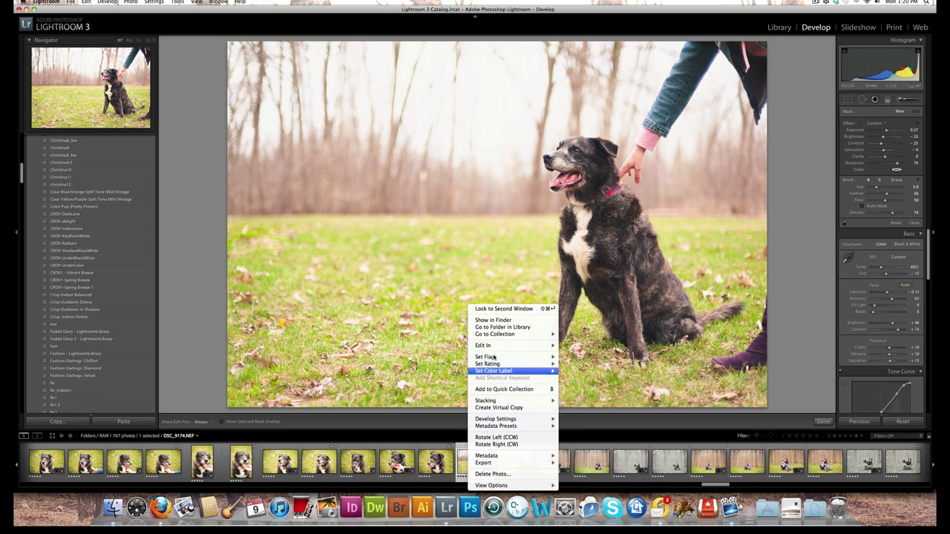
mouse_move(505, 345)
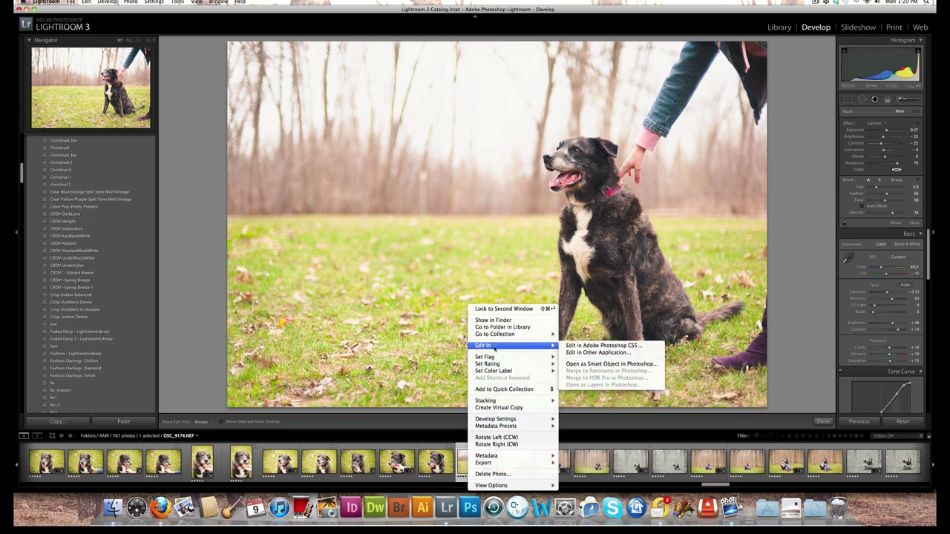
click(576, 345)
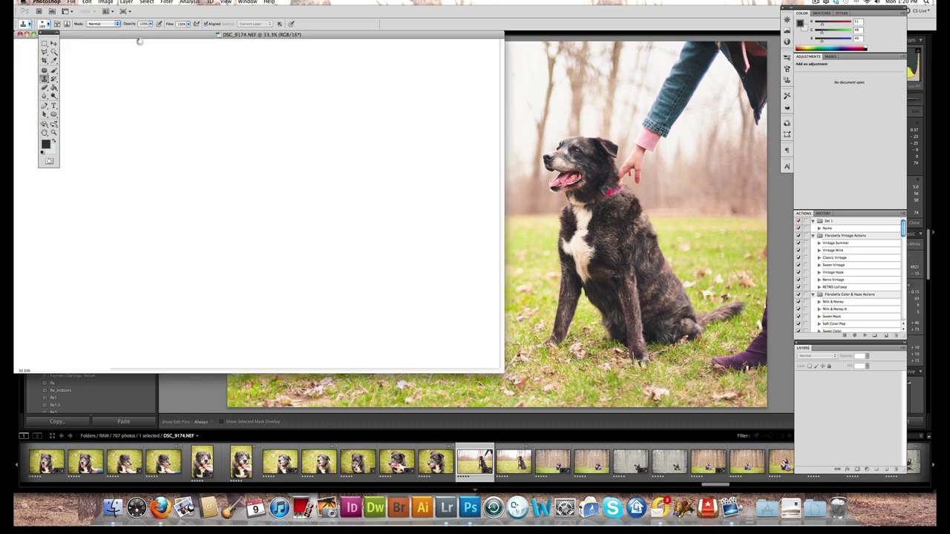
drag(136, 35, 219, 70)
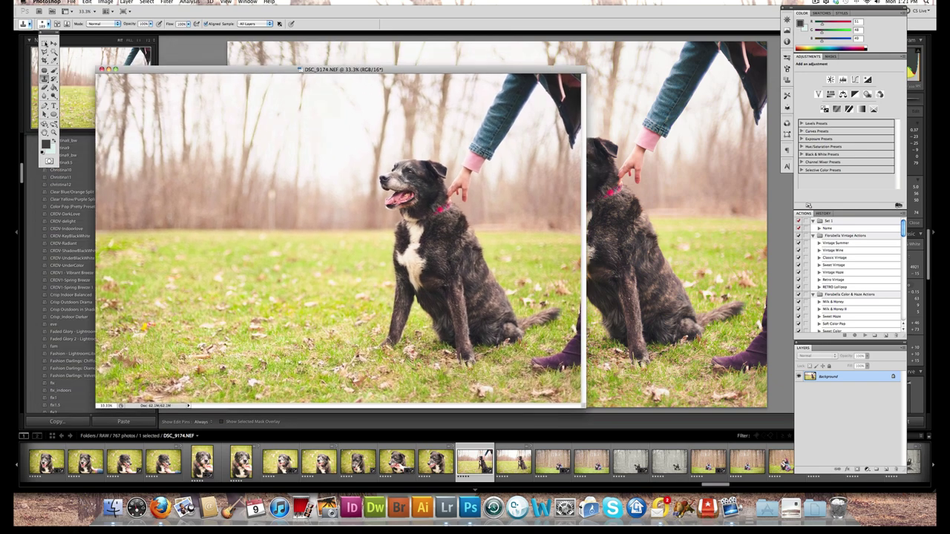
click(44, 43)
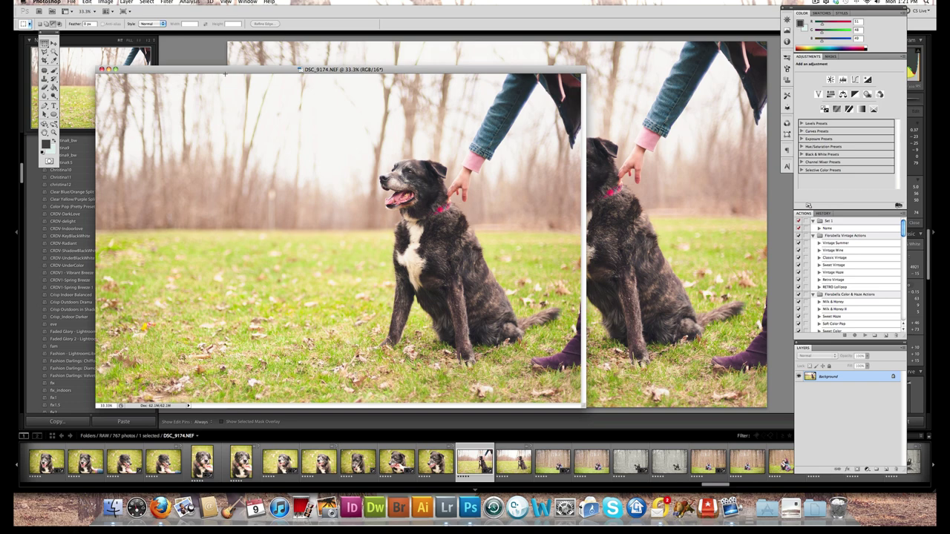
- Clear the trial marquee selection, reposition the photo's document window and switch to full screen mode with the menu bar
drag(225, 73, 196, 140)
key(super+d)
drag(268, 71, 341, 84)
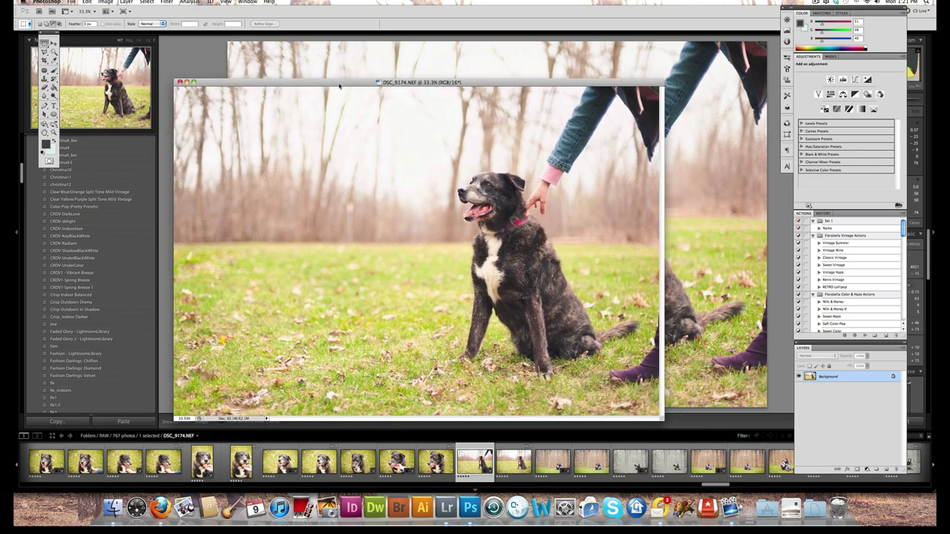
key(f)
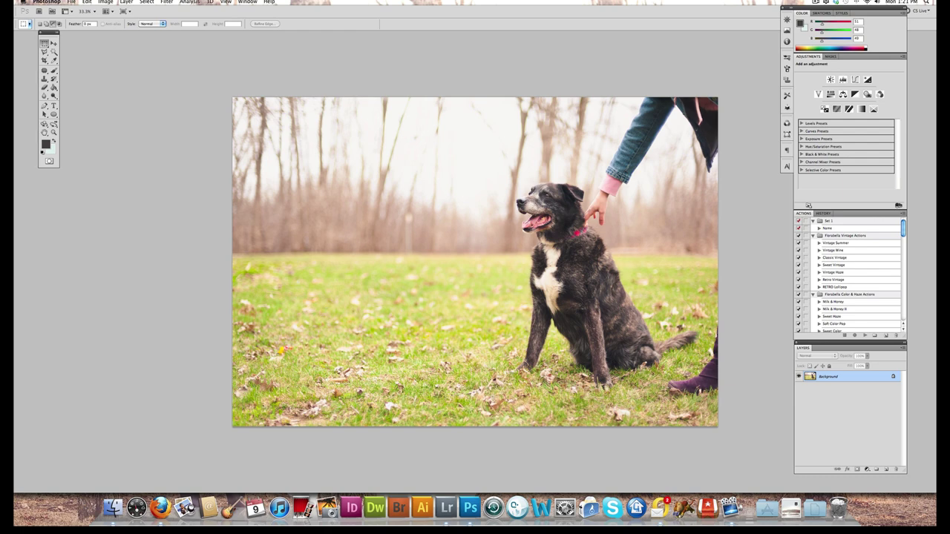
key(m)
scroll(394, 371, up, 2)
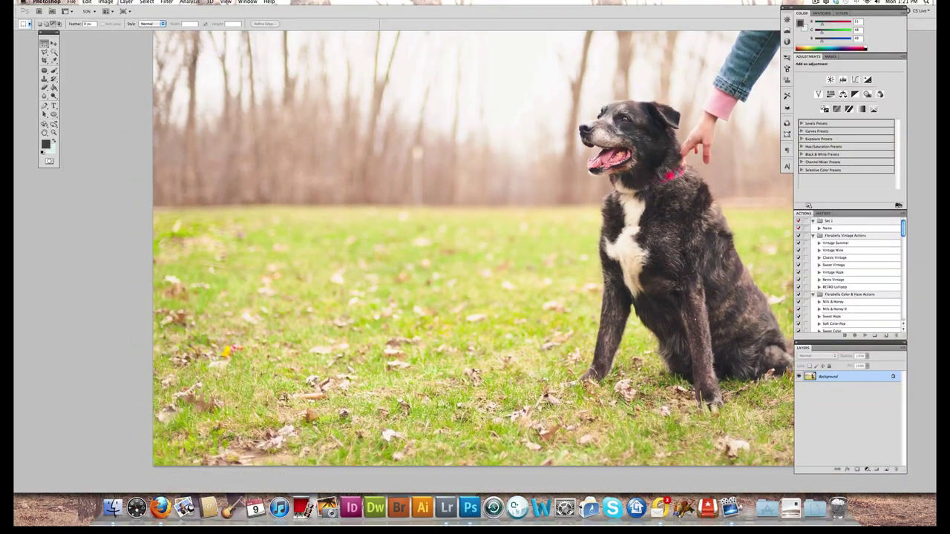
- Remove the small yellow leaf from the grass with the Clone Stamp tool, using an adjusted soft brush
key(s)
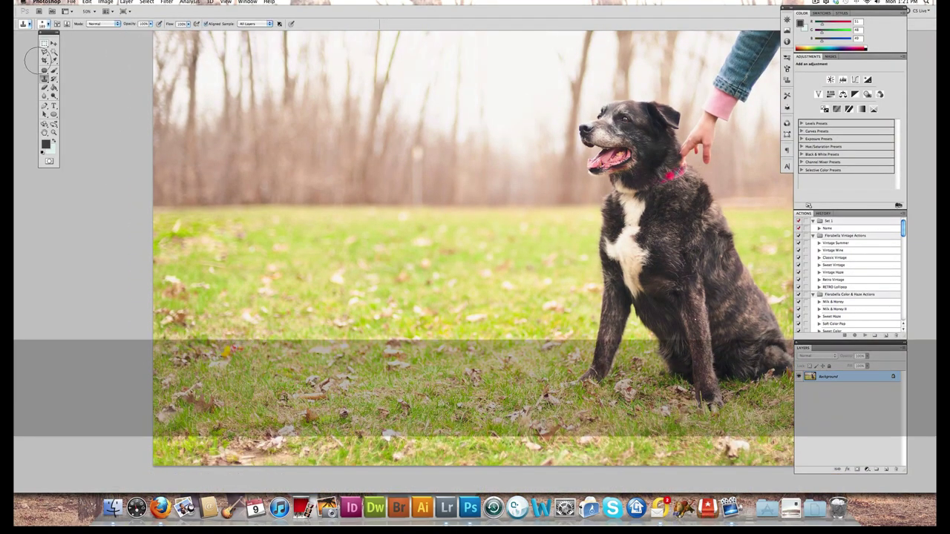
click(45, 79)
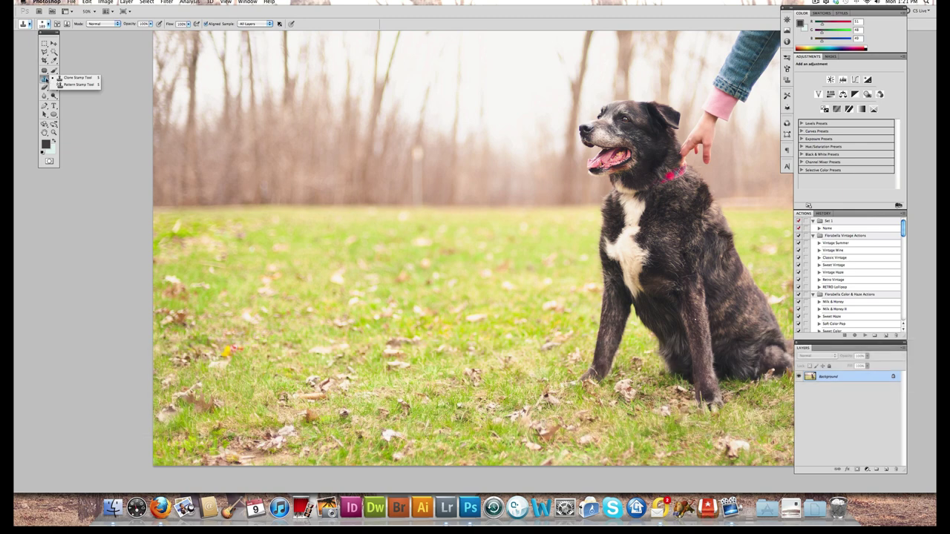
key(Escape)
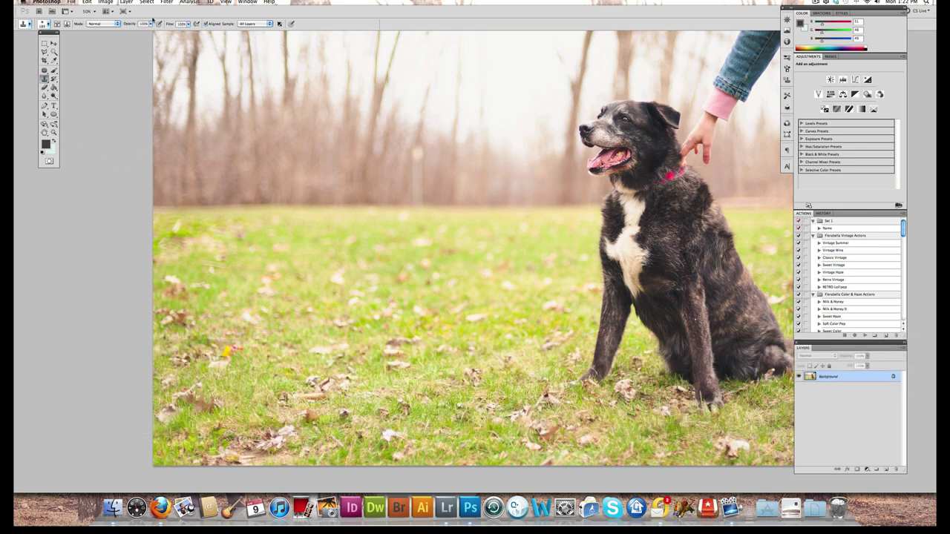
right_click(265, 370)
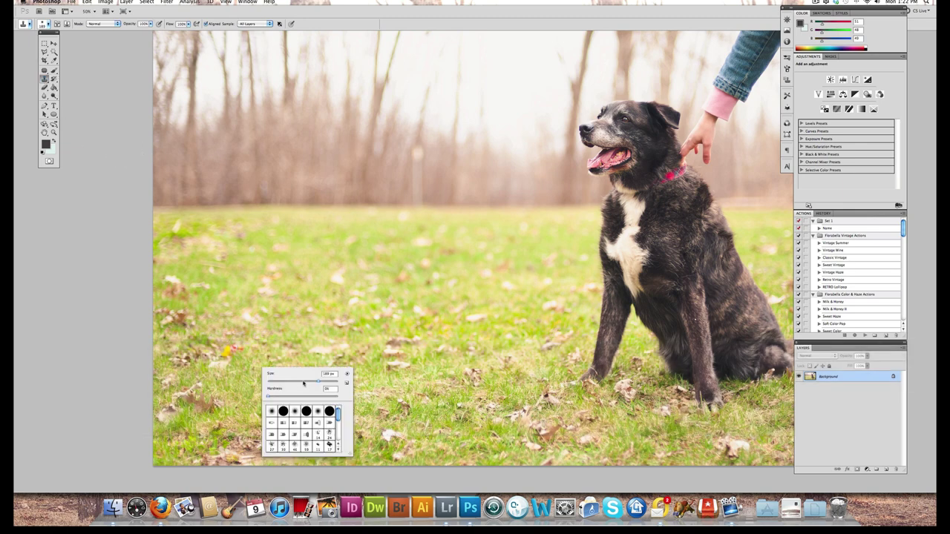
drag(300, 383, 307, 383)
key(Escape)
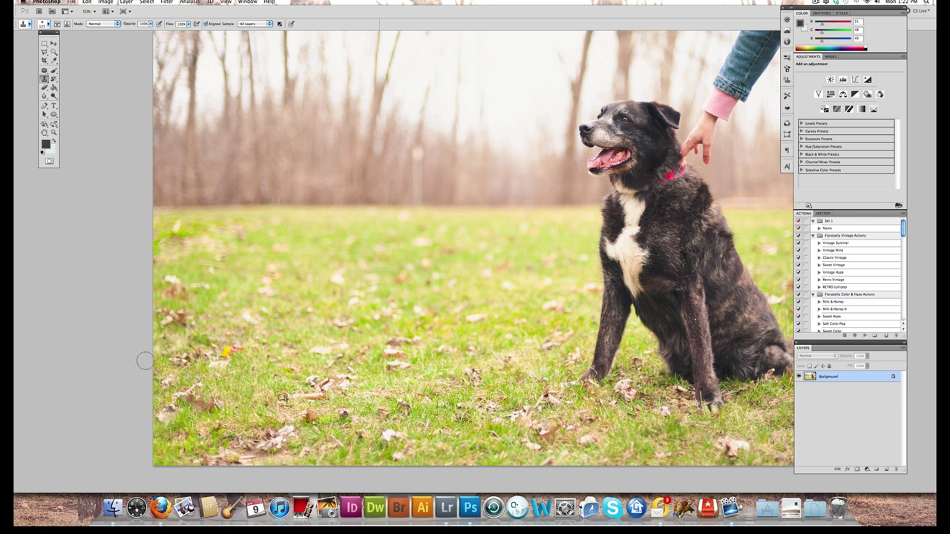
click(225, 356)
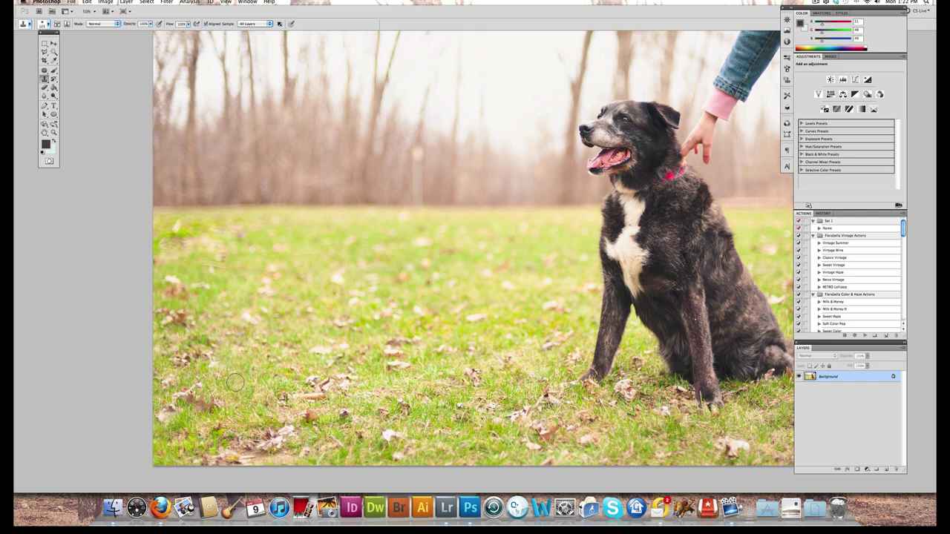
click(508, 287)
- Copy a full-height rectangular area from the dog-free side of the photo onto a new layer and check that layer alone
key(super+equal)
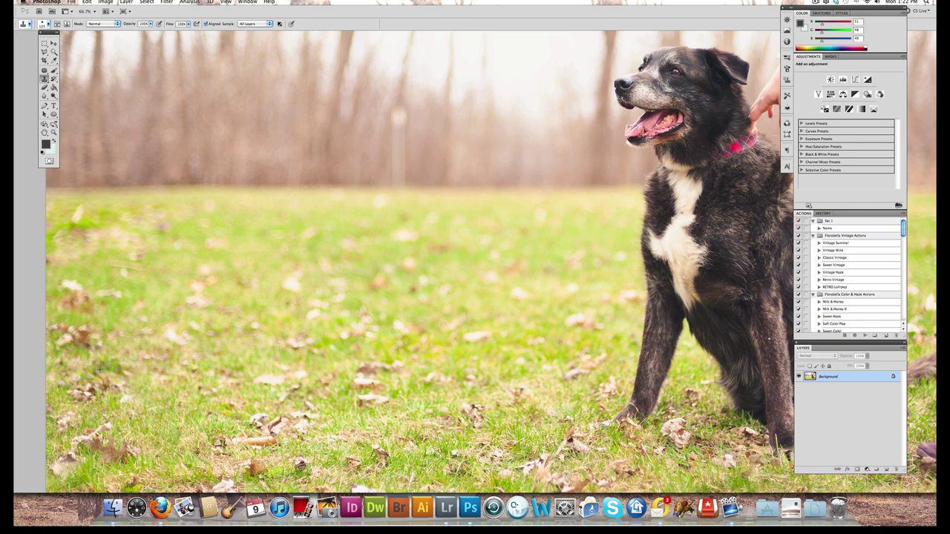
scroll(275, 382, left, 2)
scroll(274, 382, down, 2)
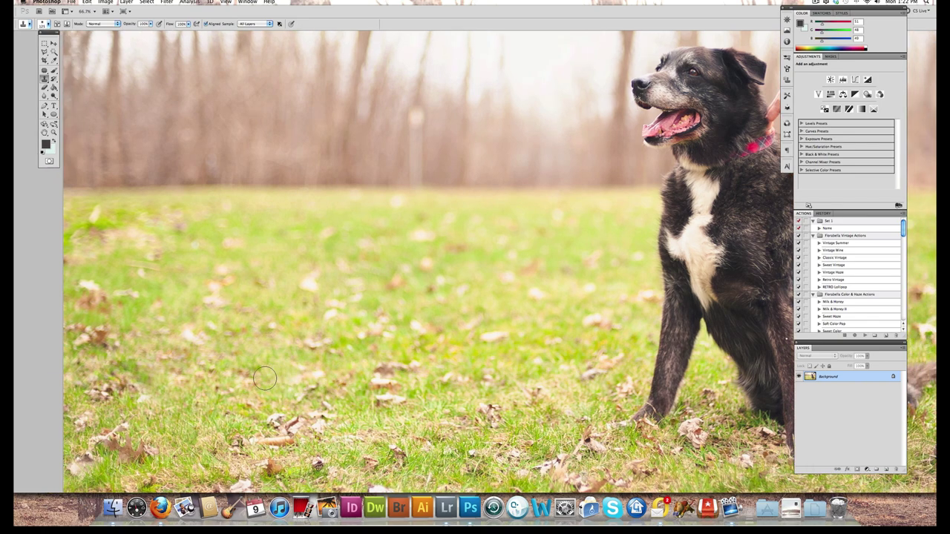
key(super+minus)
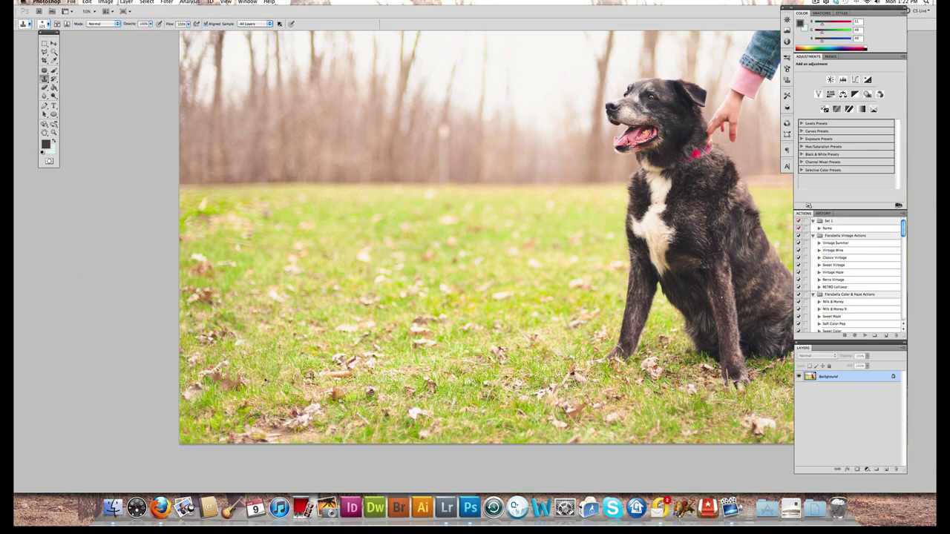
key(super+minus)
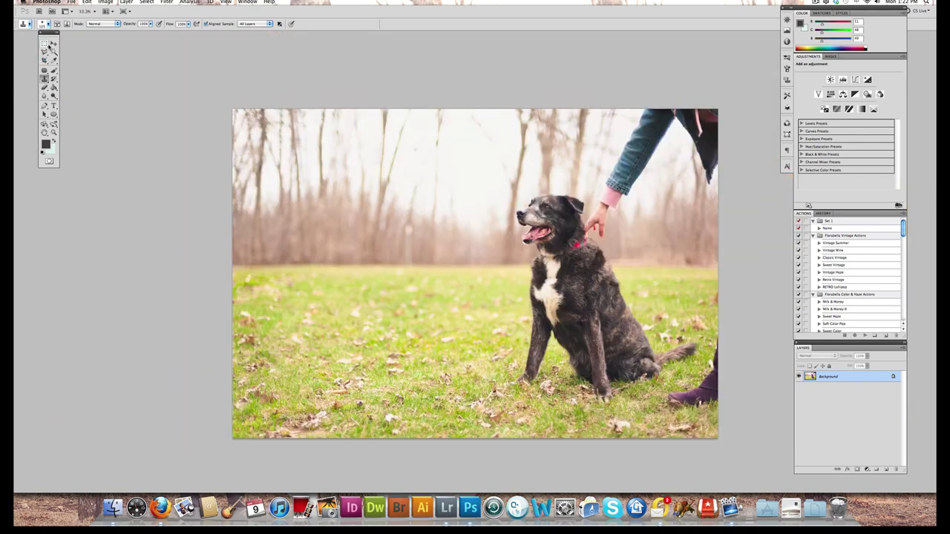
click(47, 44)
drag(225, 96, 404, 439)
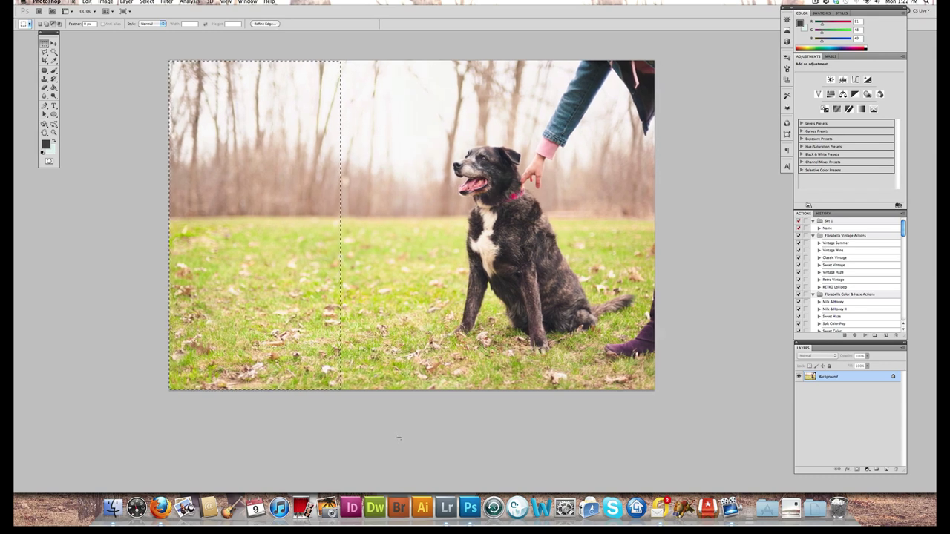
key(super+j)
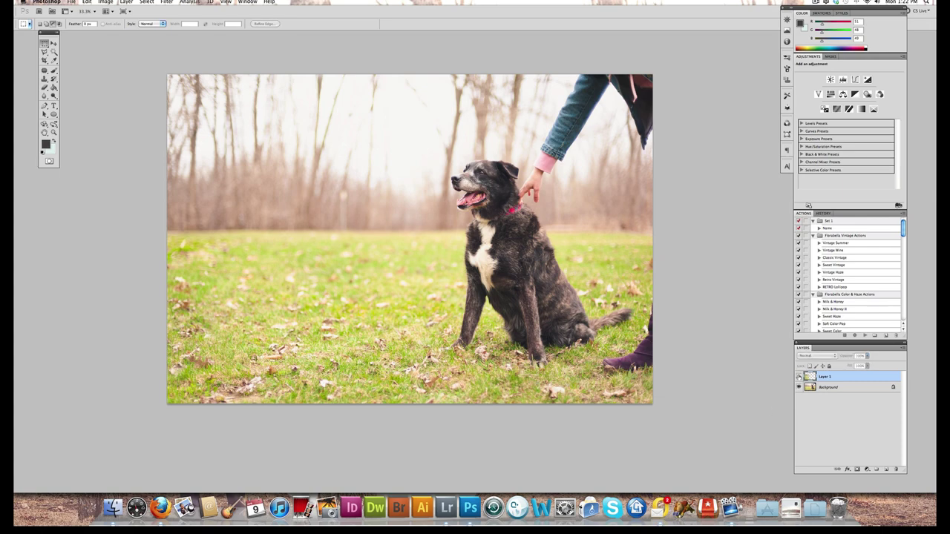
click(798, 387)
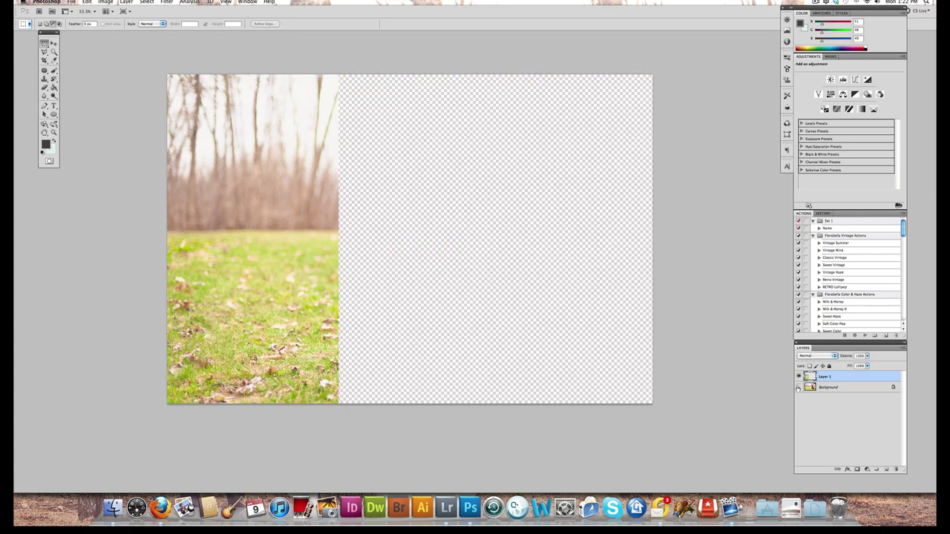
click(798, 388)
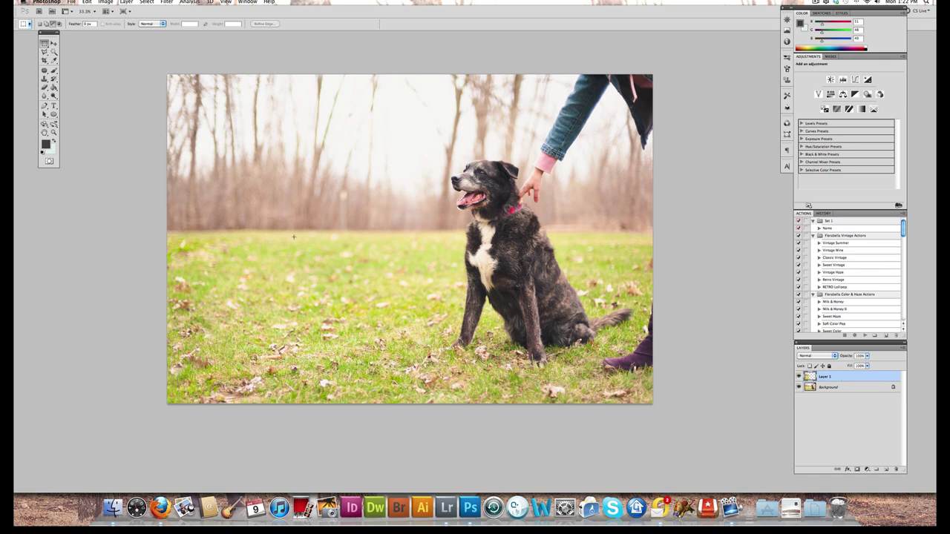
- Flip the copied strip horizontally and move it to the opposite edge of the photo so it covers the person
click(111, 3)
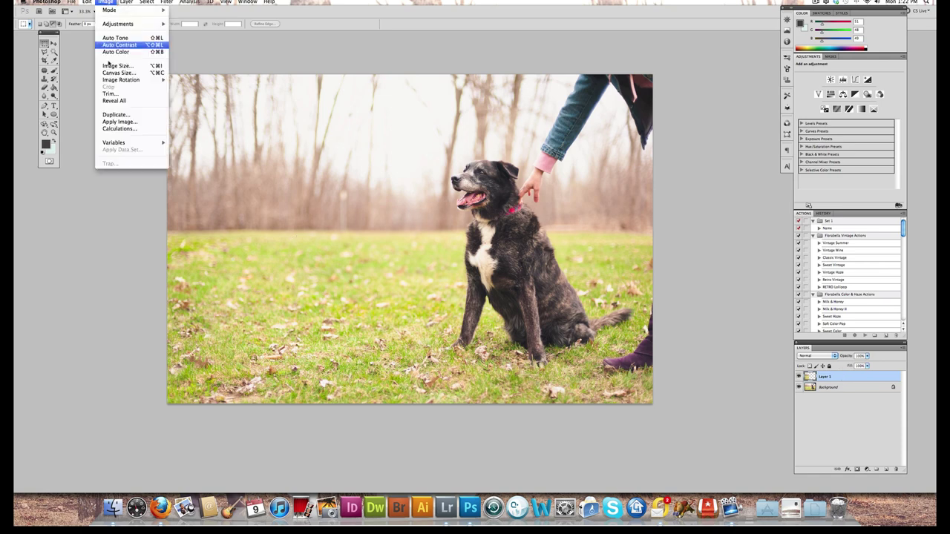
mouse_move(113, 80)
mouse_move(87, 2)
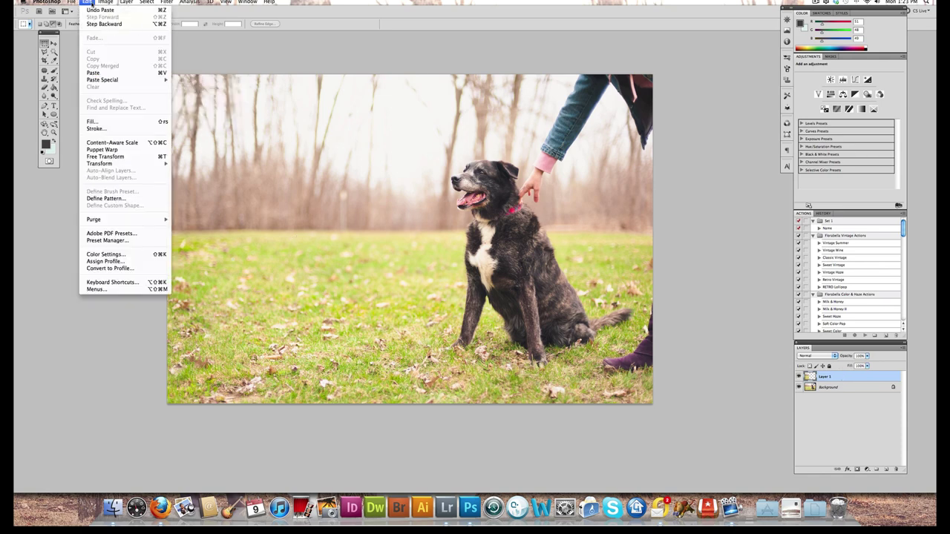
mouse_move(117, 165)
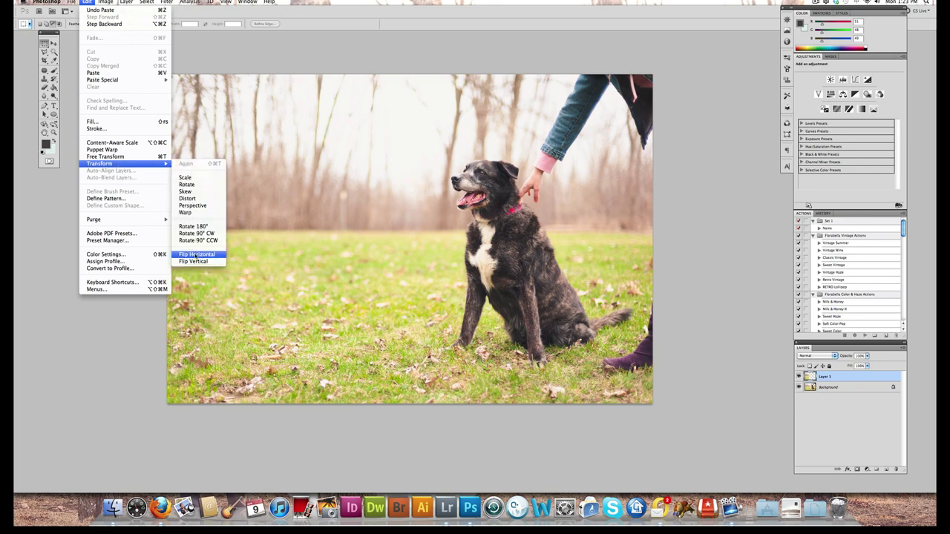
click(196, 253)
key(v)
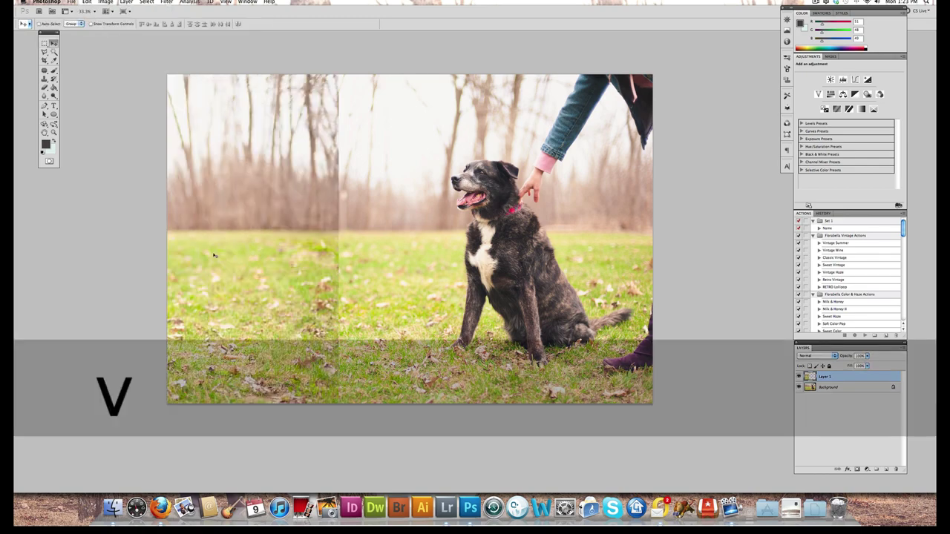
drag(221, 251, 533, 248)
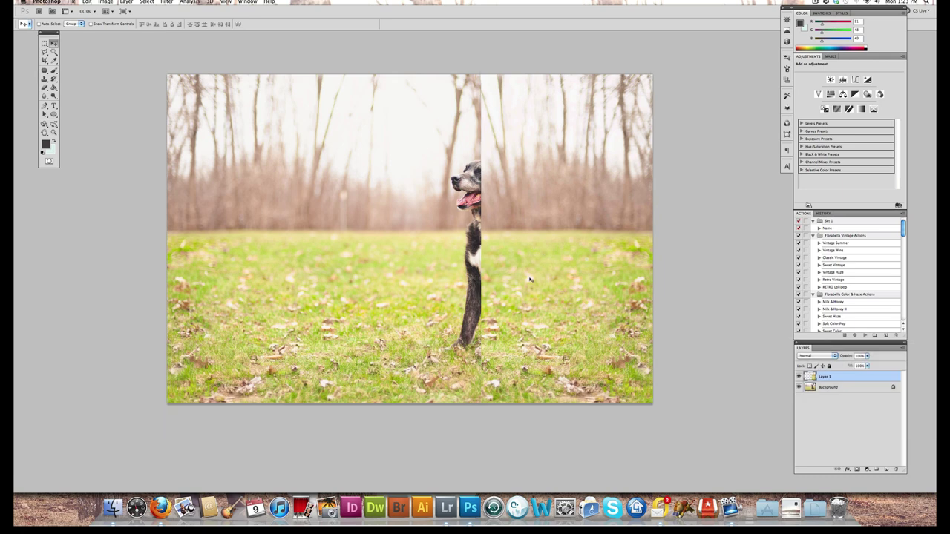
scroll(519, 273, right, 3)
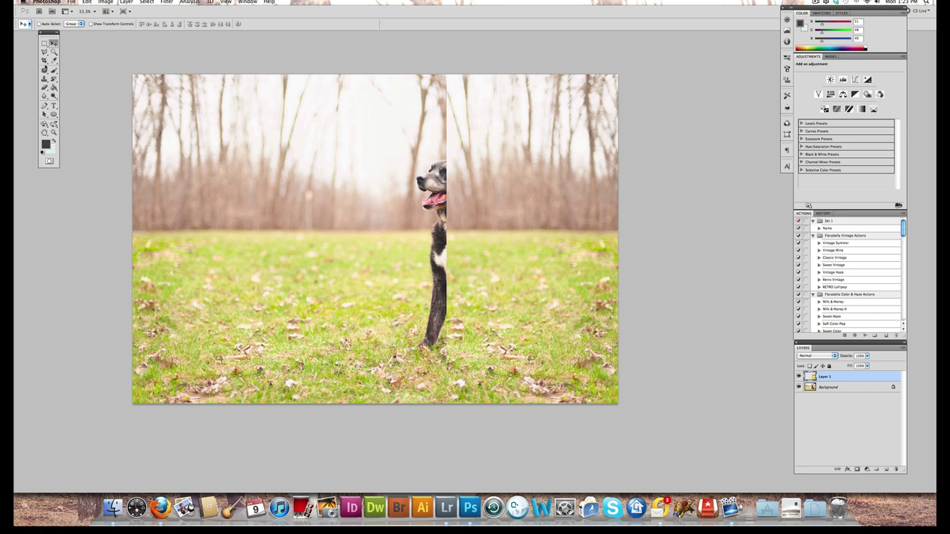
- Add a layer mask to the flipped strip and paint it black to reveal the whole dog and blend the seam in the trees
click(857, 470)
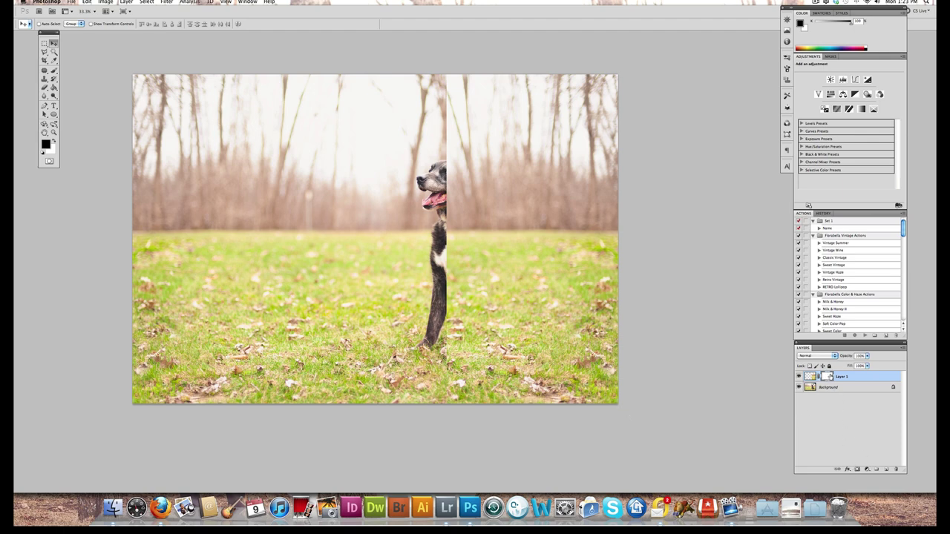
click(53, 71)
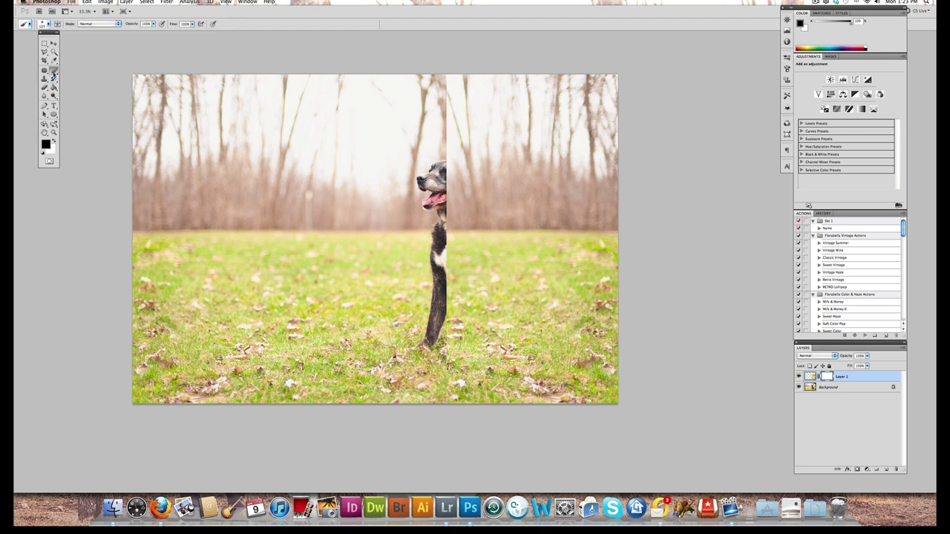
right_click(457, 243)
drag(492, 251, 495, 251)
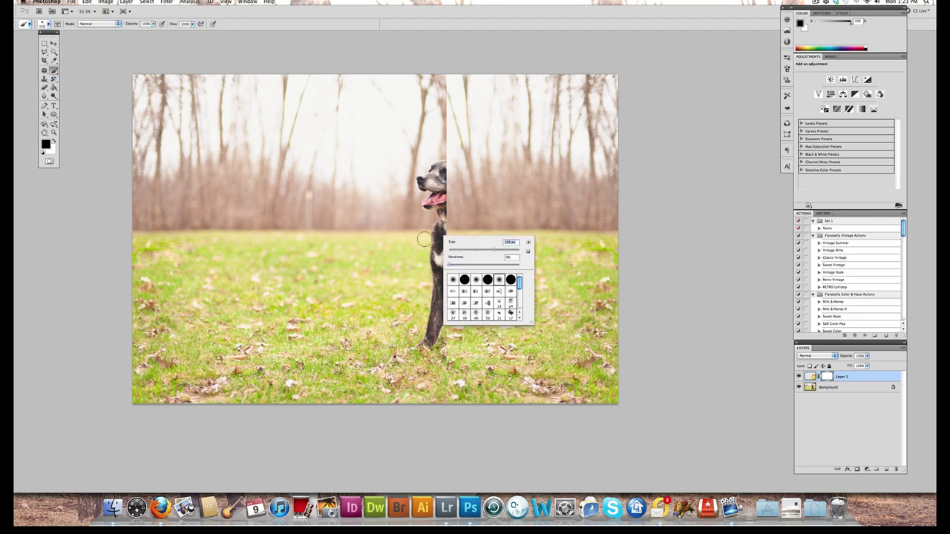
mouse_move(458, 194)
mouse_down()
mouse_move(447, 159)
mouse_move(464, 161)
mouse_move(482, 209)
mouse_move(456, 211)
mouse_move(432, 229)
mouse_move(462, 243)
mouse_move(492, 230)
mouse_move(488, 243)
mouse_move(501, 215)
mouse_move(505, 251)
mouse_move(506, 222)
mouse_move(515, 239)
mouse_move(509, 228)
mouse_move(510, 276)
mouse_move(519, 256)
mouse_move(536, 297)
mouse_move(513, 298)
mouse_move(482, 254)
mouse_move(463, 293)
mouse_move(451, 382)
mouse_up()
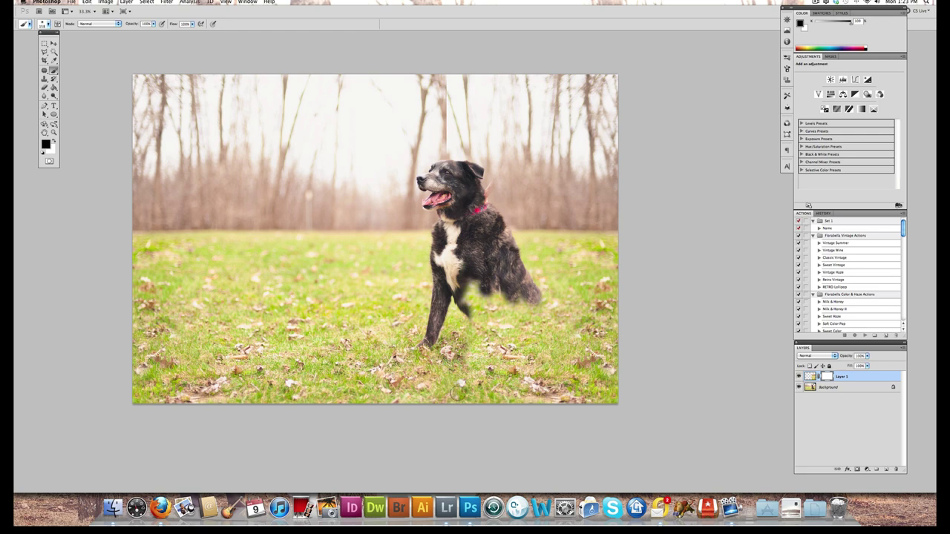
mouse_move(472, 345)
mouse_down()
mouse_move(486, 357)
mouse_move(478, 293)
mouse_move(468, 320)
mouse_move(512, 317)
mouse_move(494, 293)
mouse_move(501, 362)
mouse_move(510, 354)
mouse_move(508, 365)
mouse_move(488, 367)
mouse_move(530, 311)
mouse_move(514, 308)
mouse_move(538, 315)
mouse_move(548, 305)
mouse_move(560, 342)
mouse_move(560, 322)
mouse_move(596, 313)
mouse_move(558, 323)
mouse_move(528, 354)
mouse_move(534, 328)
mouse_move(524, 335)
mouse_up()
drag(515, 367, 504, 364)
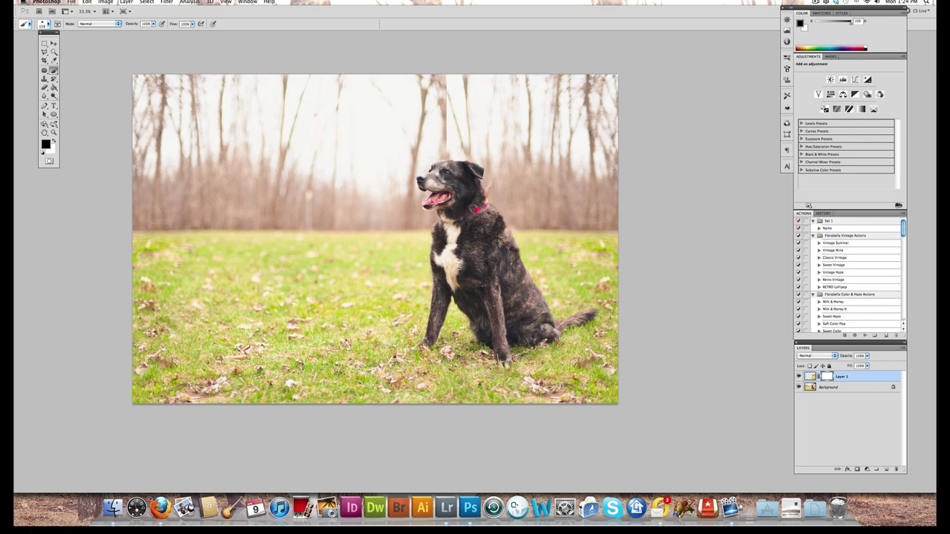
mouse_move(420, 194)
mouse_down()
mouse_move(448, 135)
mouse_move(443, 86)
mouse_move(455, 118)
mouse_up()
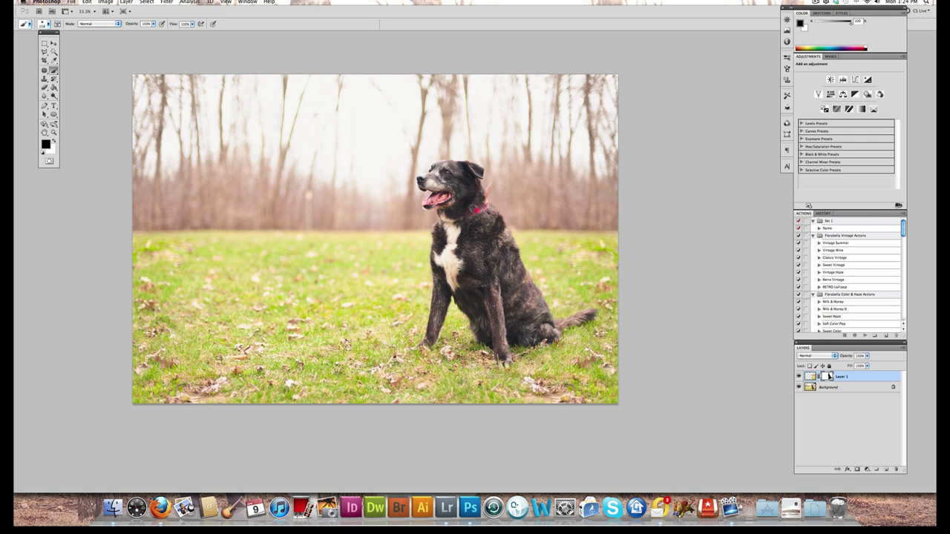
- Toggle the masked layer's visibility several times to compare the photo with and without the person
click(798, 376)
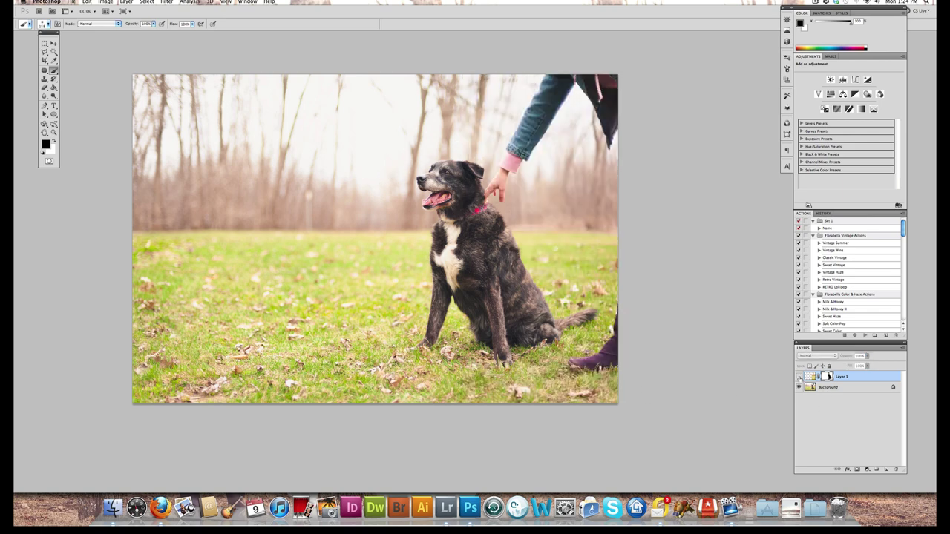
click(798, 377)
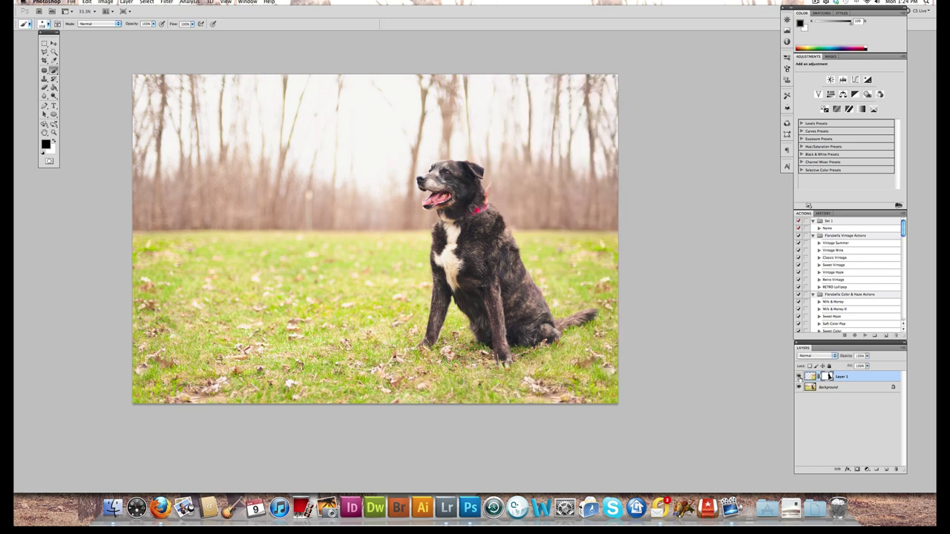
click(799, 377)
click(799, 377)
click(799, 378)
click(799, 377)
- Switch the foreground colour to white and reduce the brush size for detail painting on Layer 1's mask
scroll(470, 215, up, 2)
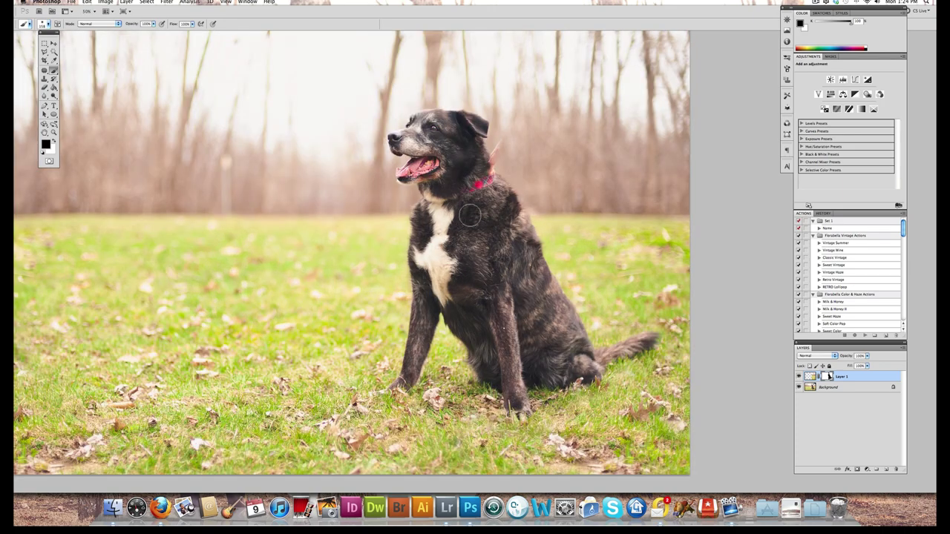
scroll(472, 217, down, 1)
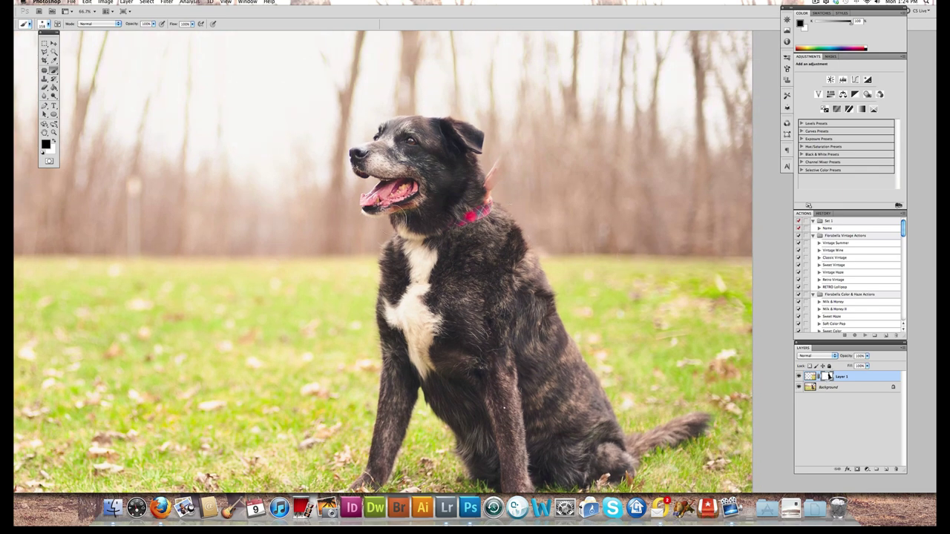
key(x)
right_click(546, 310)
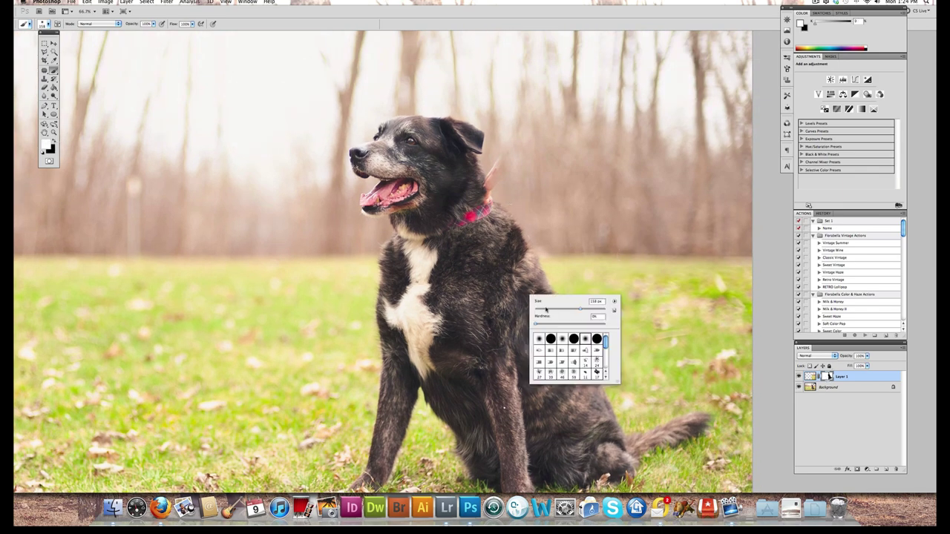
key(Return)
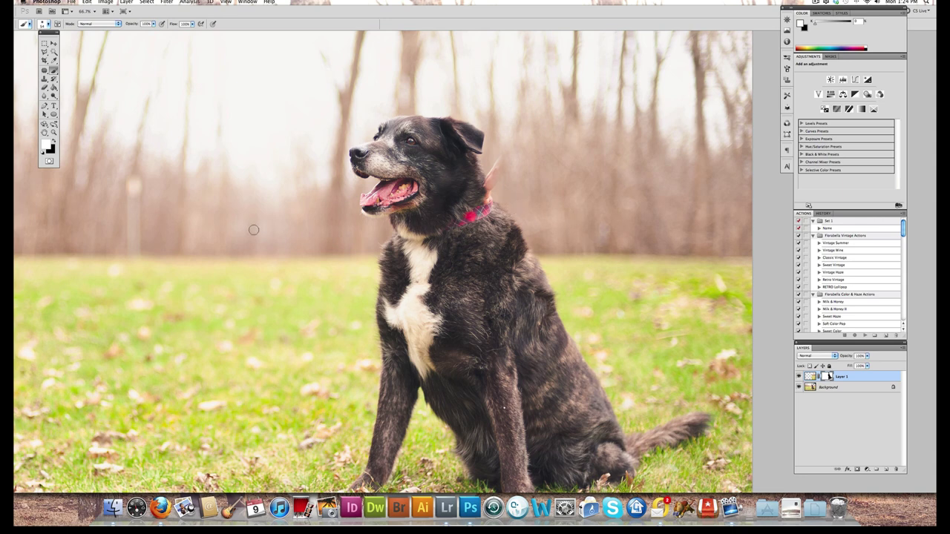
- Save a full-document history snapshot of the current retouch with Layer 1 selected
click(54, 133)
drag(407, 111, 438, 150)
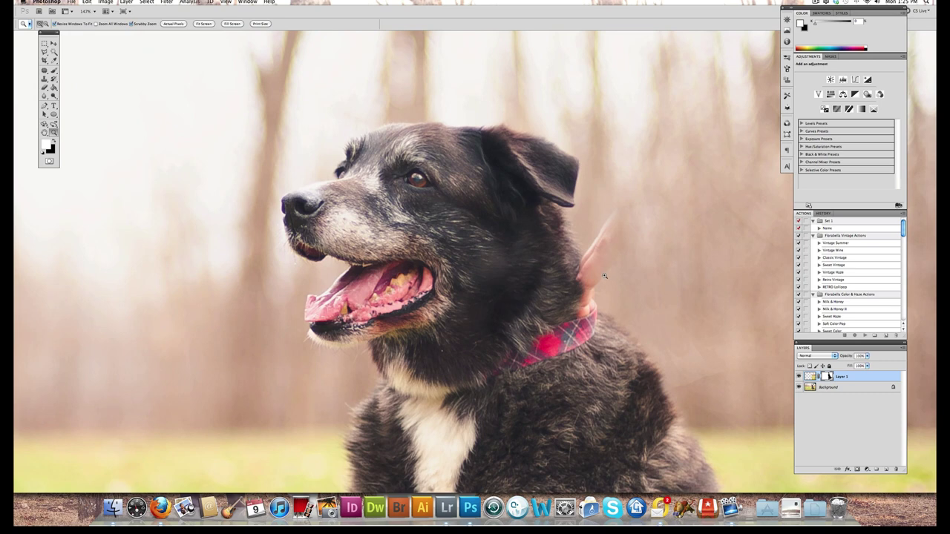
scroll(579, 282, right, 5)
scroll(564, 286, down, 2)
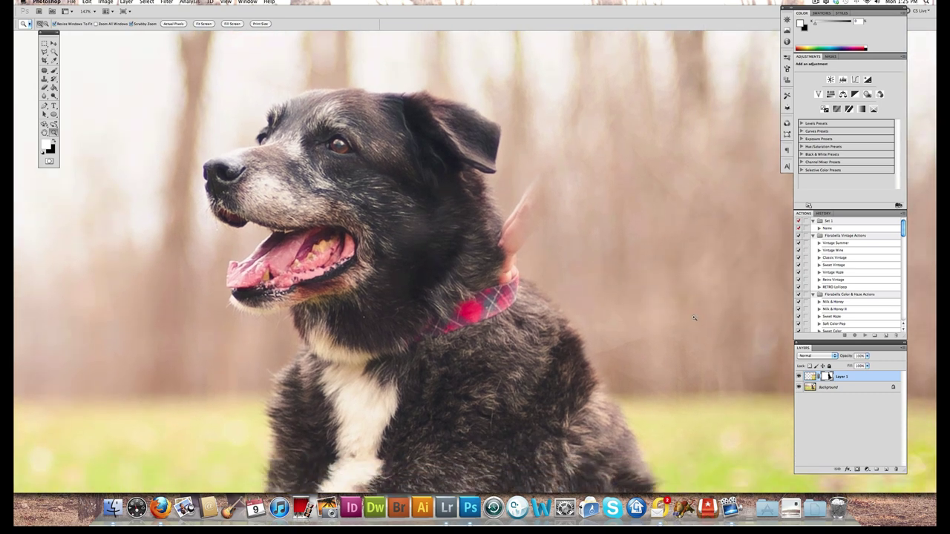
click(831, 387)
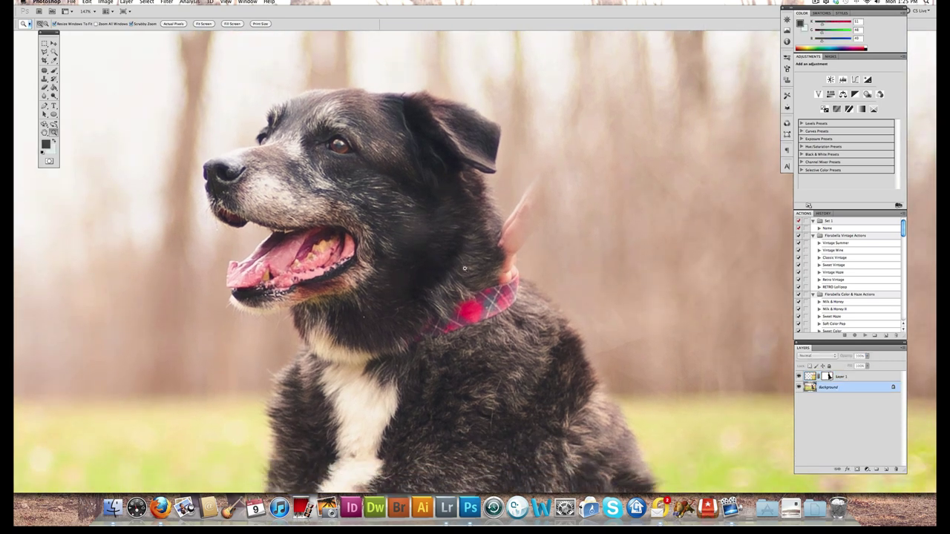
click(850, 378)
click(823, 214)
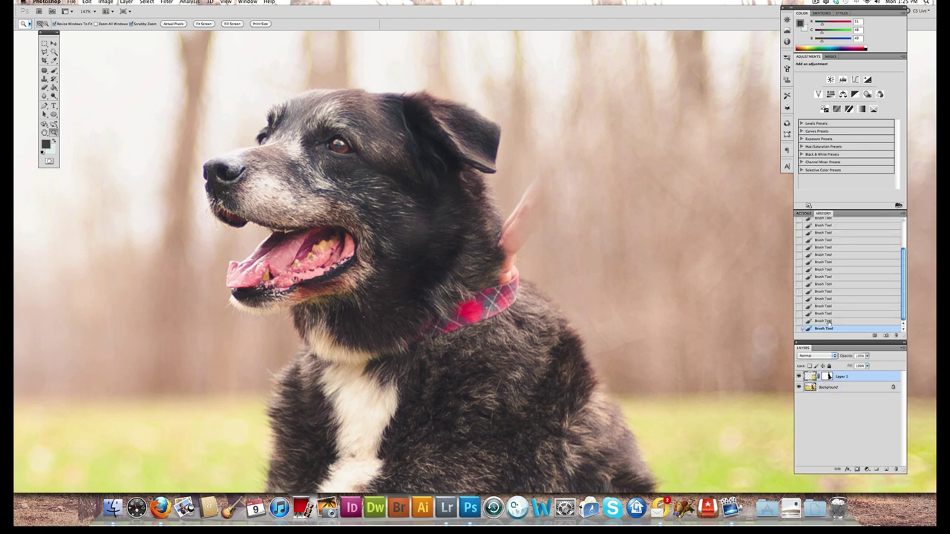
right_click(829, 328)
click(835, 334)
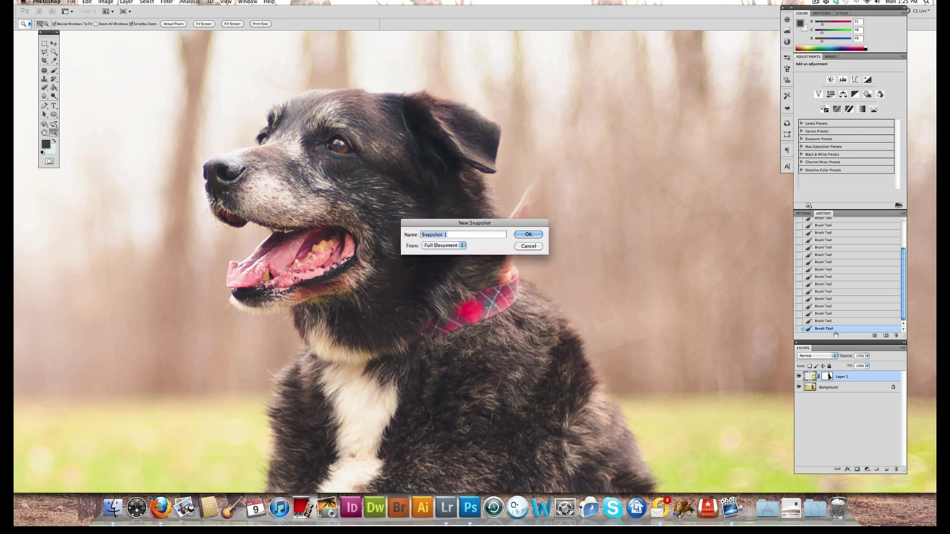
key(Return)
- Compare the original photo state with the saved snapshot in the history, ending on the snapshot
scroll(828, 282, up, 5)
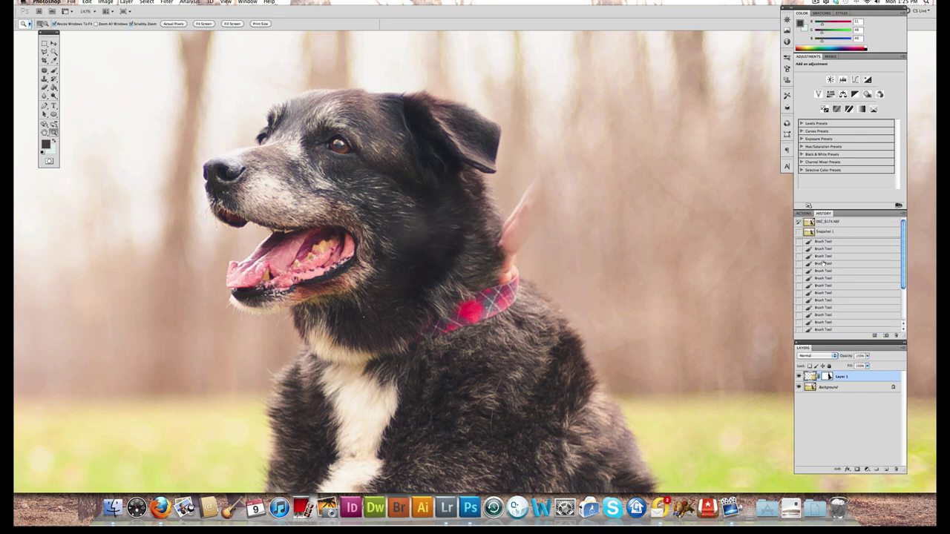
click(827, 222)
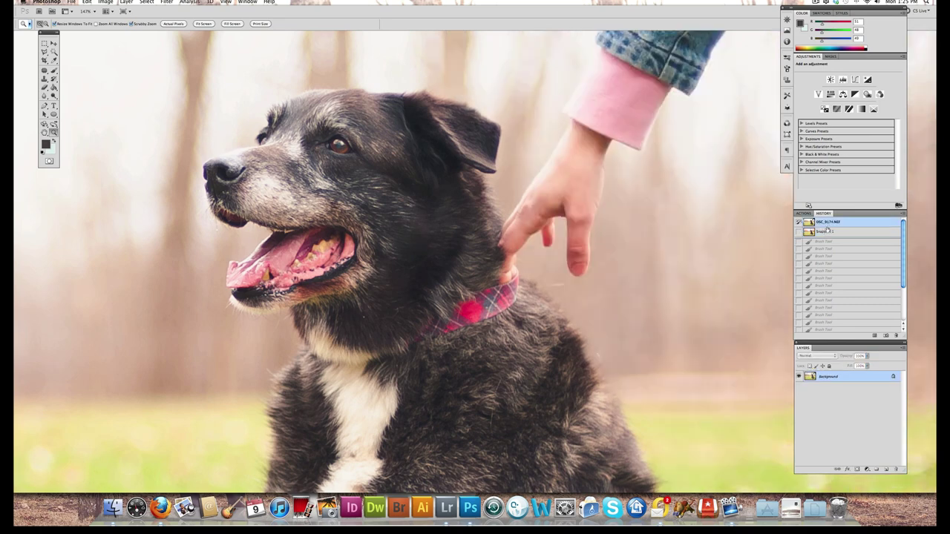
click(826, 232)
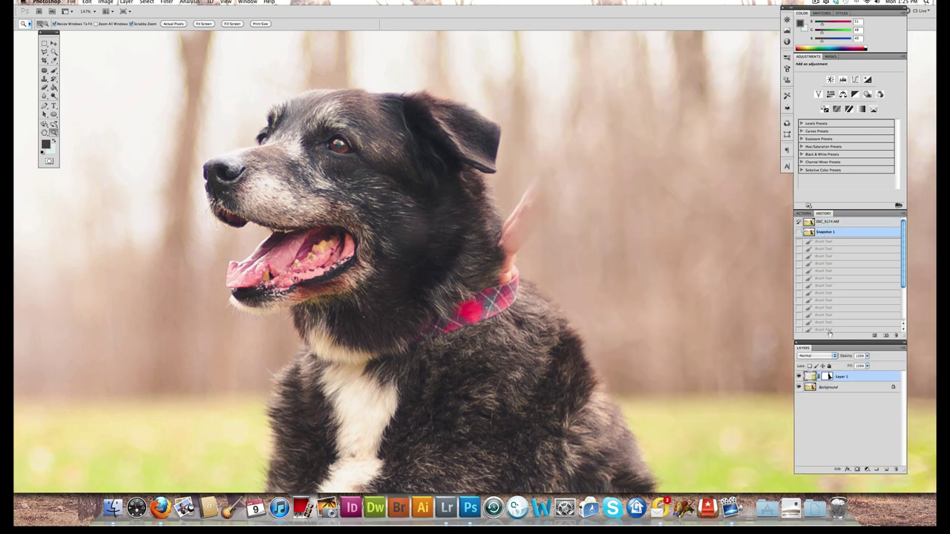
- Try merging Layer 1 with the Background layer, and undo the merge
shift+click(845, 388)
key(super+e)
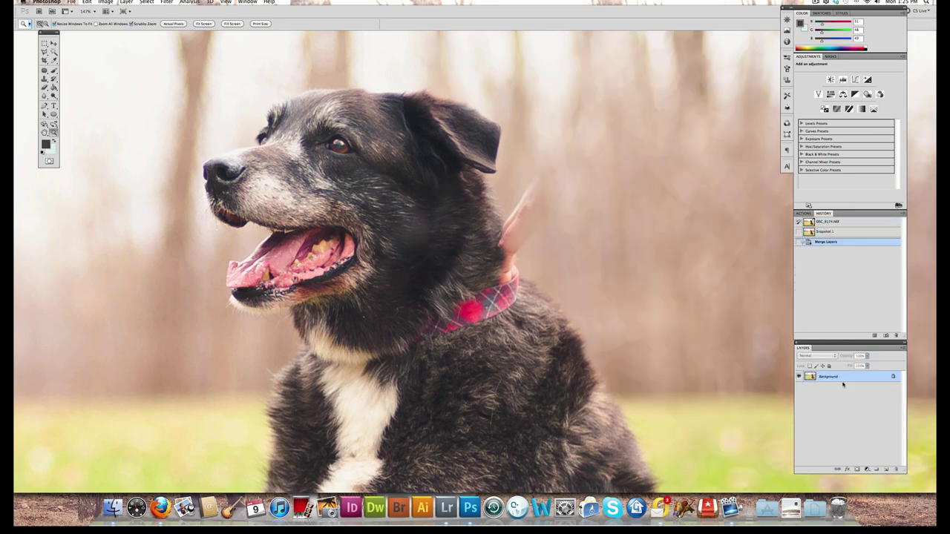
click(804, 213)
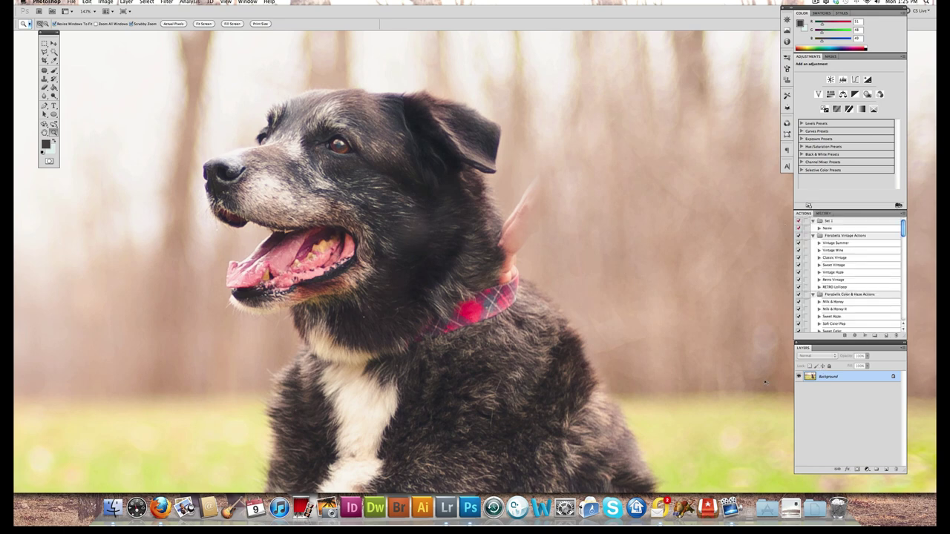
key(super+z)
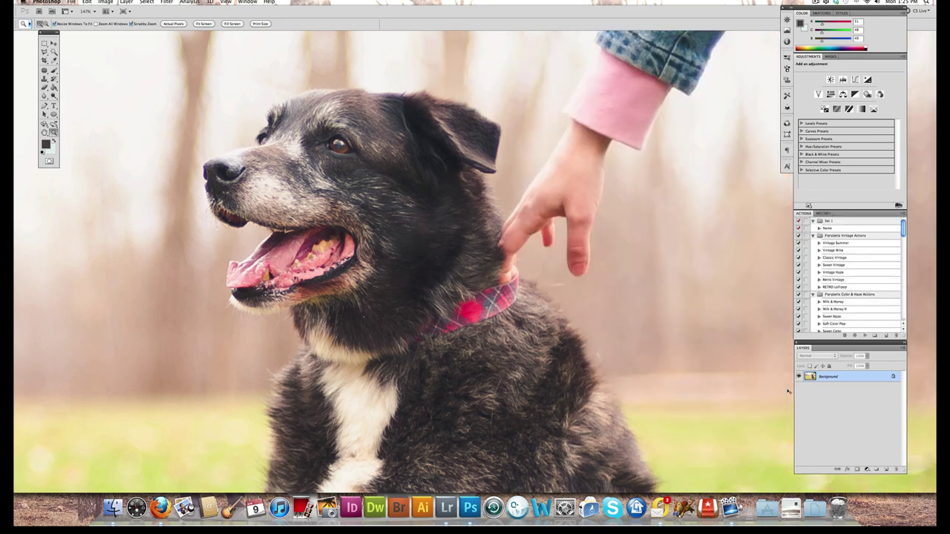
key(super+z)
- Toggle Layer 1's visibility to compare the area around the dog's collar with and without the hand
click(799, 377)
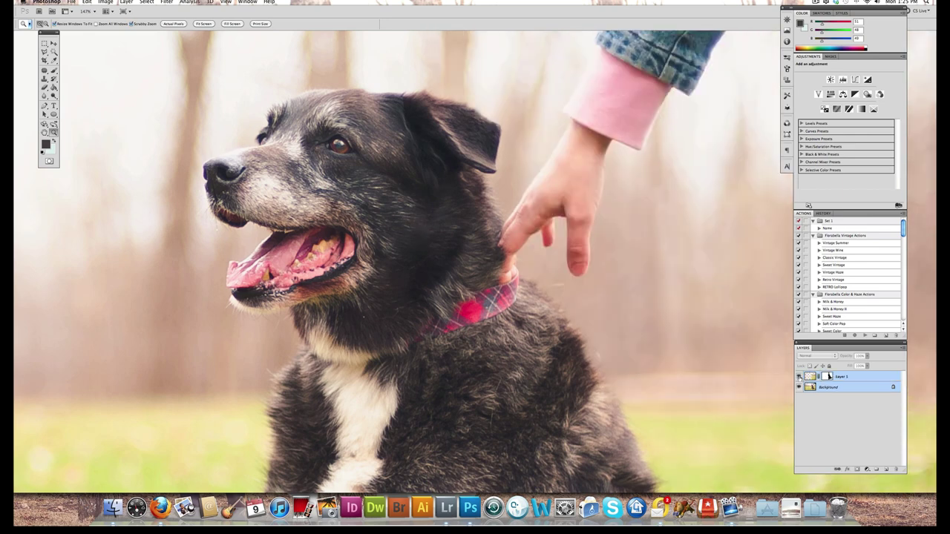
click(799, 377)
click(799, 377)
click(799, 377)
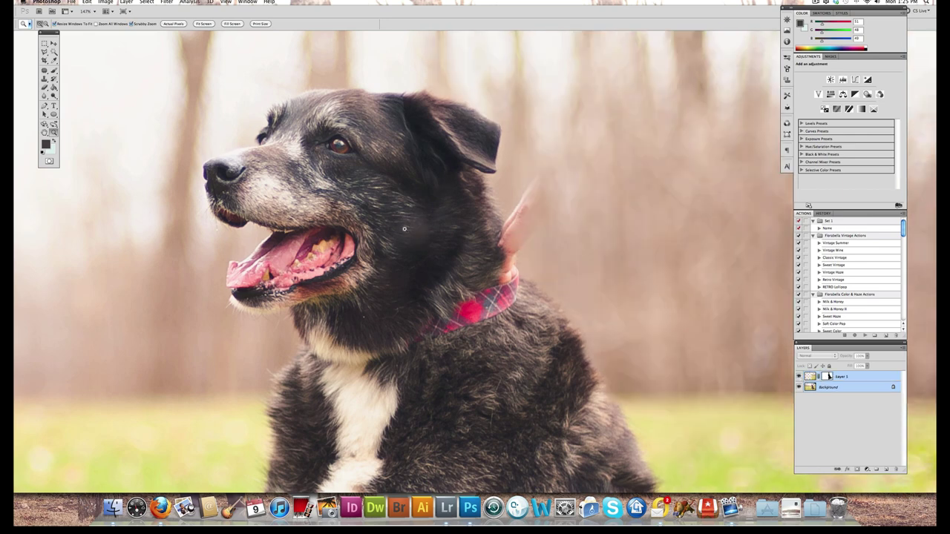
- Try a white brush stroke on Layer 1's mask over the dog's neck, undo it and switch the foreground colour to black
click(826, 377)
key(b)
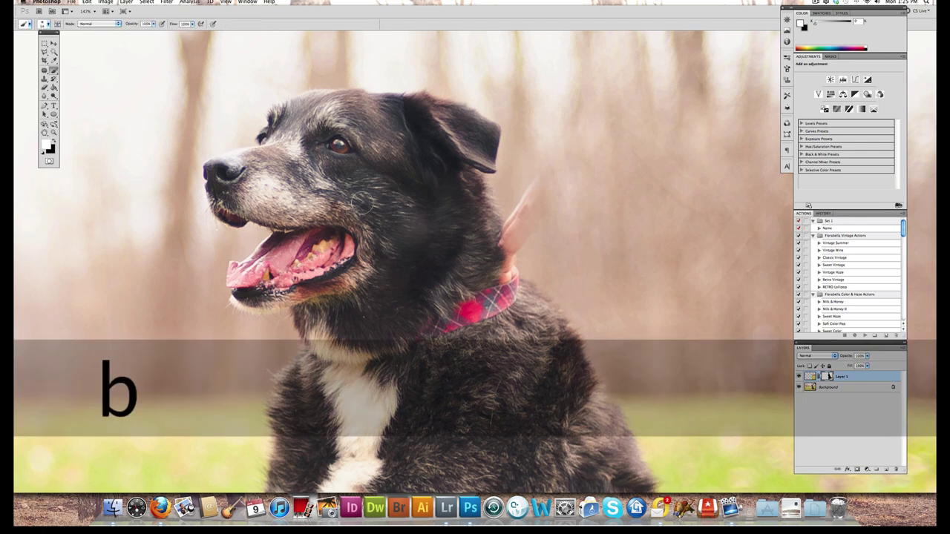
mouse_move(421, 249)
mouse_down()
mouse_move(419, 212)
mouse_move(413, 252)
mouse_up()
key(super+z)
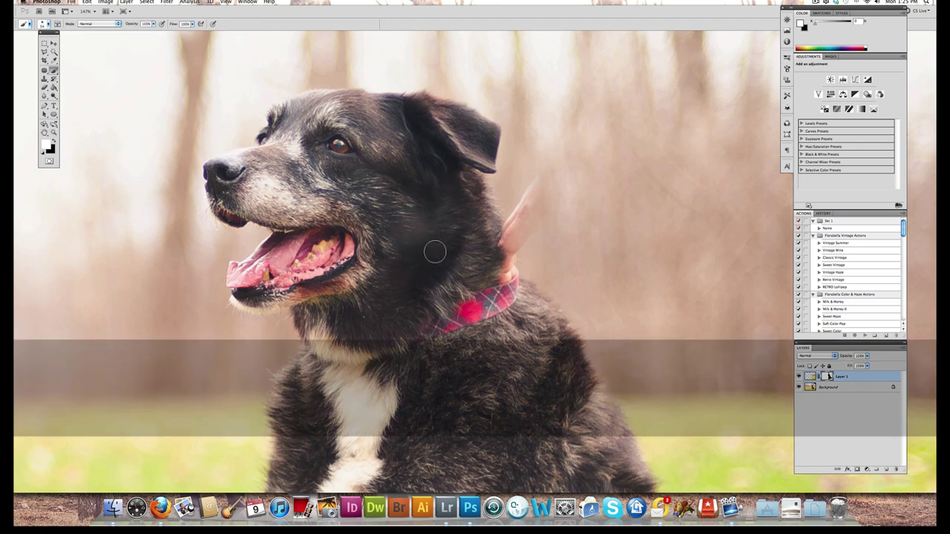
key(x)
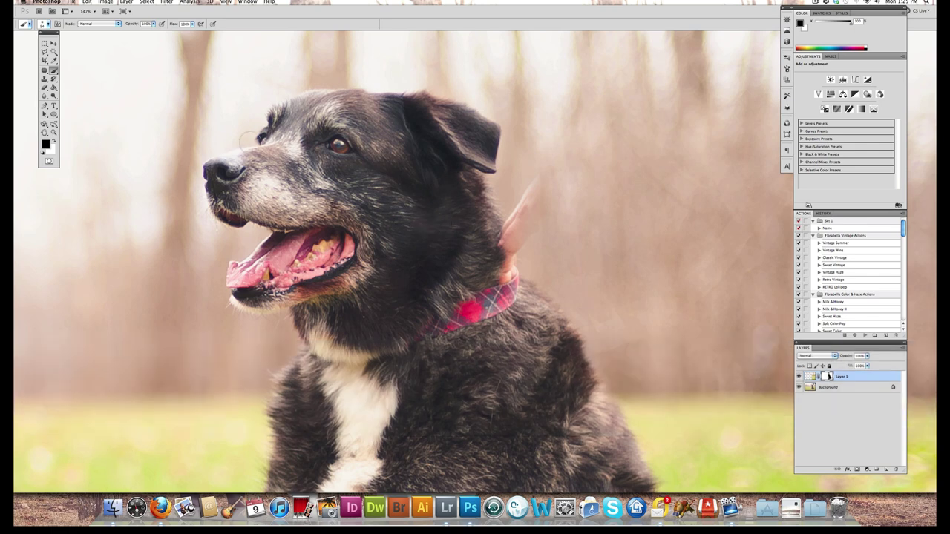
- Compare the photo with and without Layer 1 once more, and merge the layer down into the Background
click(800, 377)
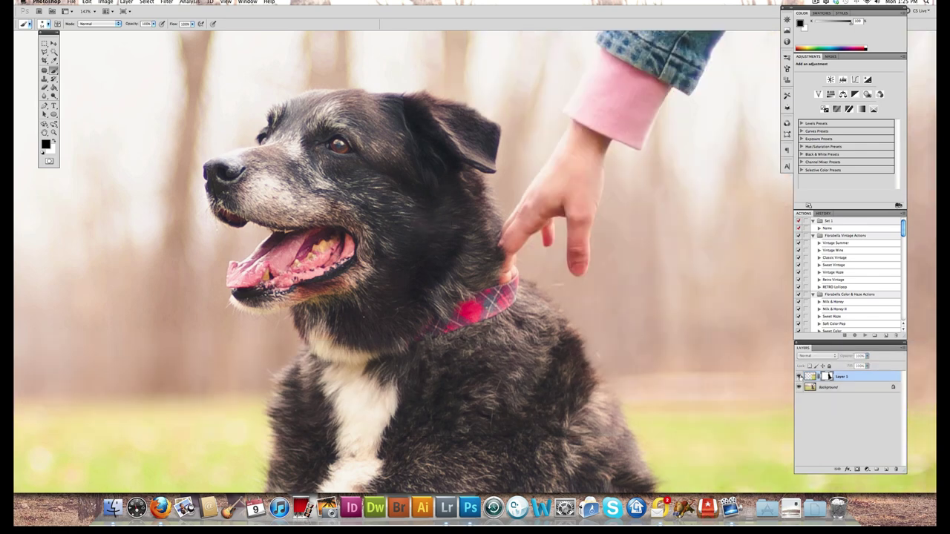
click(799, 378)
click(799, 377)
click(799, 377)
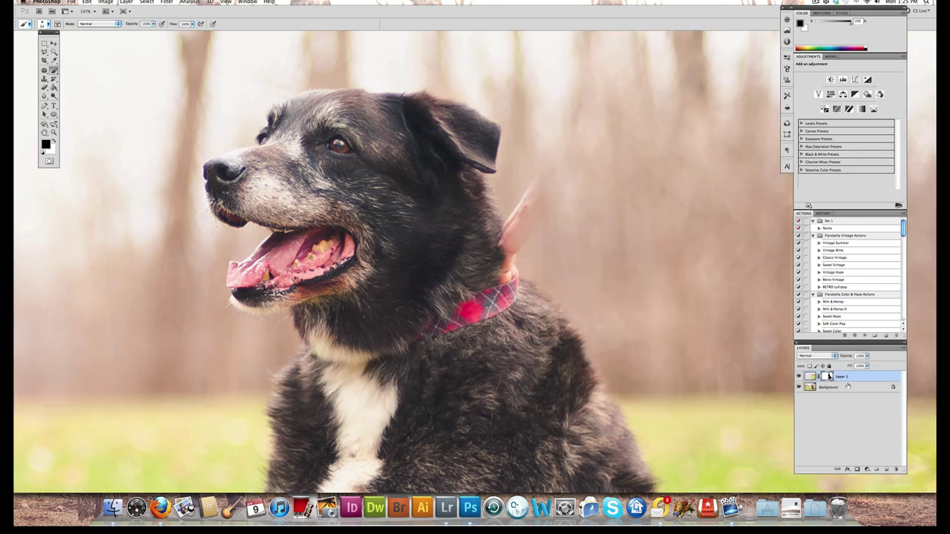
key(super+e)
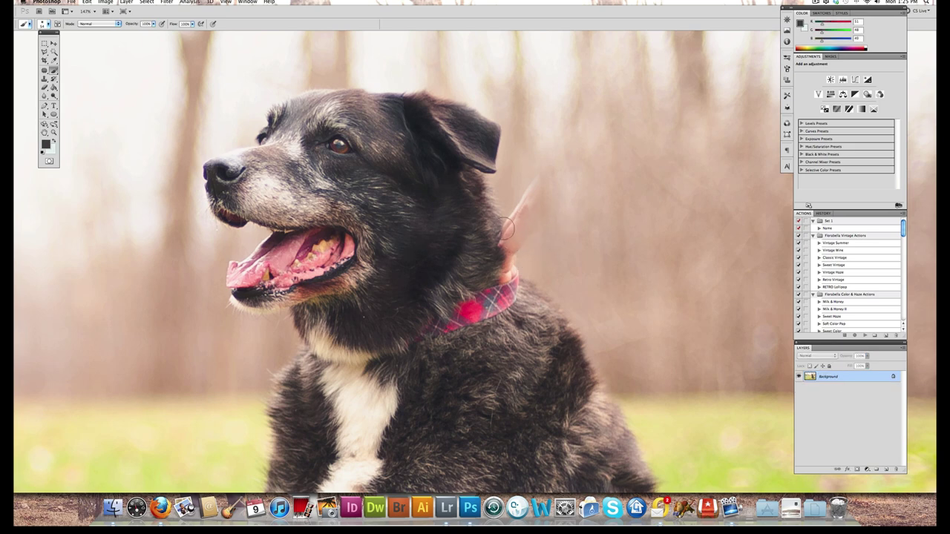
- Try the Clone Stamp tool around the dog's collar and the leftover fingers, and undo the cloned stroke
key(s)
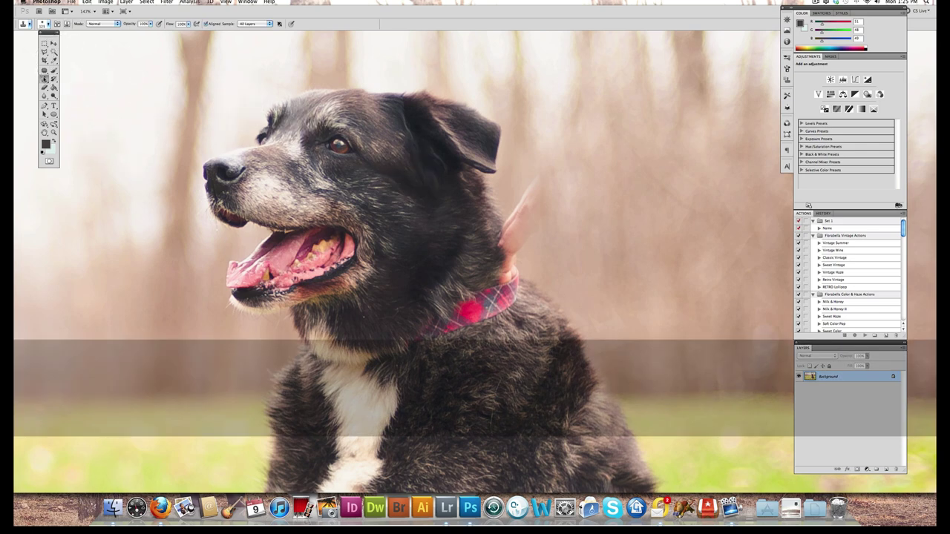
click(45, 78)
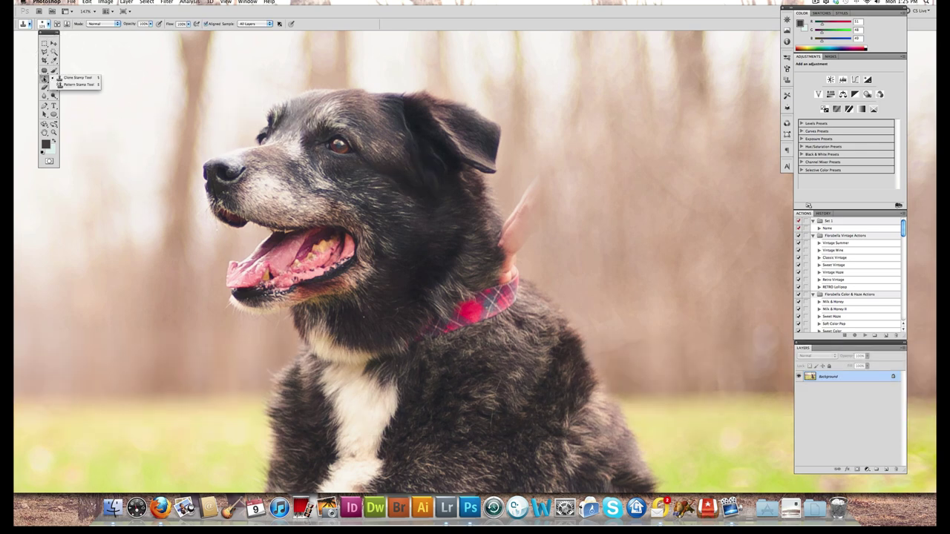
click(85, 77)
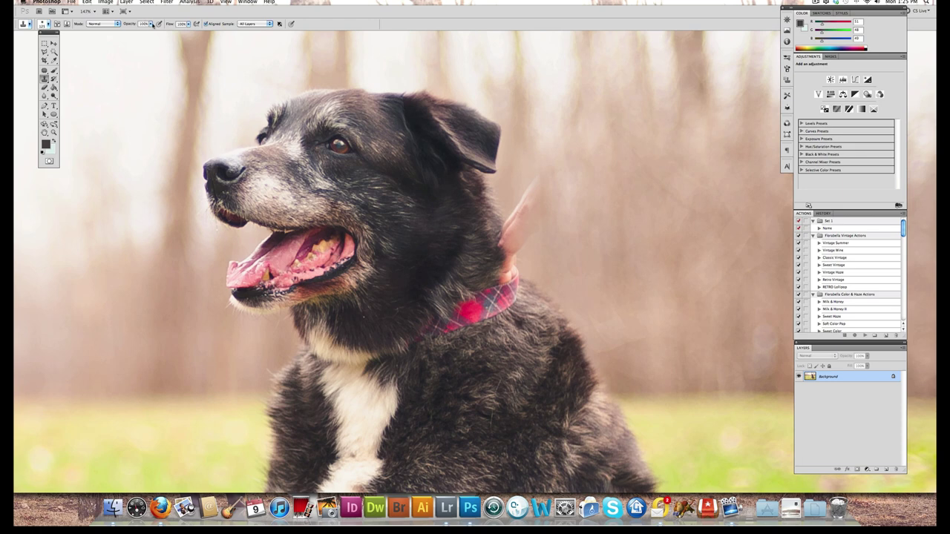
mouse_move(528, 208)
mouse_down()
mouse_move(530, 250)
mouse_move(509, 255)
mouse_move(515, 281)
mouse_move(511, 271)
mouse_up()
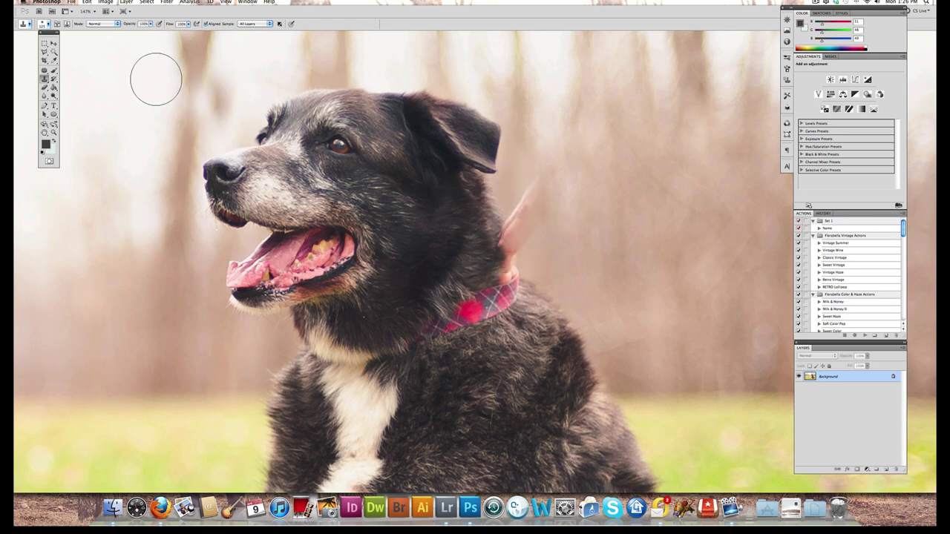
click(150, 24)
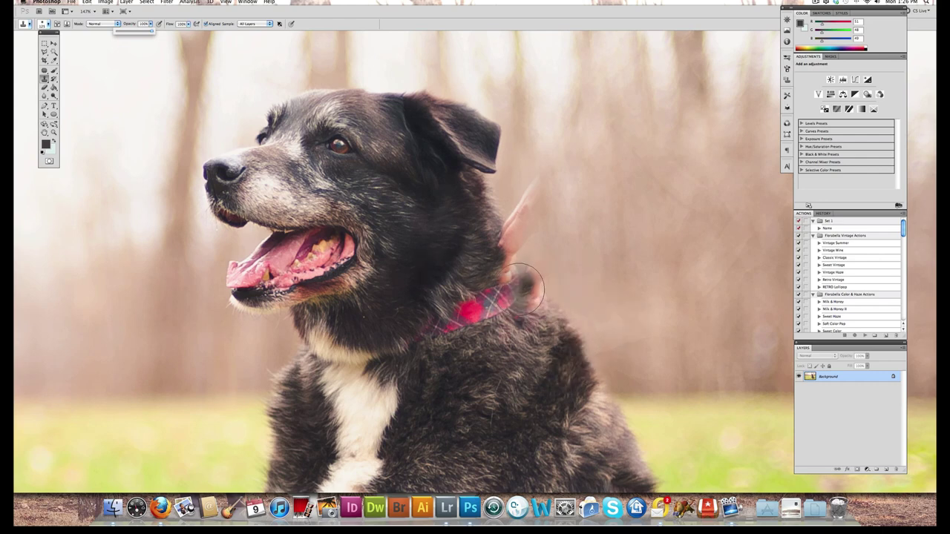
key(s)
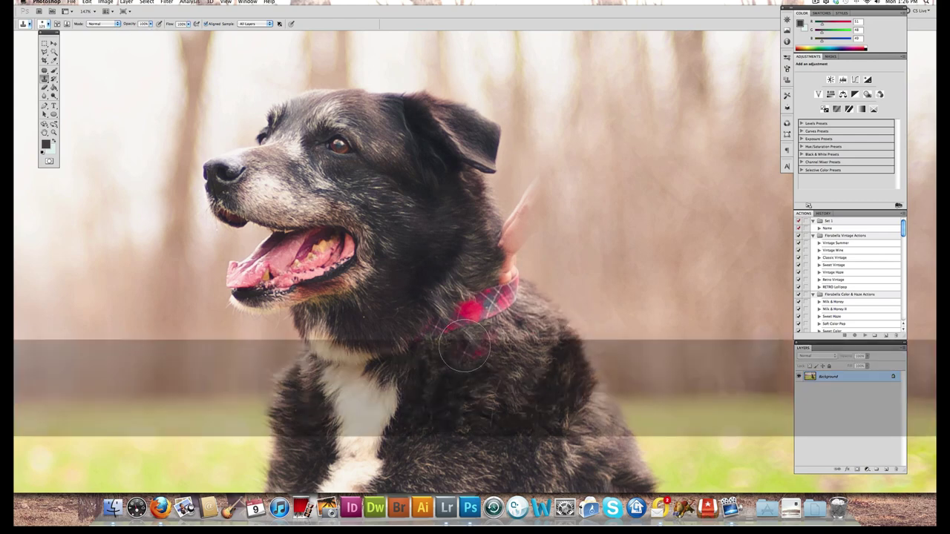
drag(464, 315, 512, 226)
key(super+z)
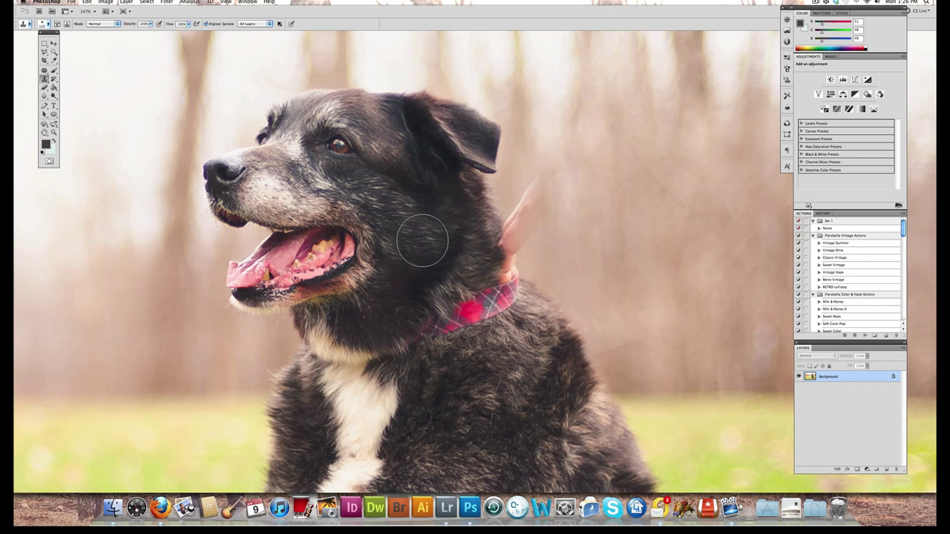
- Reactivate the Clone Stamp tool and reduce its brush size for cloning around the leftover fingers
key(v)
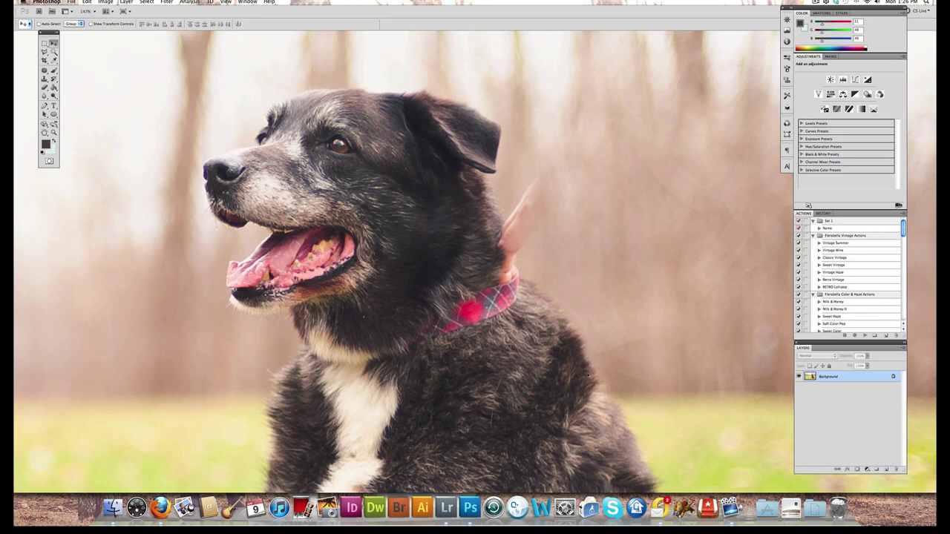
key(s)
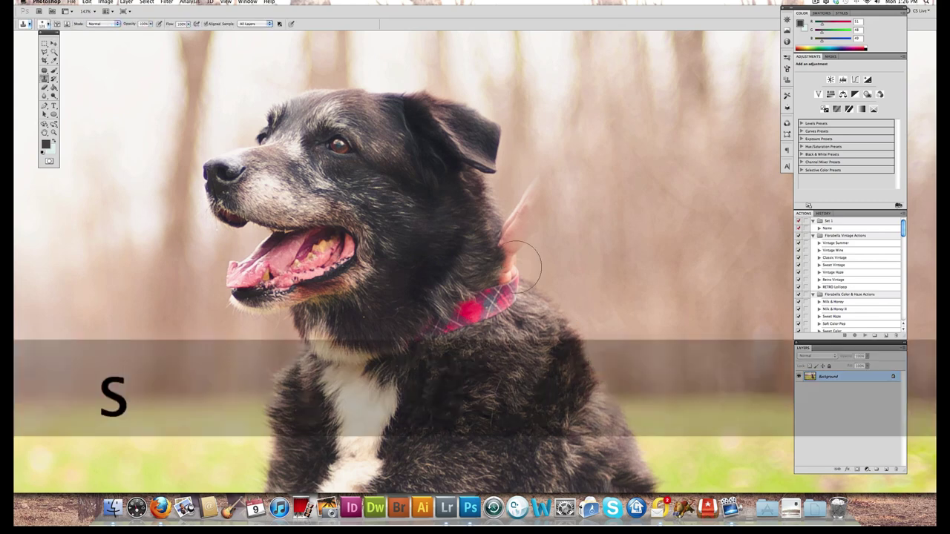
right_click(564, 303)
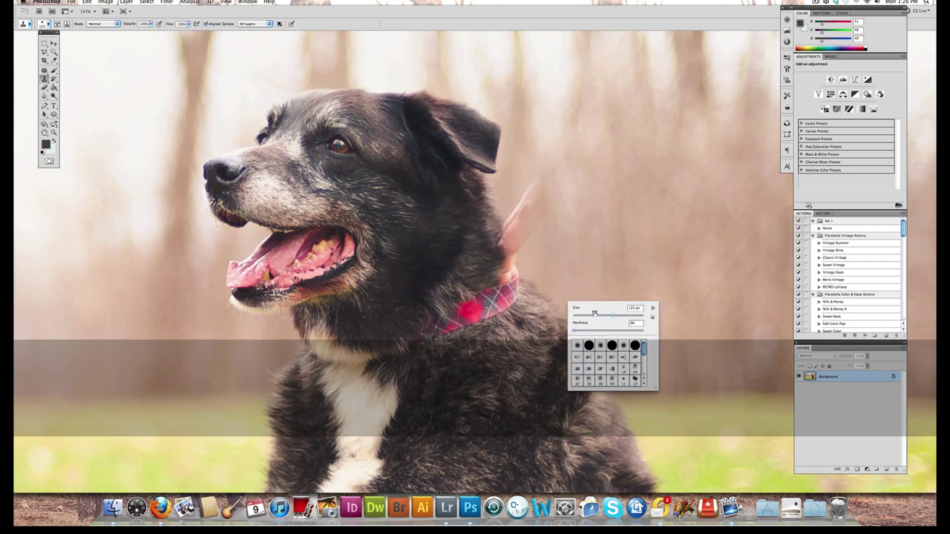
click(598, 317)
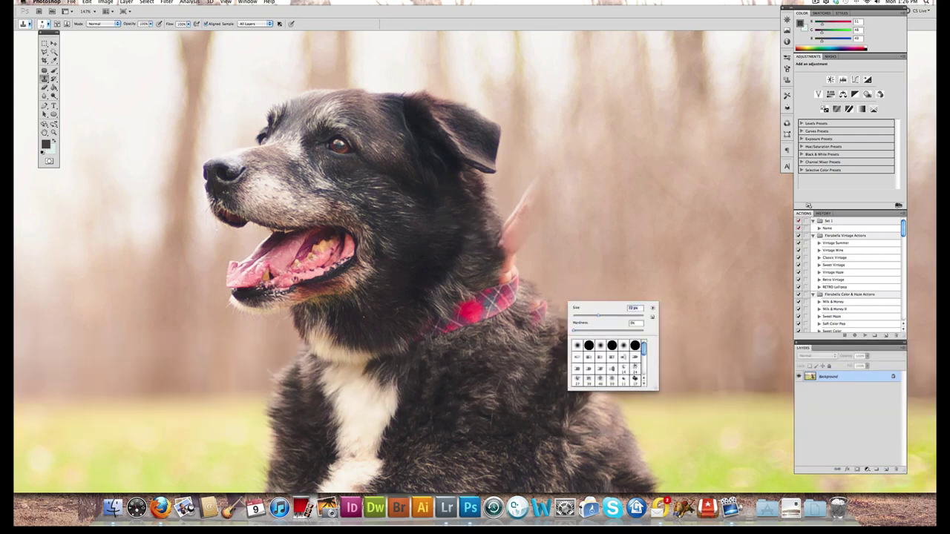
key(Return)
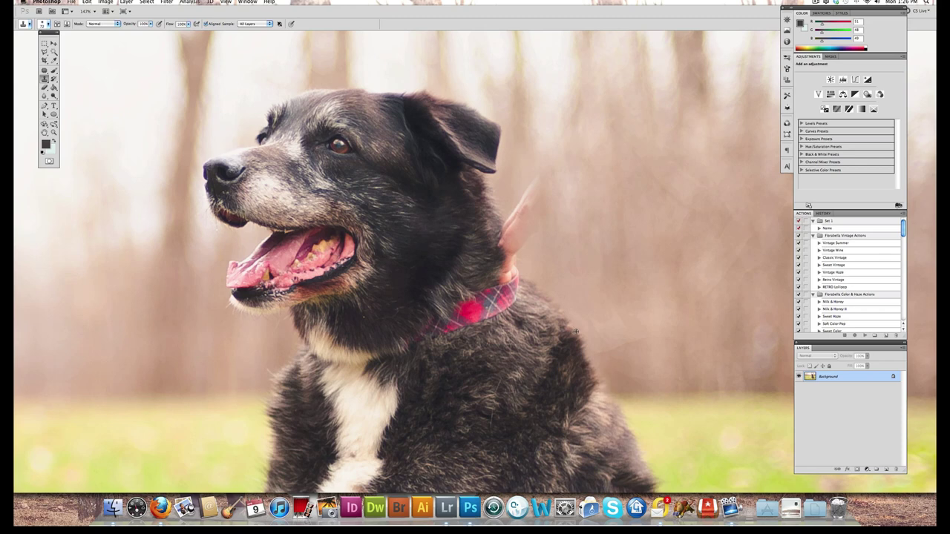
- Clone over the lower part of the leftover fingers along the back of the dog's neck, reducing the Clone Stamp brush size
drag(502, 226, 510, 245)
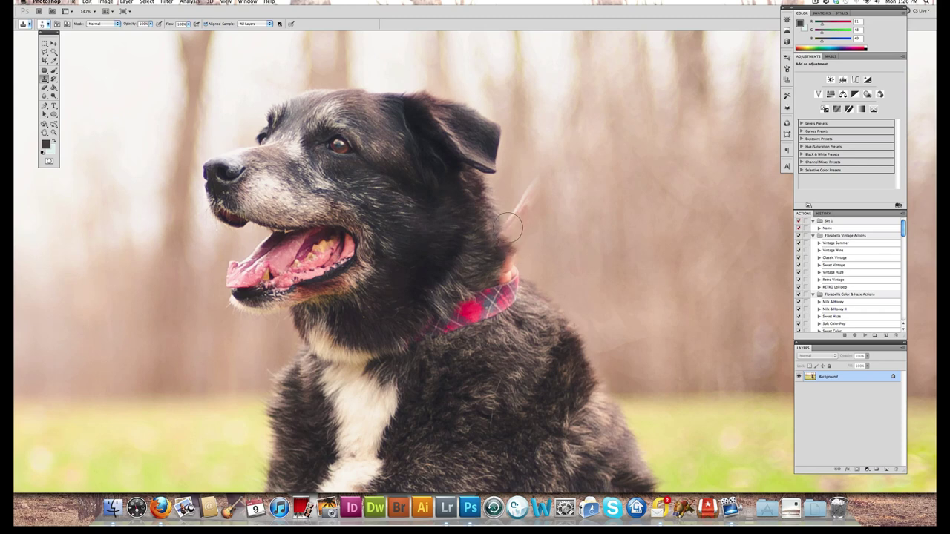
right_click(509, 256)
drag(556, 274, 543, 275)
key(Return)
click(503, 270)
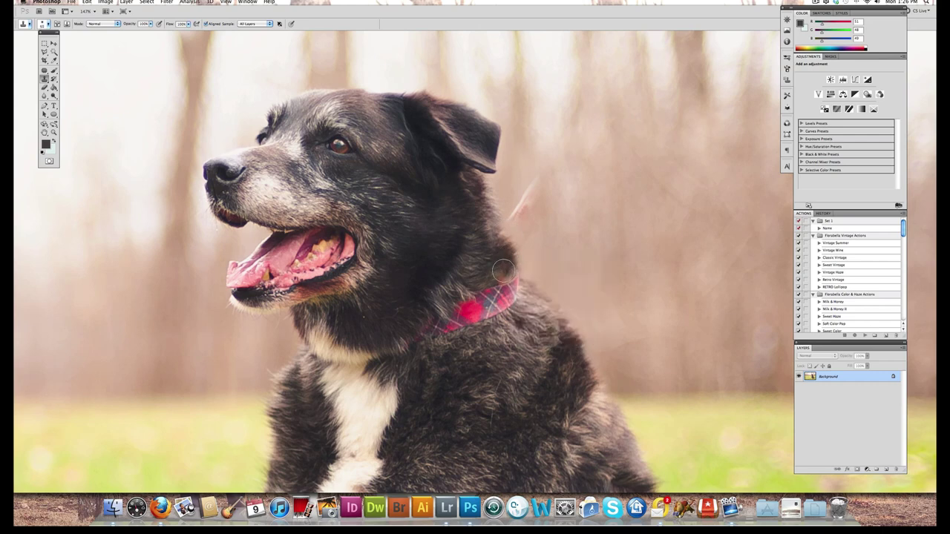
- Clone away the finger remnants above the collar and the pale streak in the background beside the neck
click(498, 270)
click(491, 218)
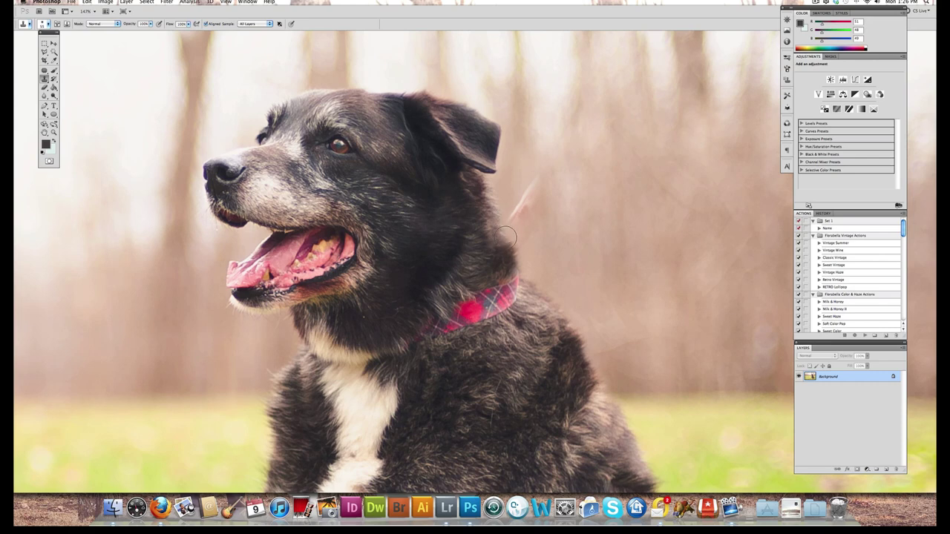
click(506, 232)
drag(520, 216, 526, 195)
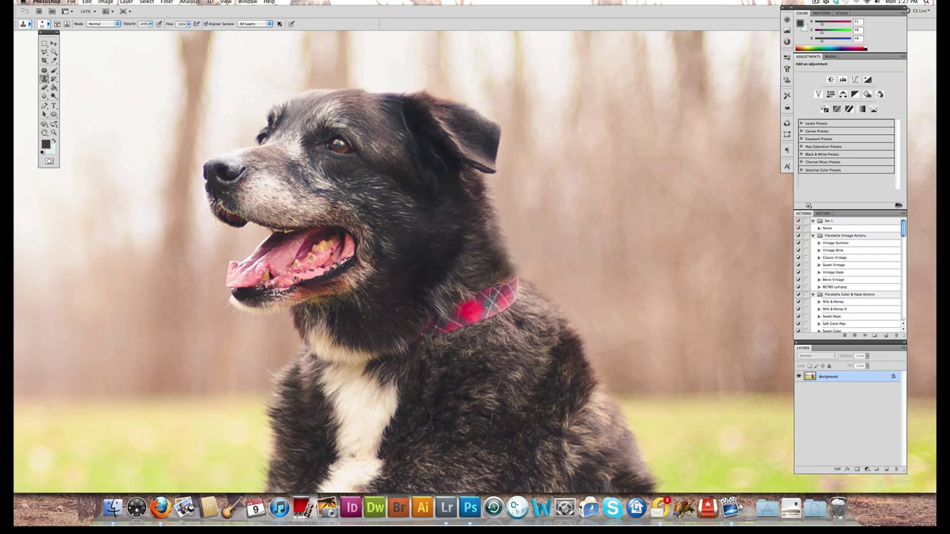
- Clone dark fur along the collar's upper edge with a smaller Clone Stamp brush, and check the whole photo
key(z)
drag(535, 296, 545, 272)
key(s)
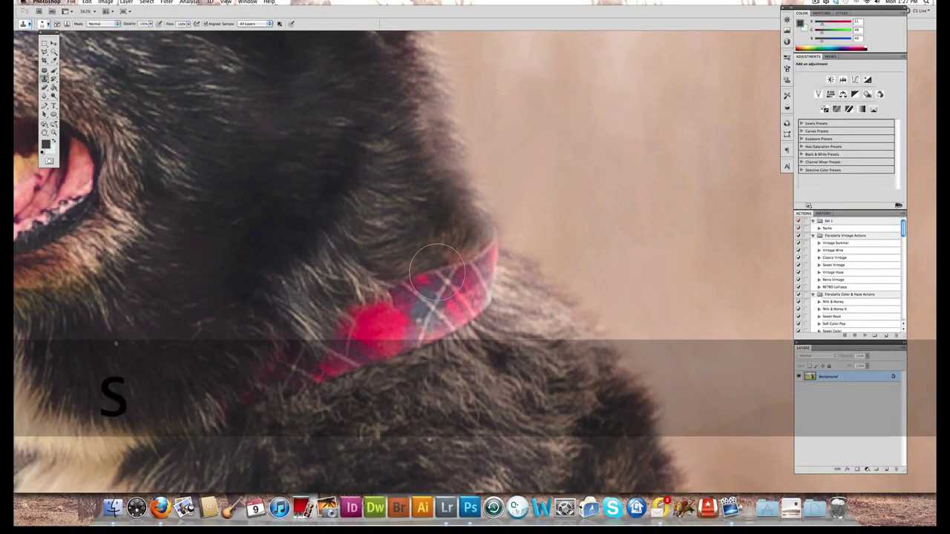
right_click(441, 273)
click(420, 276)
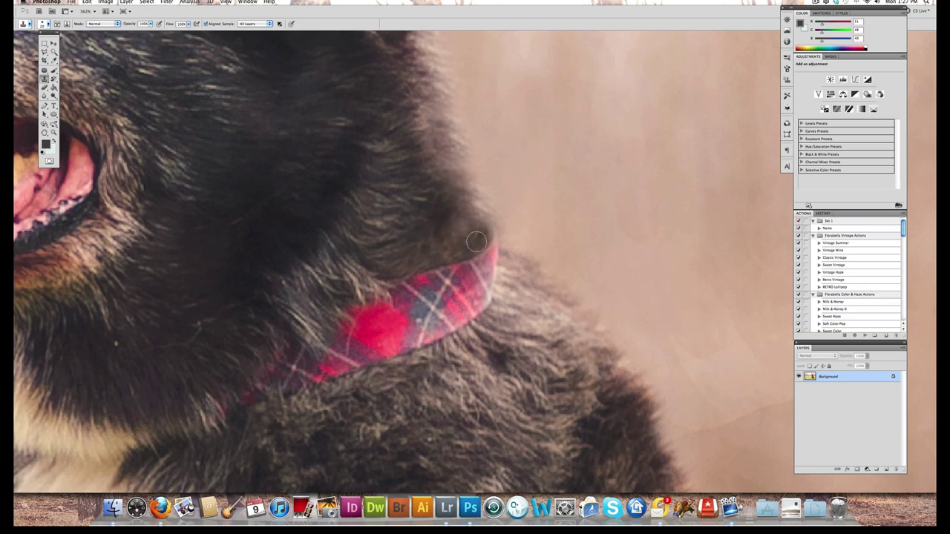
scroll(439, 222, down, 2)
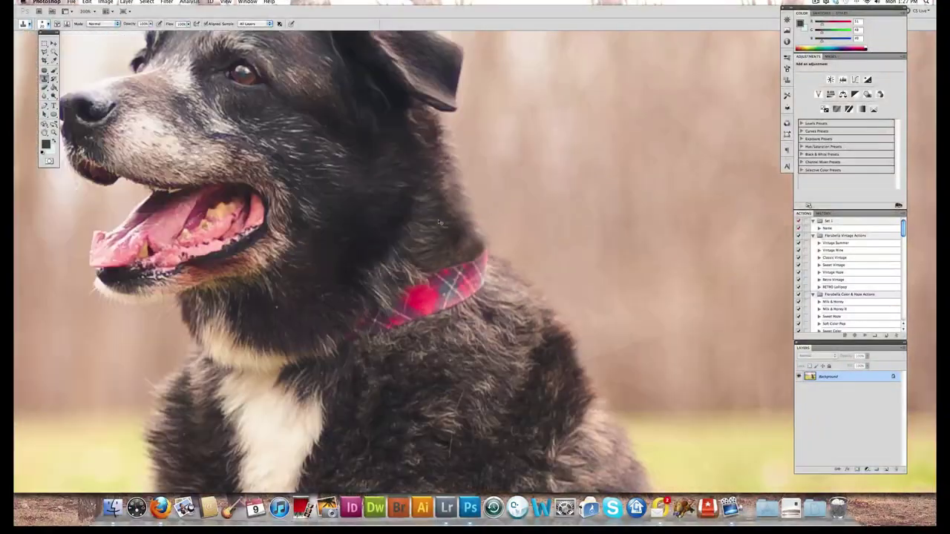
scroll(439, 222, down, 4)
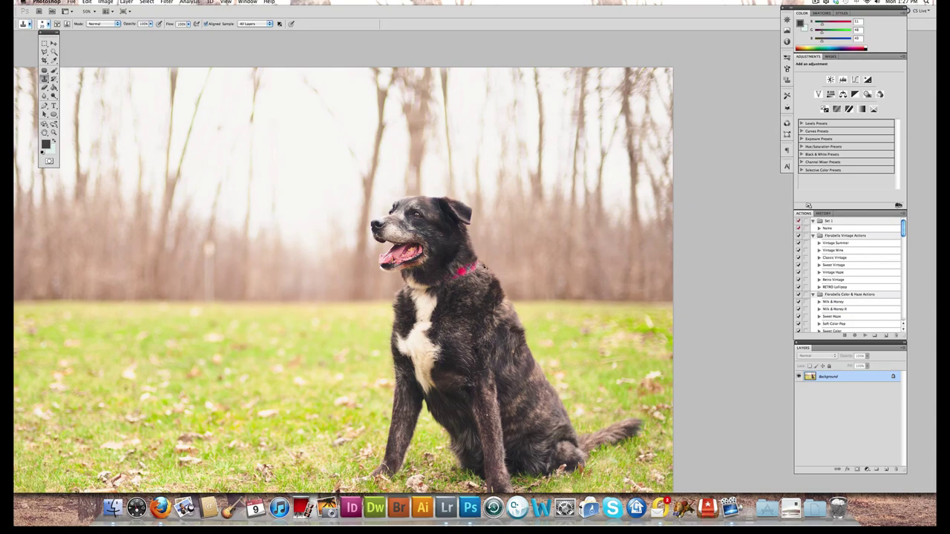
- Open the photo in the Liquify filter and frame the dog's head and collar at 200%
scroll(474, 261, up, 3)
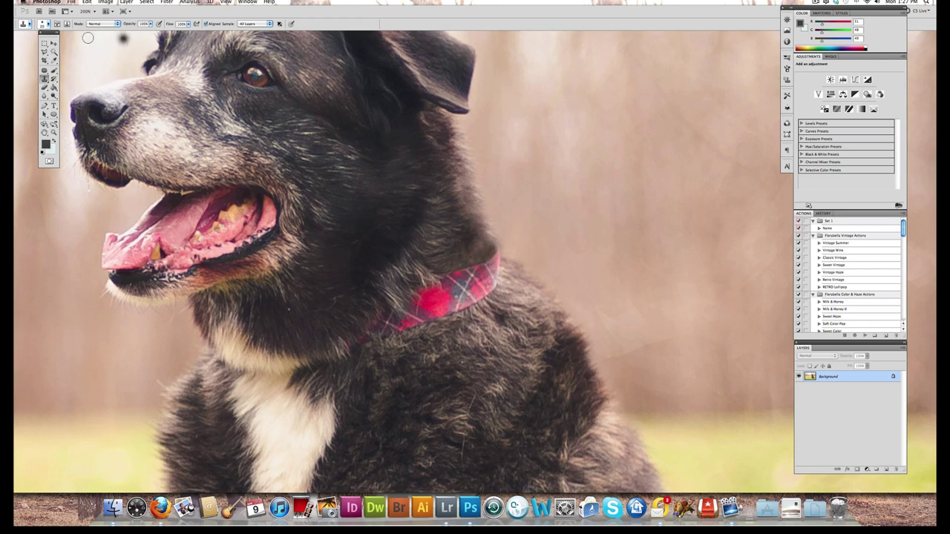
click(167, 2)
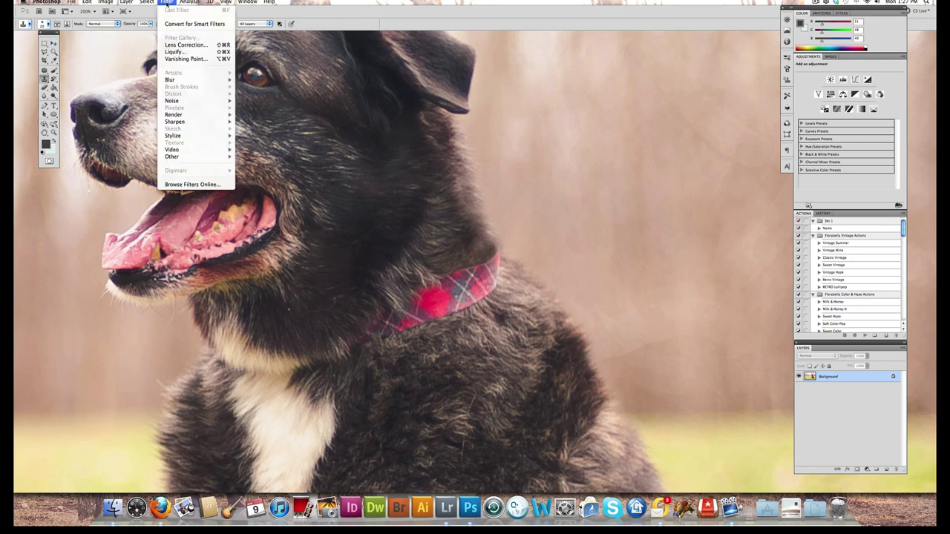
click(173, 52)
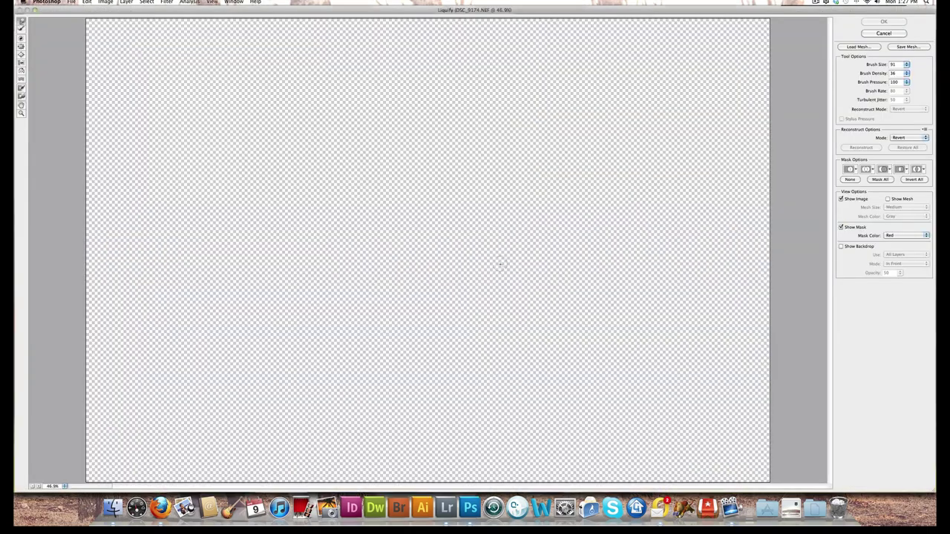
key(super+plus)
key(super+plus)
key(super+plus)
key(super+plus)
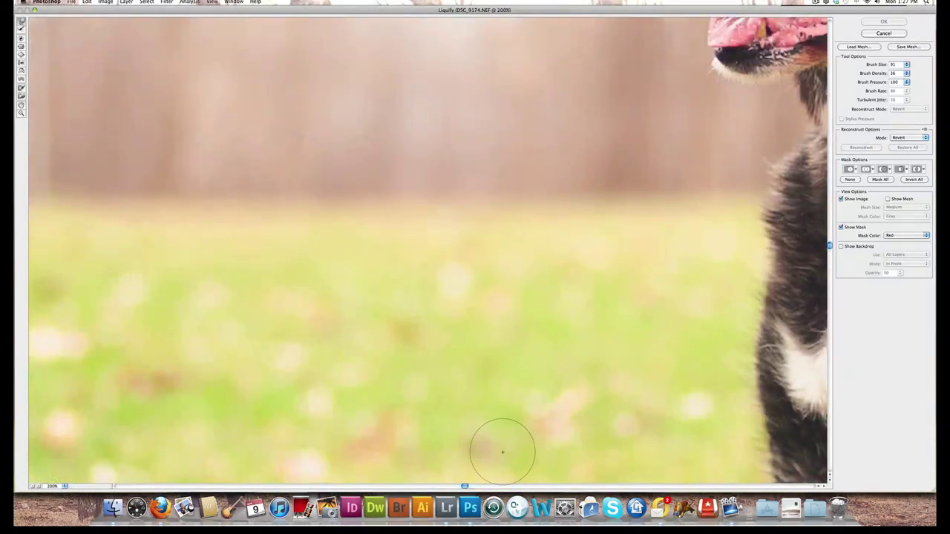
drag(465, 486, 645, 486)
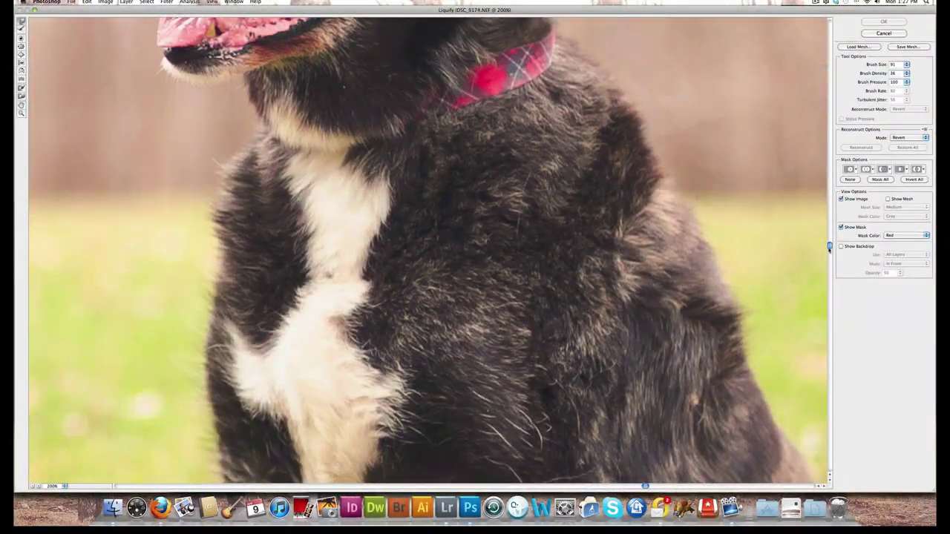
mouse_move(829, 250)
mouse_down()
mouse_move(833, 405)
mouse_move(829, 173)
mouse_up()
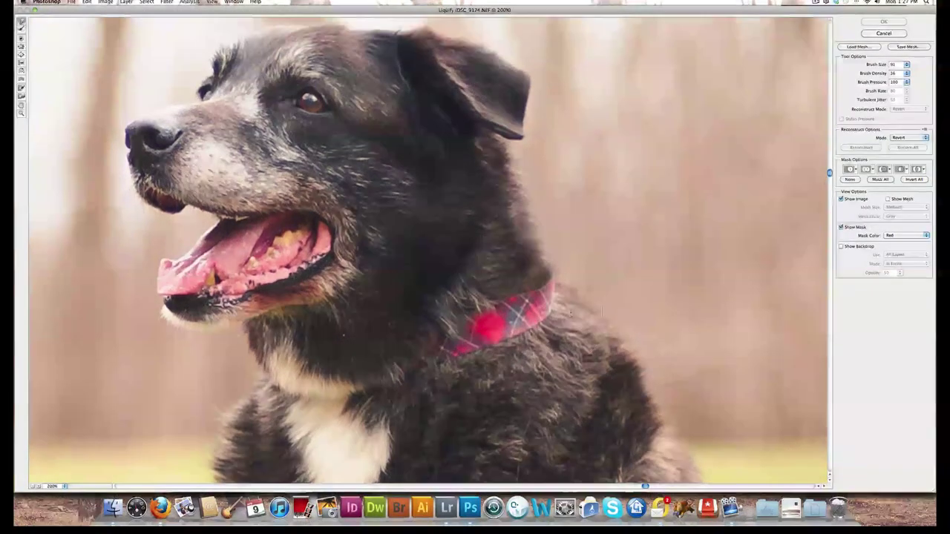
- Set the Liquify brush size to 31 and nudge the collar's upper corner at the back of the neck
click(905, 64)
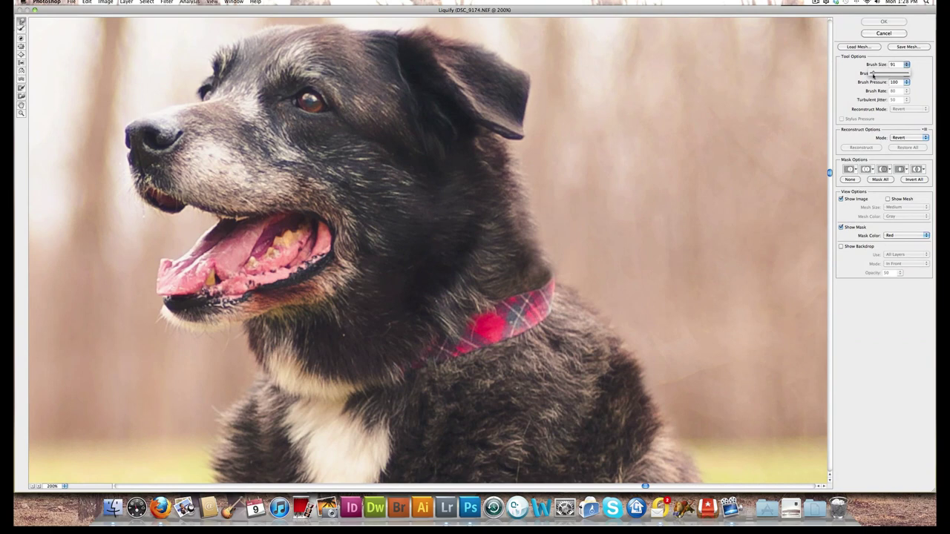
drag(873, 75, 871, 75)
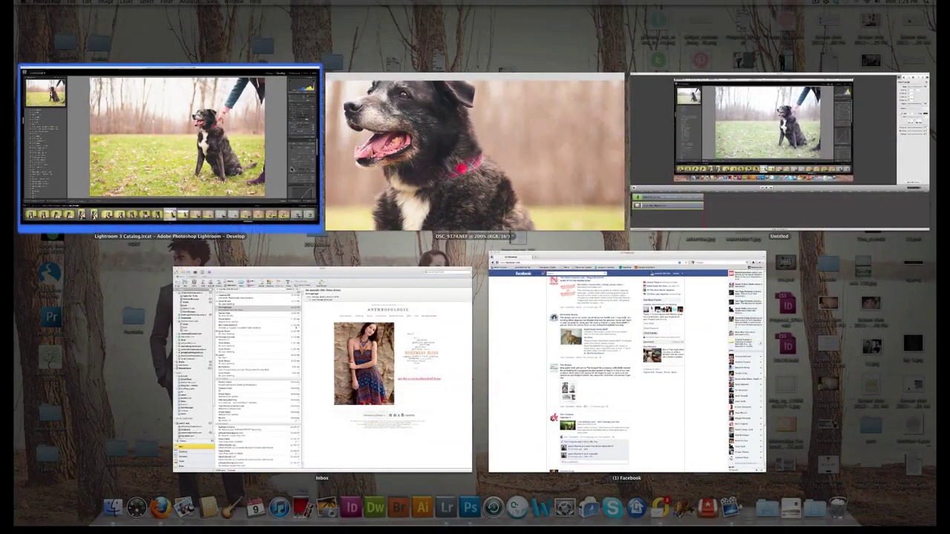
key(Escape)
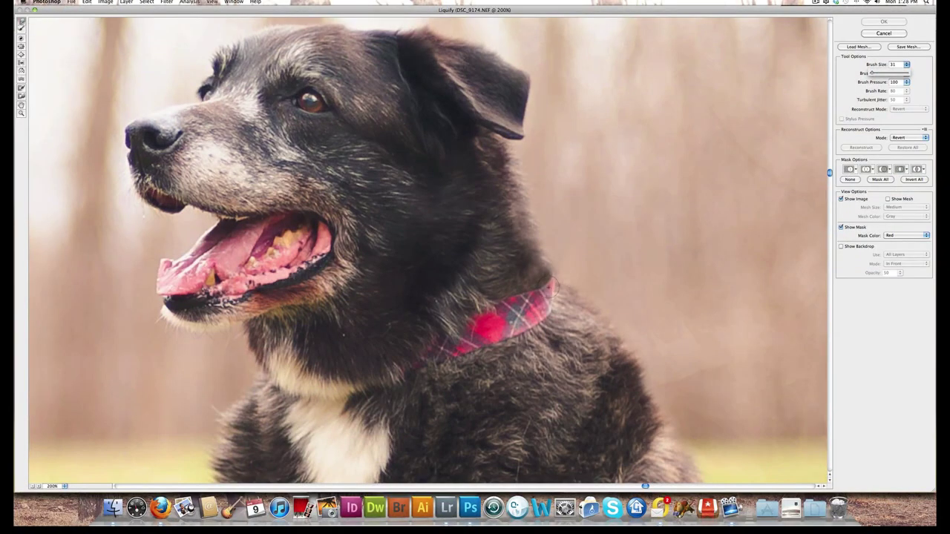
drag(550, 288, 552, 285)
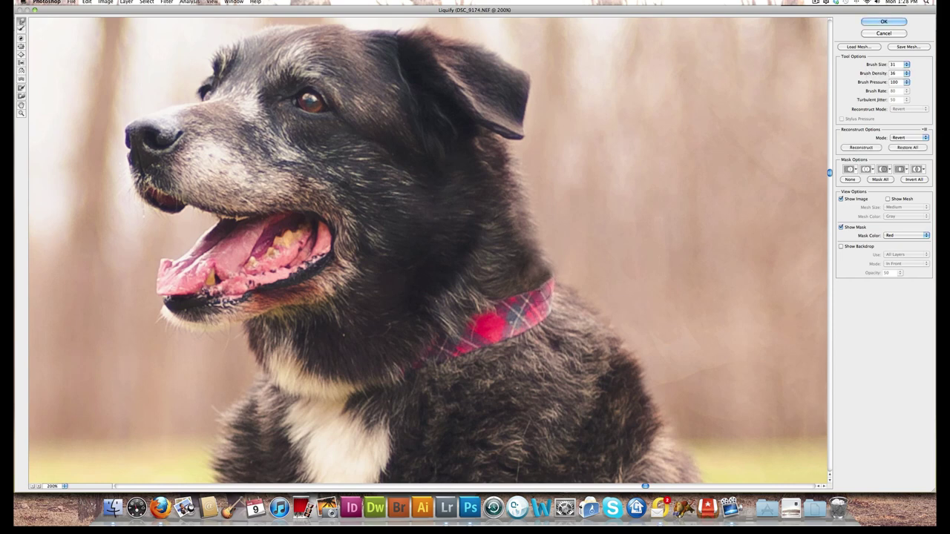
- Set the Liquify brush size to 91 and push the collar's upper corner into line with the neck
click(906, 65)
drag(879, 74, 873, 73)
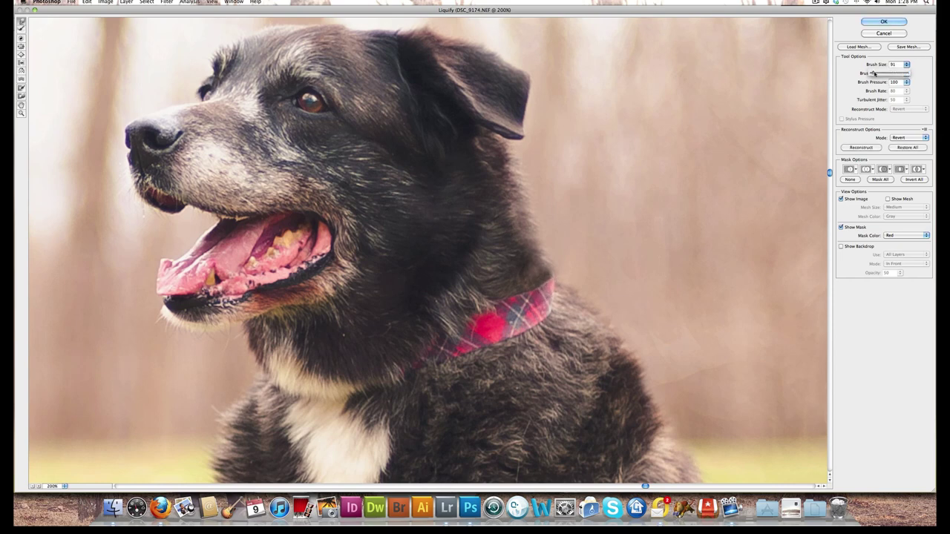
click(549, 281)
mouse_move(547, 277)
mouse_down()
mouse_move(551, 304)
mouse_move(549, 282)
mouse_move(537, 291)
mouse_move(555, 297)
mouse_move(533, 338)
mouse_move(553, 285)
mouse_up()
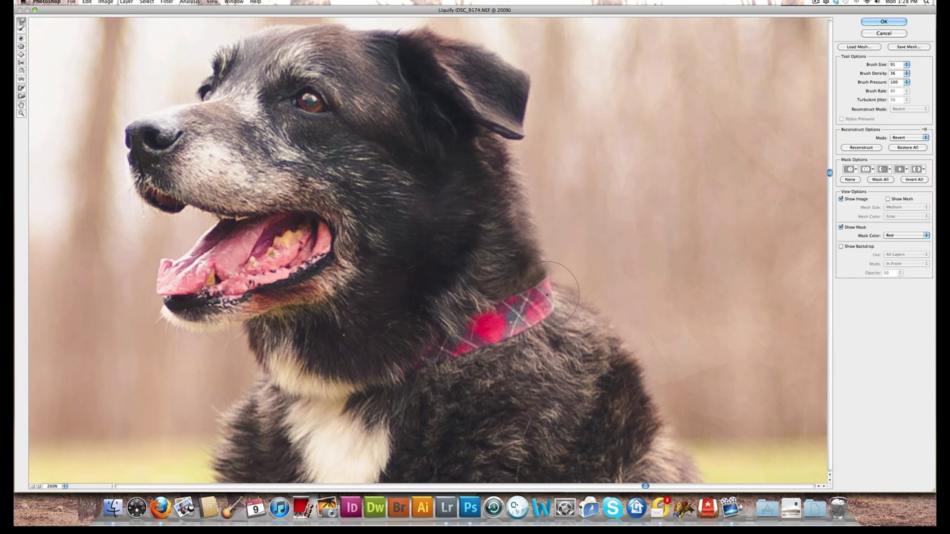
- Set the Liquify brush size to 46, refine the collar's back edge and apply the filter
click(906, 64)
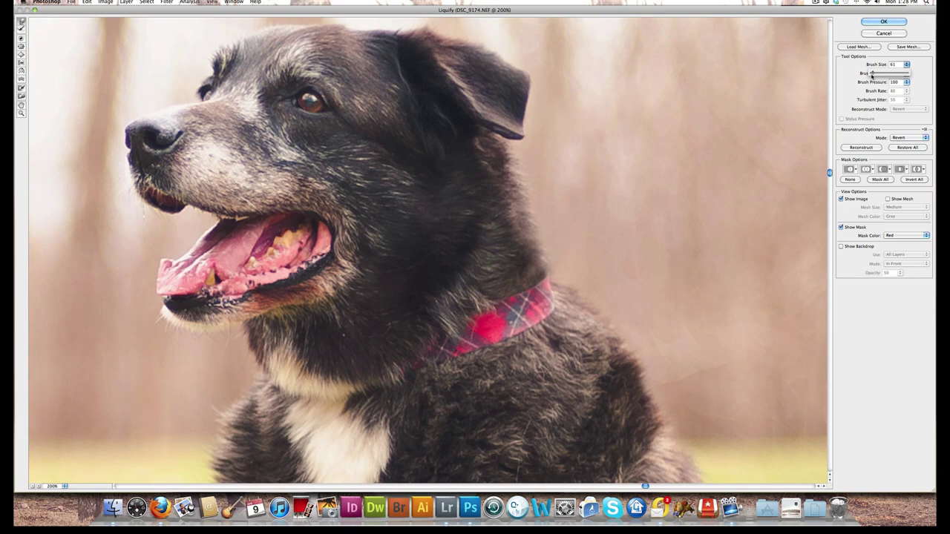
drag(873, 74, 870, 74)
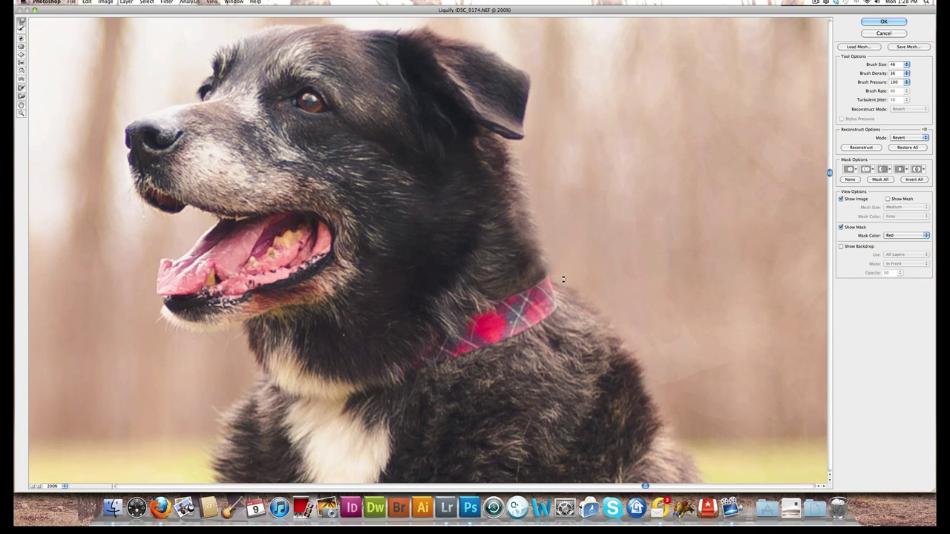
key(Return)
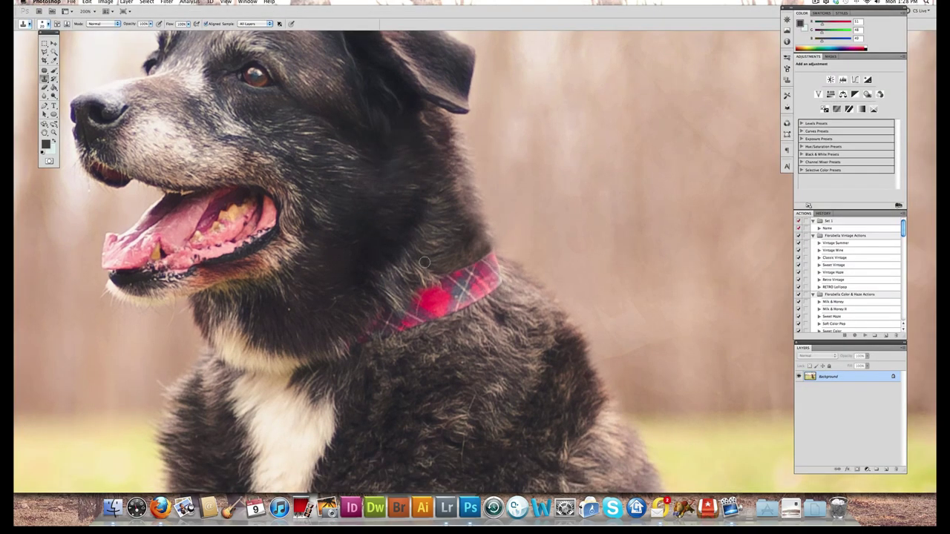
- Examine the retouched photo as a whole and check the dog's chest and front legs up close
key(super+minus)
key(super+minus)
key(super+minus)
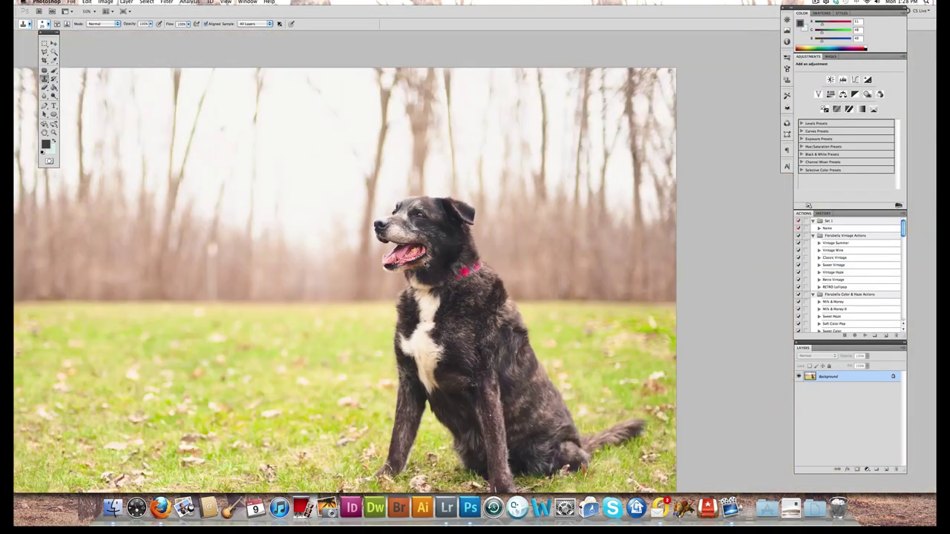
key(super+minus)
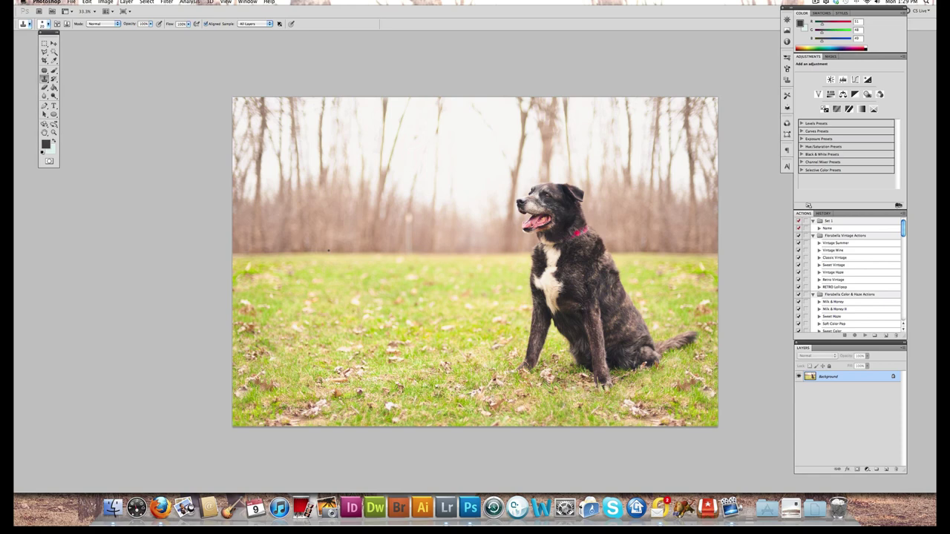
key(z)
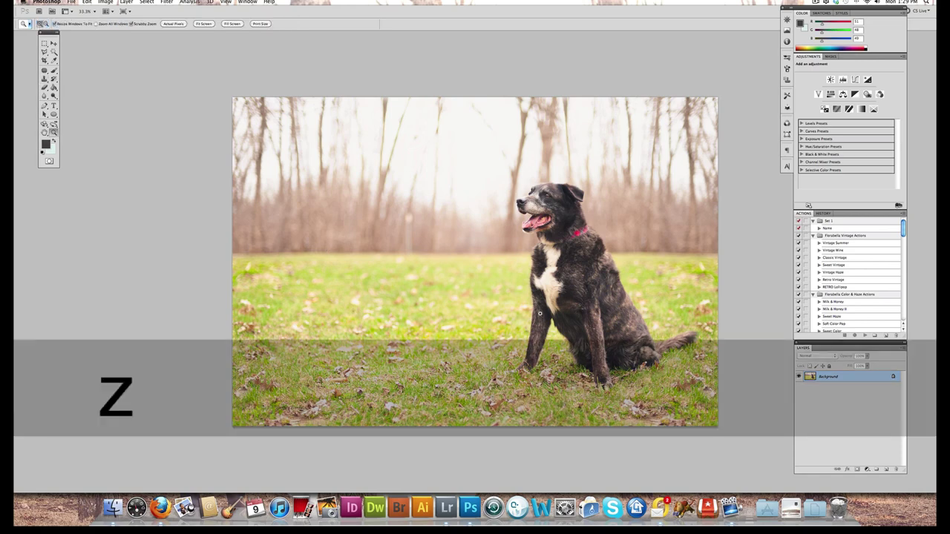
drag(591, 331, 623, 324)
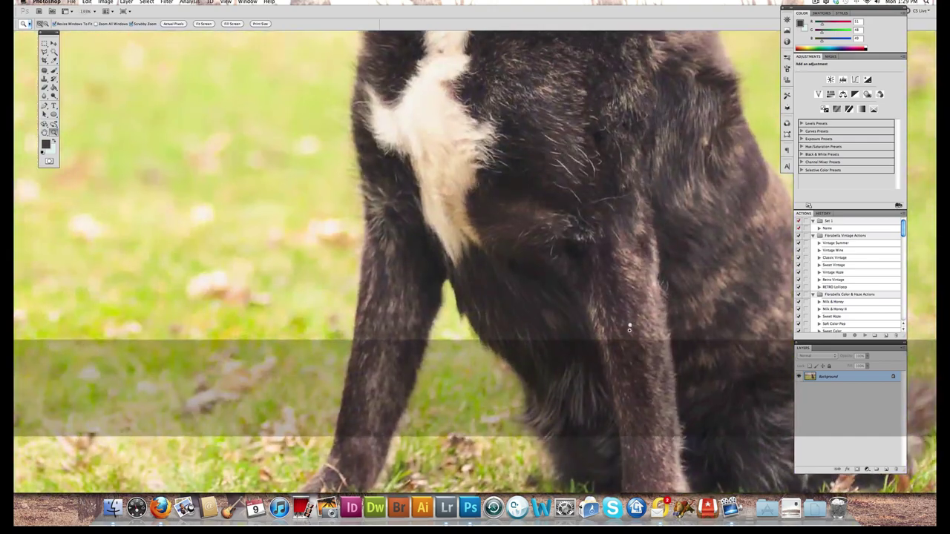
key(s)
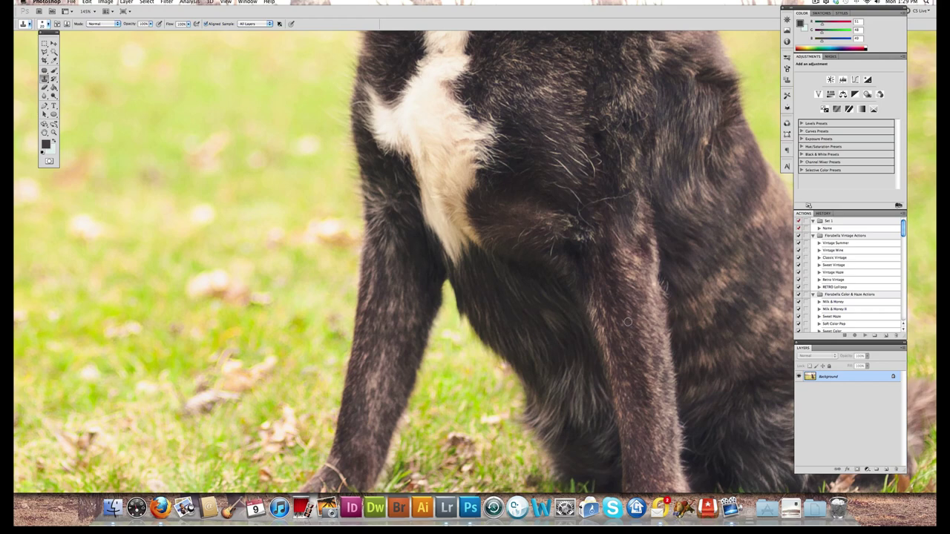
key(super+minus)
key(super+minus)
key(super+minus)
key(super+minus)
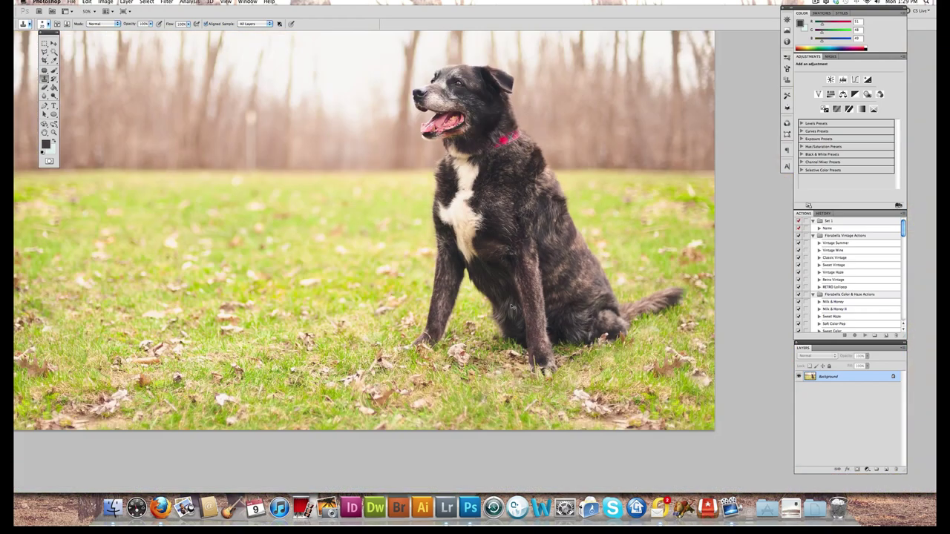